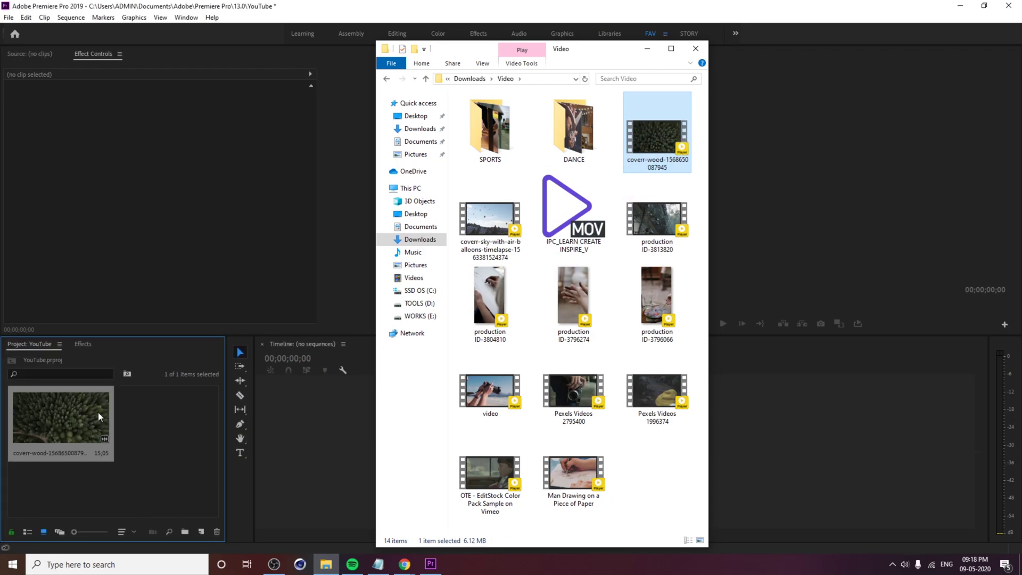
# Switch back to Premiere Pro, preview the imported coverr-wood clip, and create a new sequence from it.
pyautogui.click(648, 49)
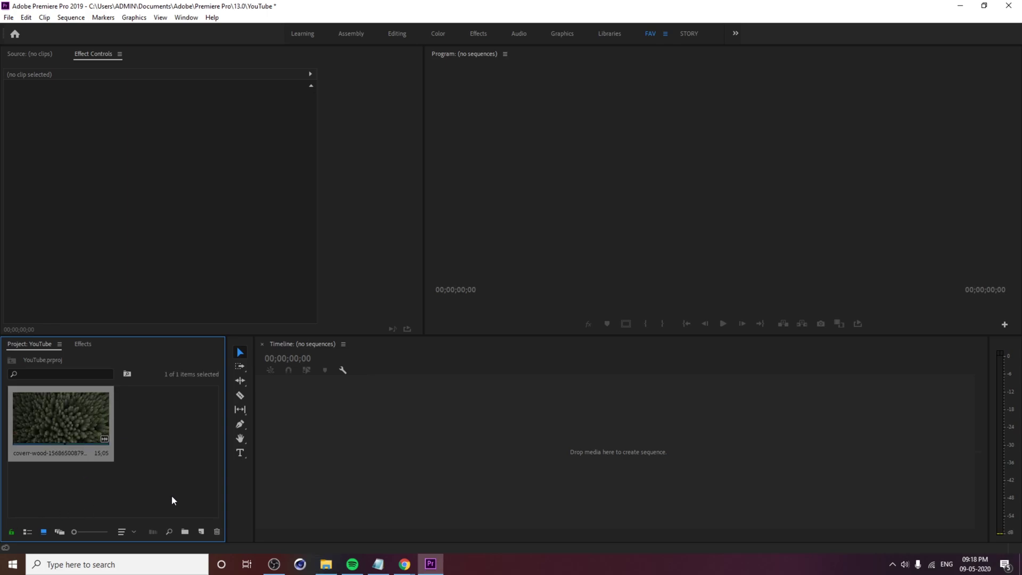
pyautogui.doubleClick(76, 422)
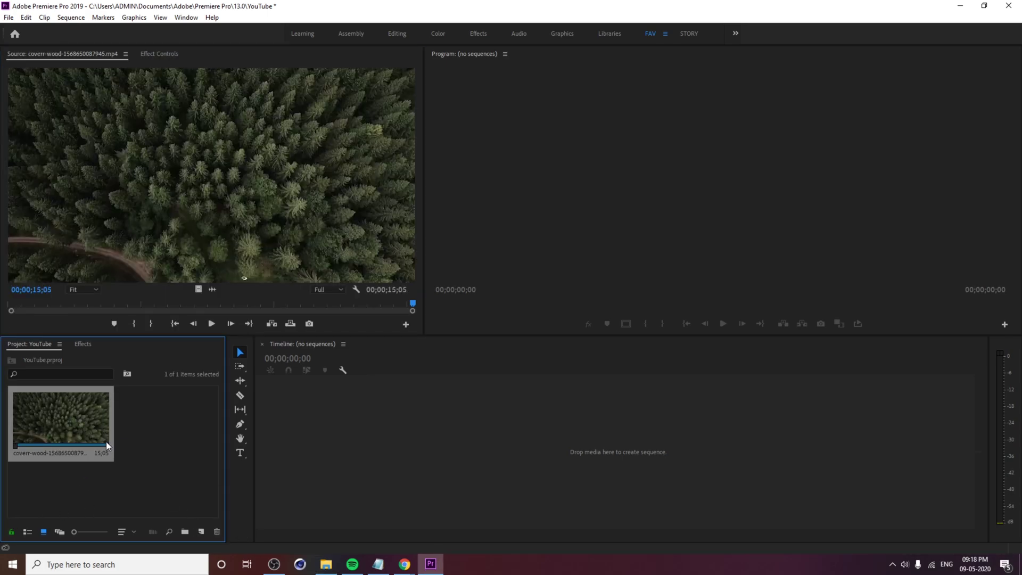
pyautogui.moveTo(195, 513)
pyautogui.mouseDown()
pyautogui.moveTo(189, 525)
pyautogui.moveTo(201, 531)
pyautogui.mouseUp()
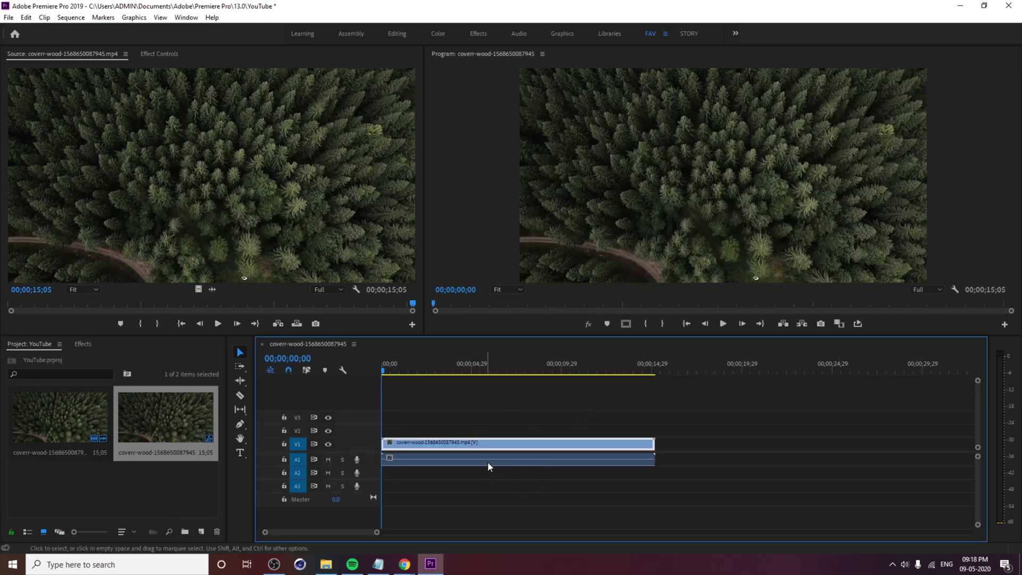
# Delete only the audio portion of the coverr-wood clip from track A1.
pyautogui.click(464, 422)
pyautogui.keyDown('alt'); pyautogui.click(468, 460); pyautogui.keyUp('alt')
pyautogui.press('Delete')
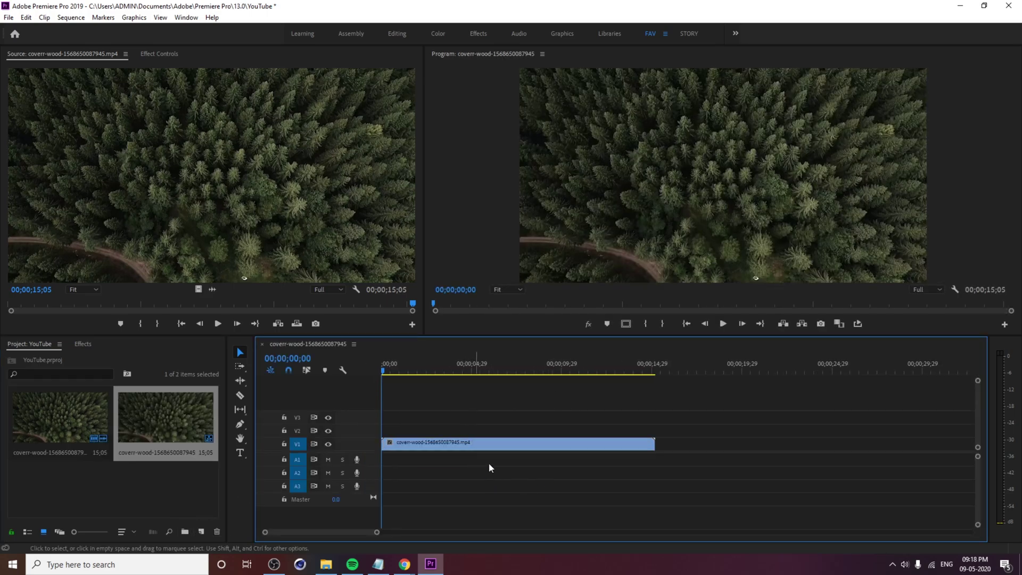
# Shorten the video clip's end to about 00;00;11;07, place the playhead at about 00;00;03;07, and select the clip.
pyautogui.moveTo(653, 444); pyautogui.dragTo(580, 463)
pyautogui.moveTo(386, 365); pyautogui.dragTo(442, 392)
pyautogui.click(501, 417)
pyautogui.click(519, 443)
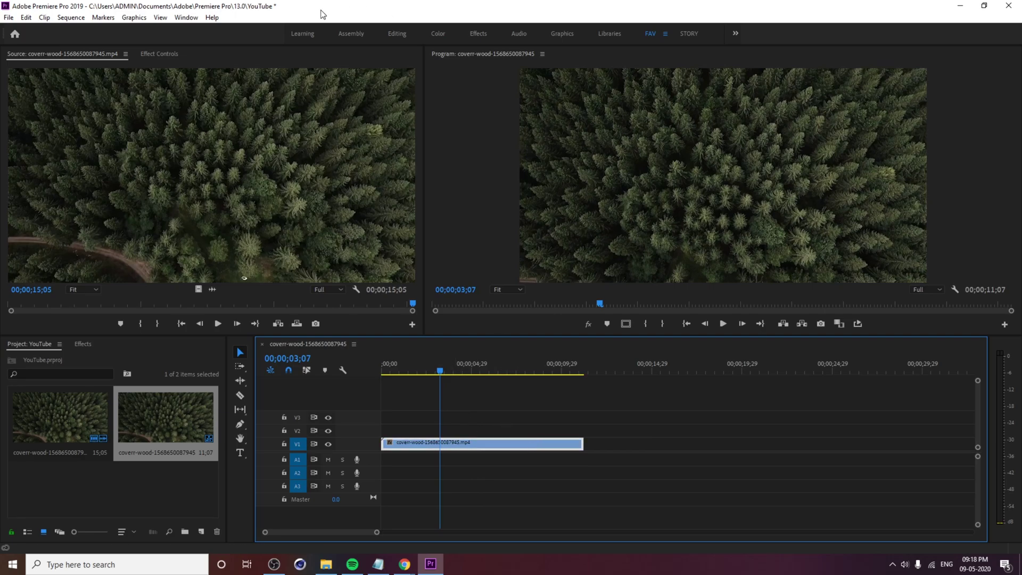
# Apply the "SamKolder 7 underwater" creative look to the forest clip using Lumetri Color.
pyautogui.click(193, 22)
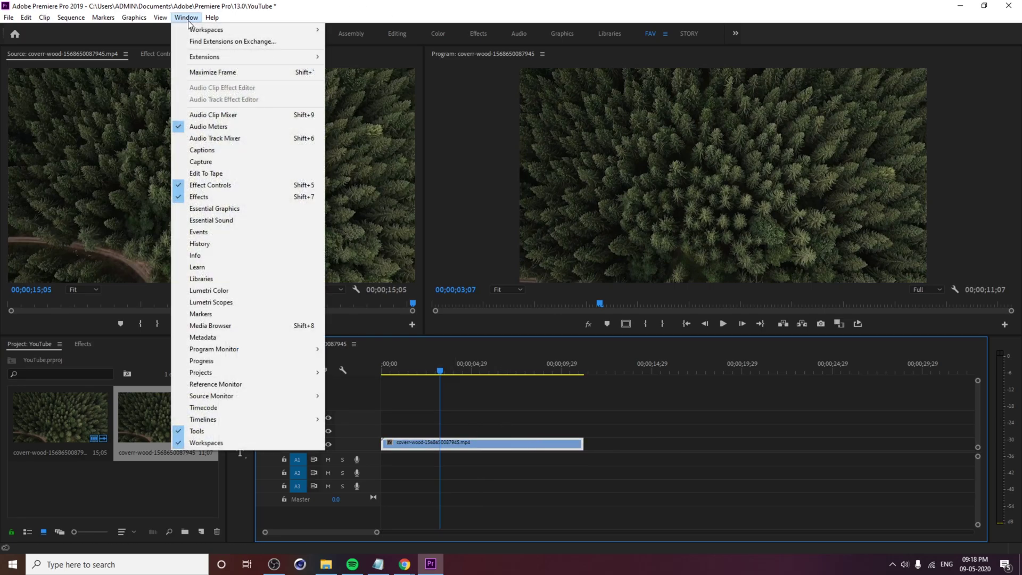
pyautogui.click(249, 294)
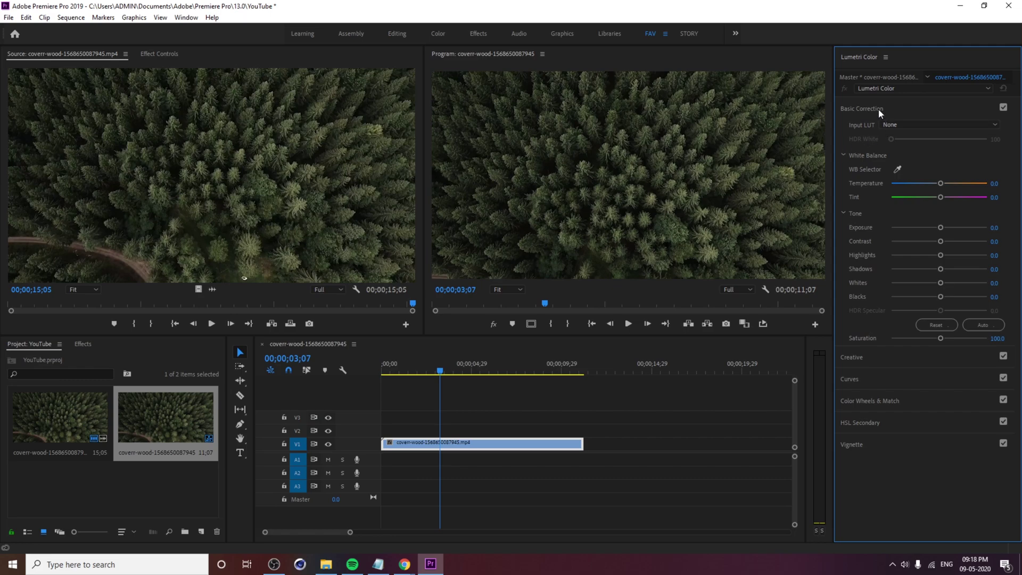
pyautogui.click(880, 111)
pyautogui.click(857, 129)
pyautogui.click(916, 181)
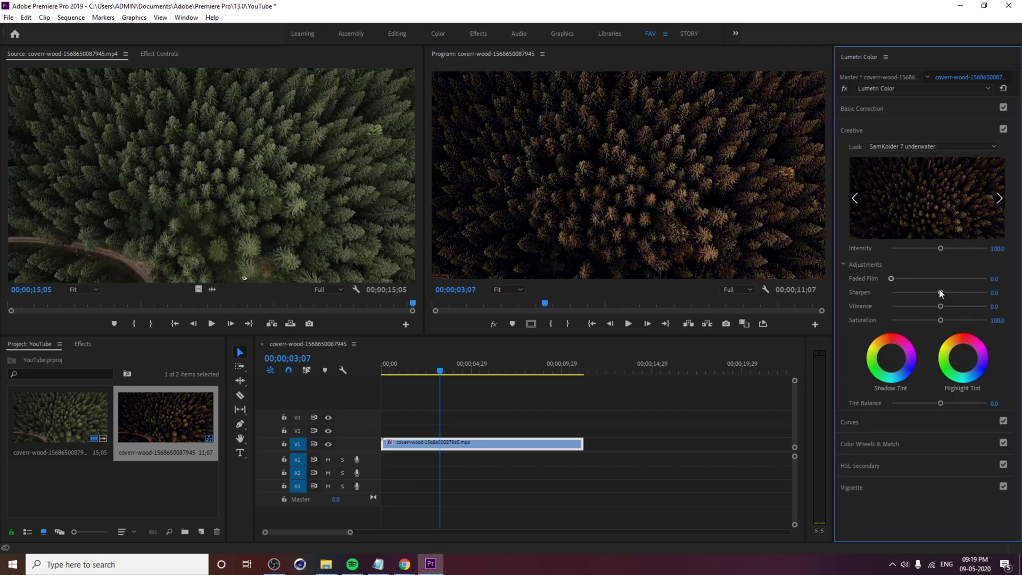
pyautogui.click(608, 447)
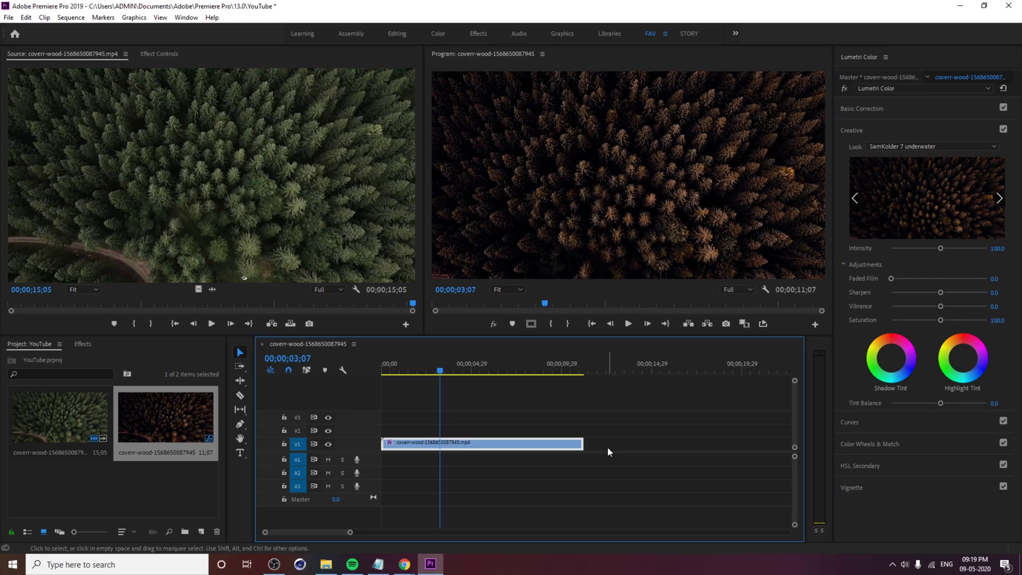
# Return the playhead to the sequence start and widen the program monitor at the expense of the source monitor.
pyautogui.click(450, 368)
pyautogui.moveTo(450, 368); pyautogui.dragTo(365, 387)
pyautogui.click(124, 483)
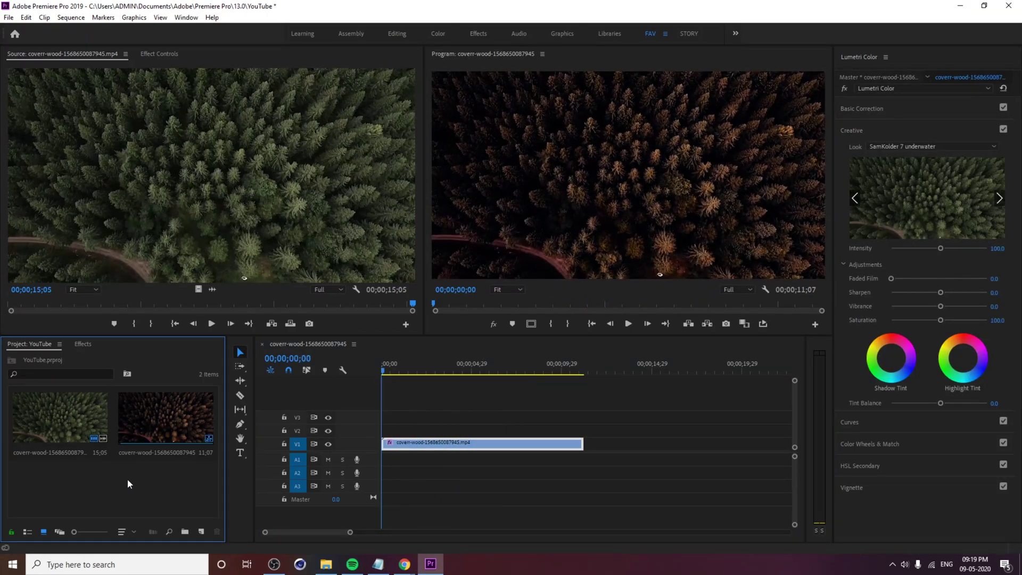
pyautogui.moveTo(424, 202); pyautogui.dragTo(329, 218)
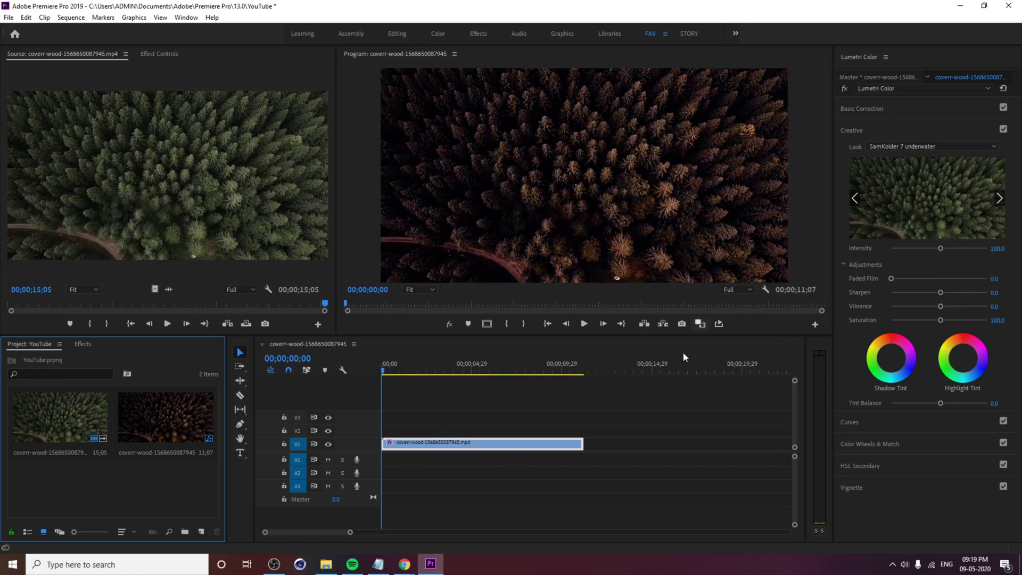
# Start an empty text layer over the forest footage with the Type Tool at about 00;00;02;19.
pyautogui.click(457, 435)
pyautogui.moveTo(388, 370); pyautogui.dragTo(430, 385)
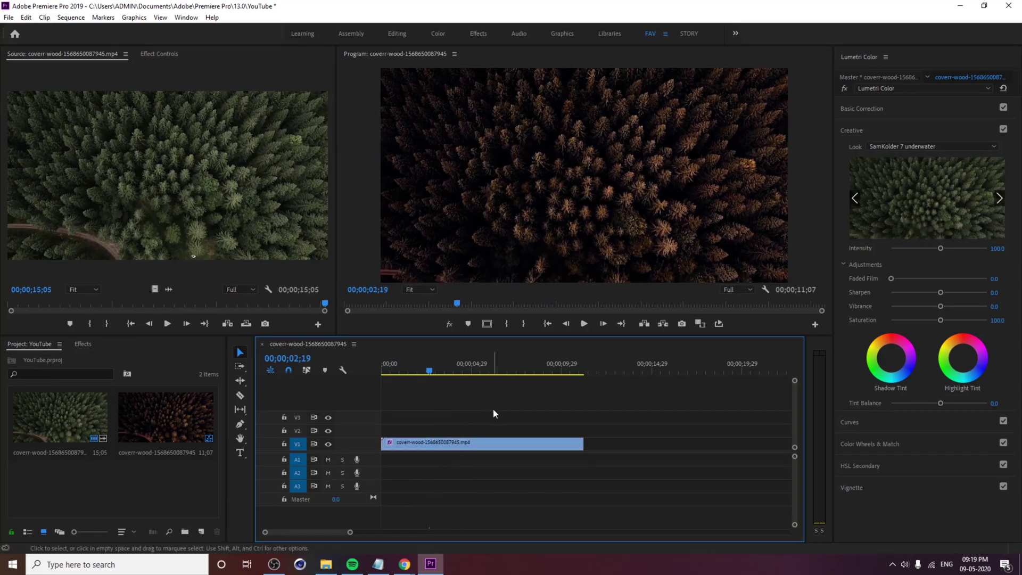
pyautogui.click(237, 453)
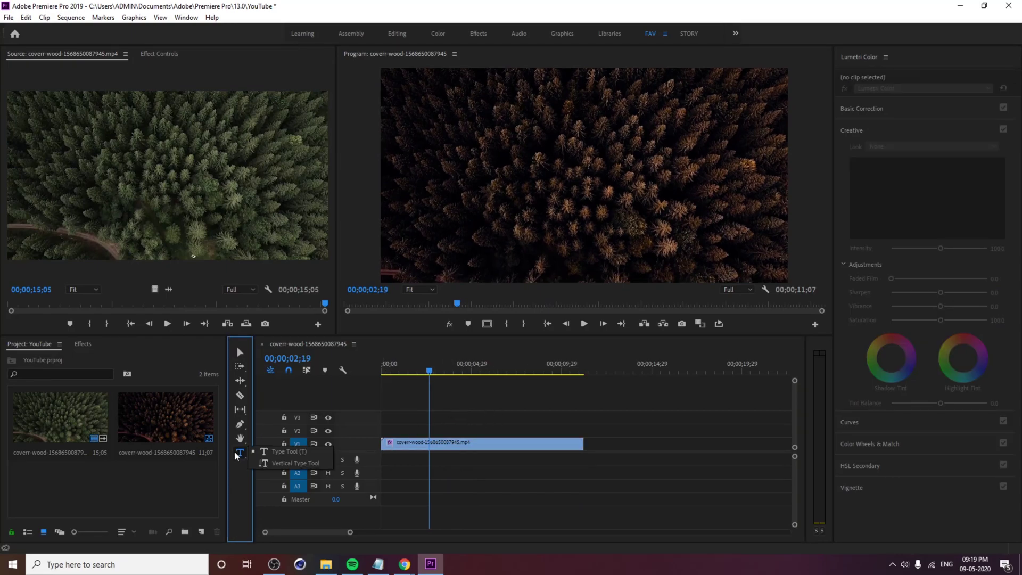
pyautogui.click(302, 451)
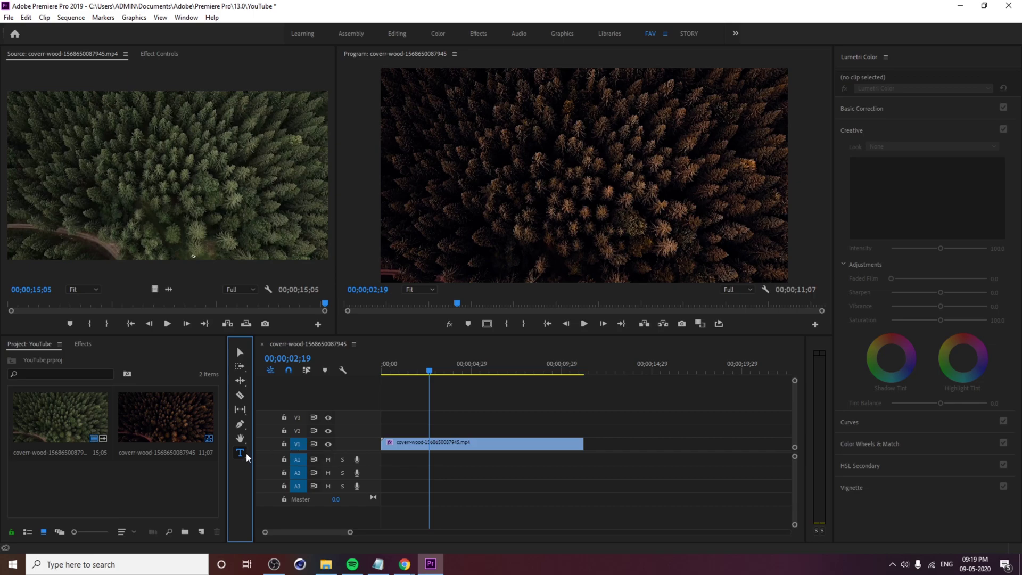
pyautogui.click(484, 183)
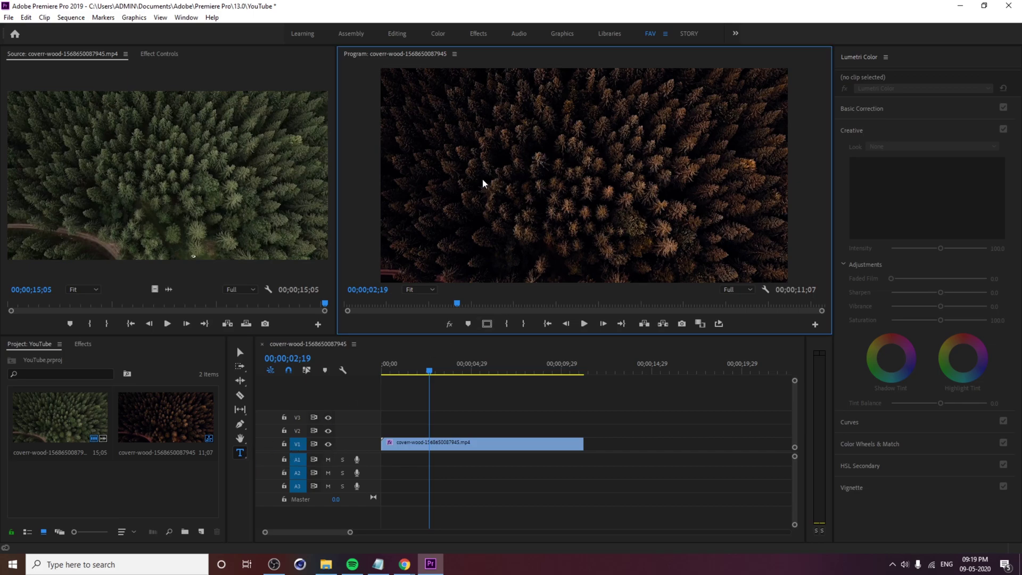
pyautogui.click(485, 181)
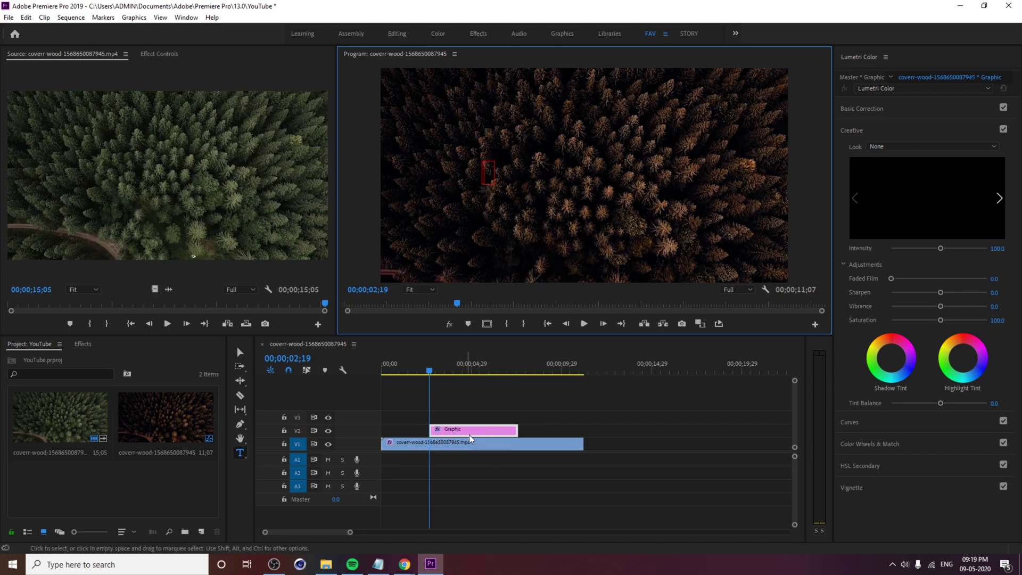
# Show the text layer's Essential Graphics editing properties and enter "New" as its text.
pyautogui.click(186, 17)
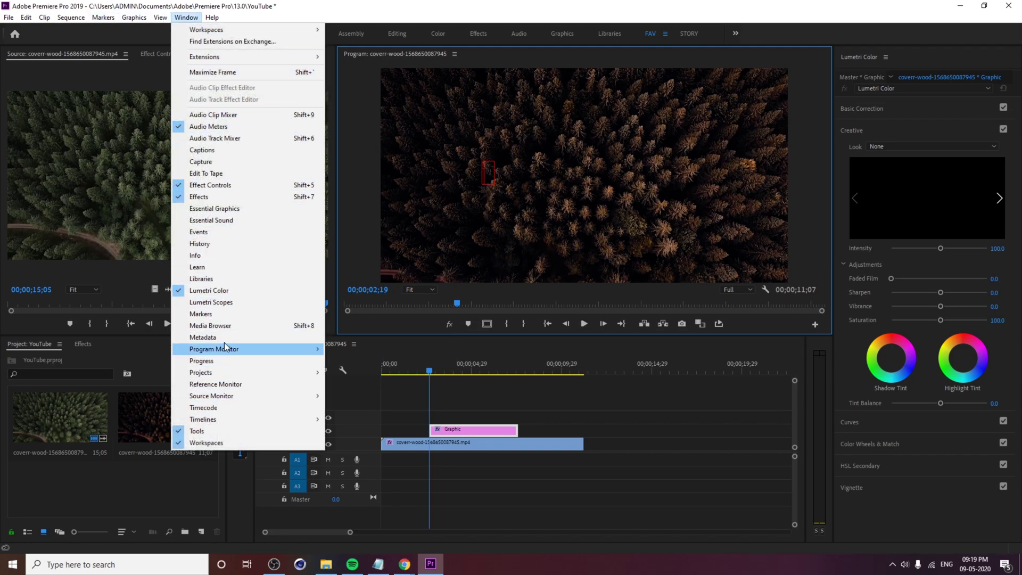
pyautogui.click(217, 208)
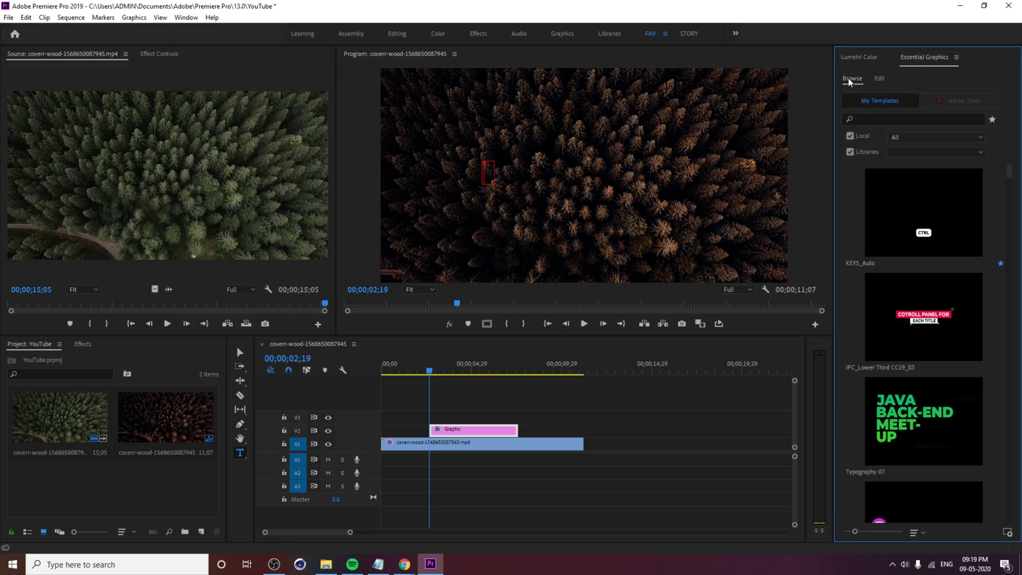
pyautogui.click(879, 78)
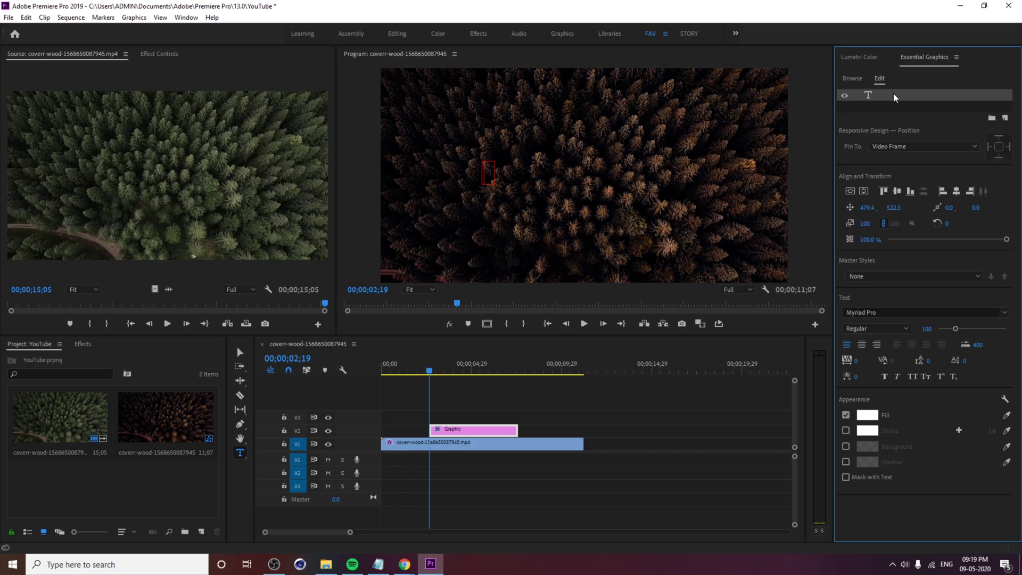
pyautogui.click(491, 173)
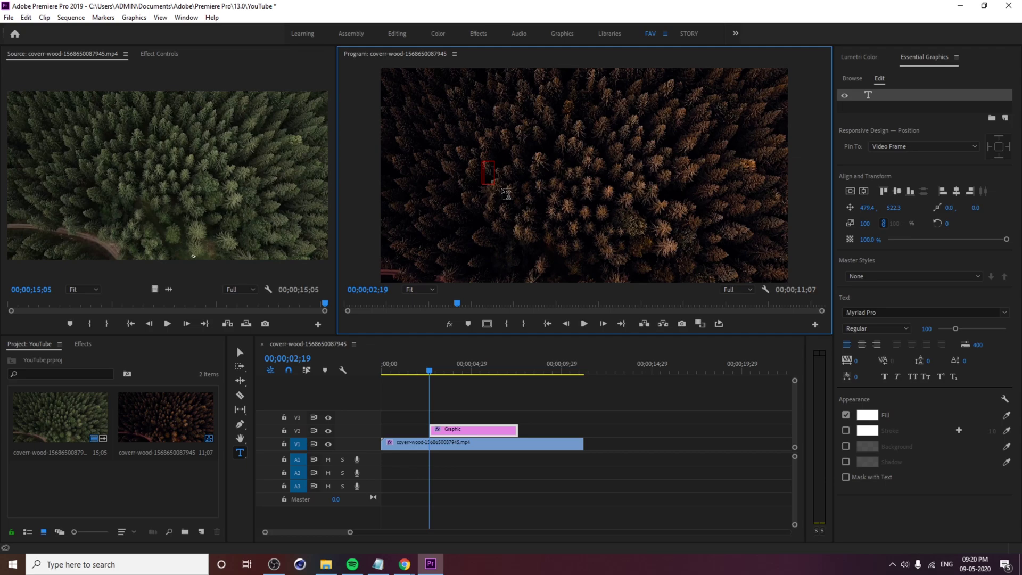
pyautogui.write('New')
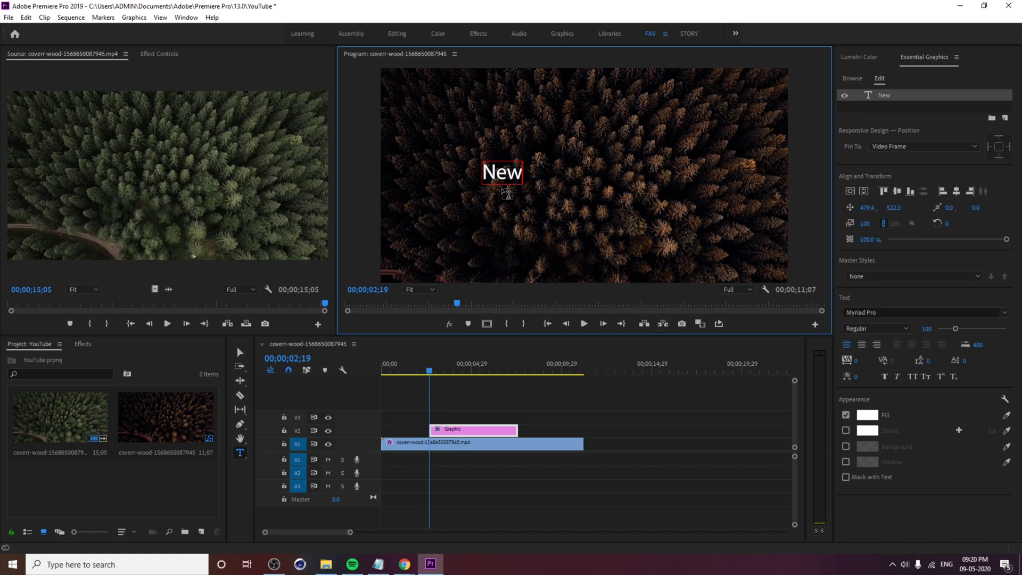
# Select the "New" text and center it vertically and horizontally in the video frame.
pyautogui.click(240, 352)
pyautogui.click(505, 179)
pyautogui.click(854, 194)
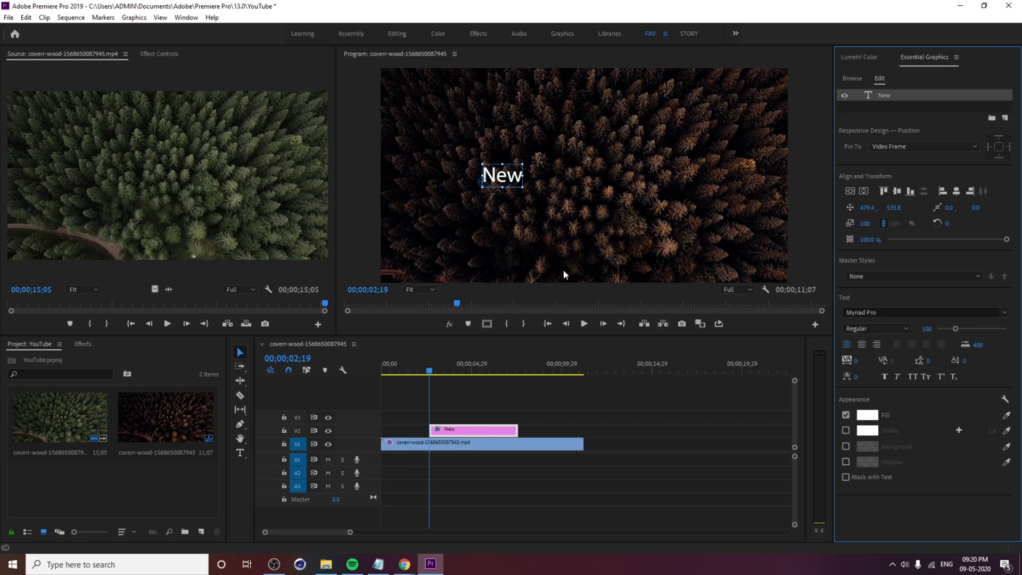
pyautogui.click(864, 192)
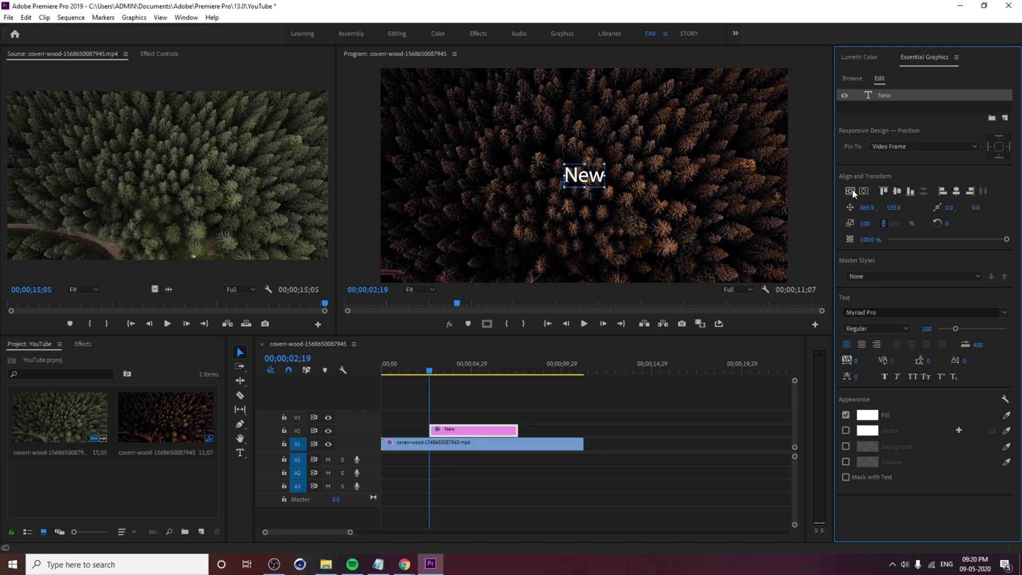
# Try enlarging the "New" text and undo it, then test its opacity and restore it to 100%.
pyautogui.moveTo(865, 223); pyautogui.dragTo(911, 224)
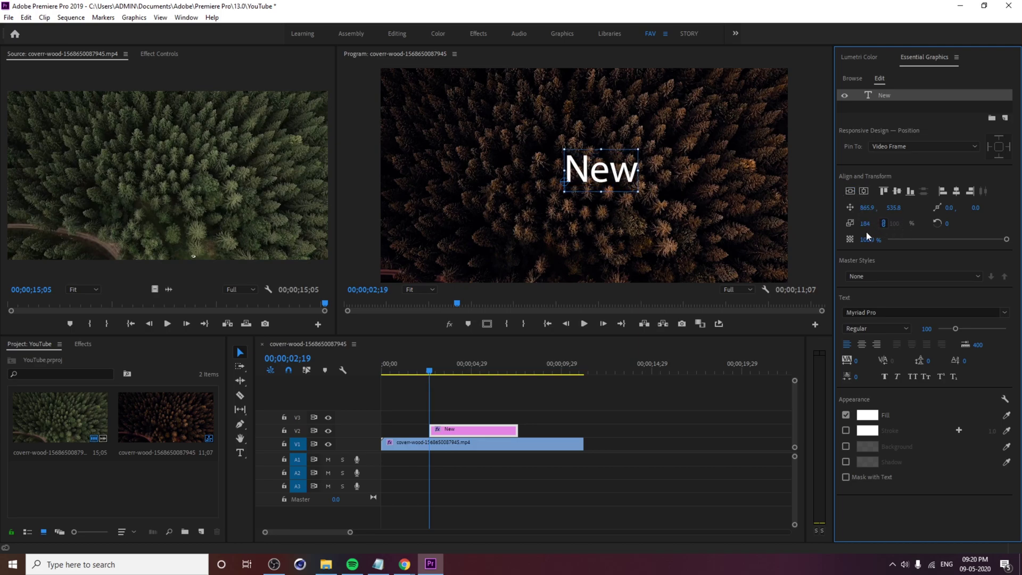
pyautogui.hotkey('ctrl', 'z')
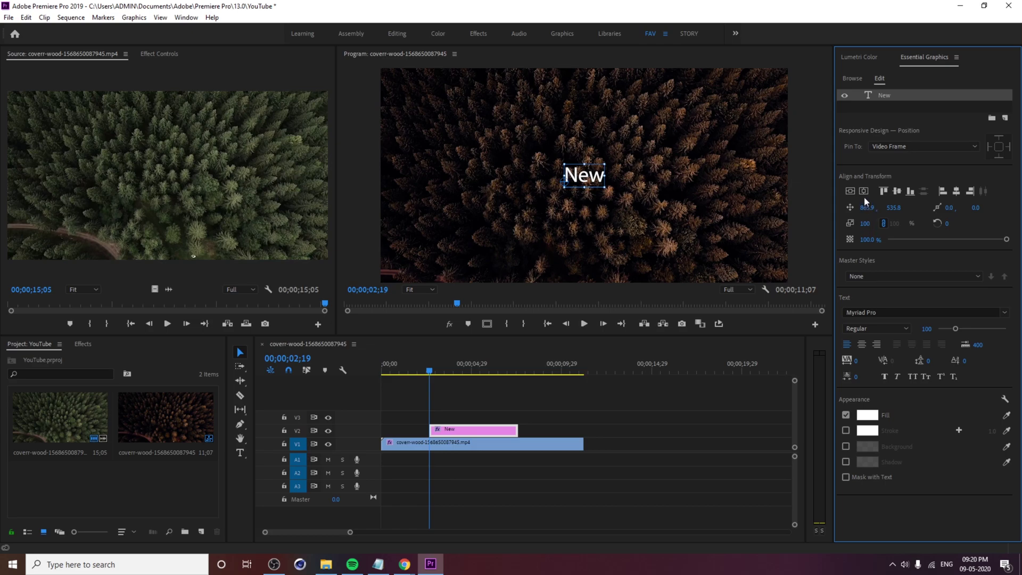
pyautogui.moveTo(969, 236); pyautogui.dragTo(1007, 239)
# Create a master text style named "TEST" from the "New" text layer.
pyautogui.click(953, 276)
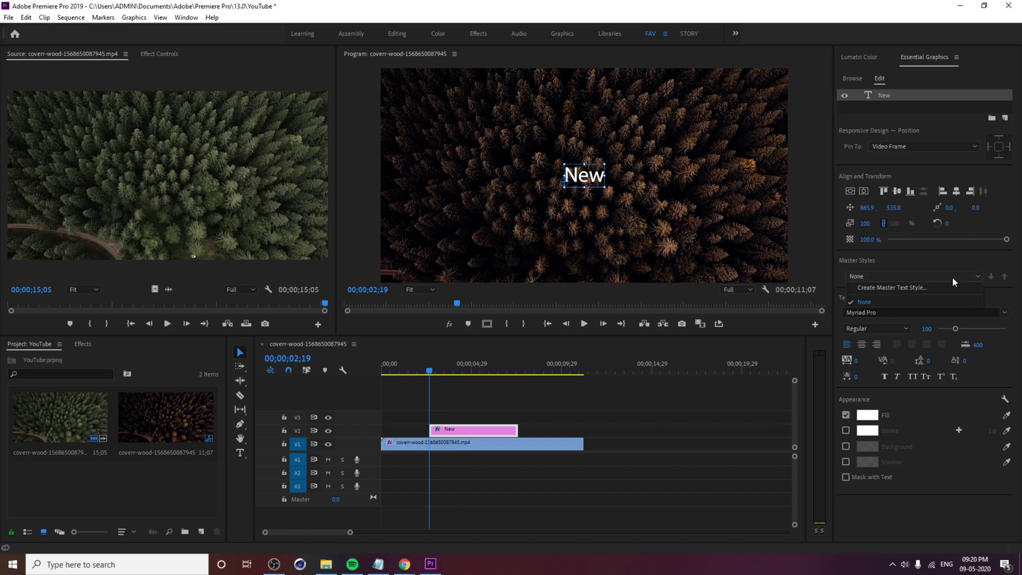
pyautogui.click(945, 274)
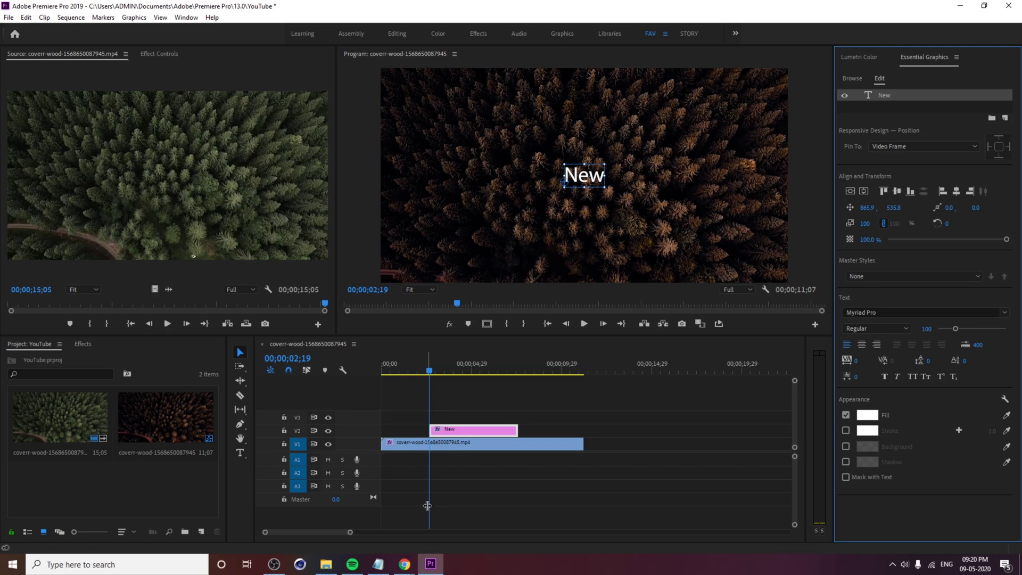
pyautogui.click(868, 278)
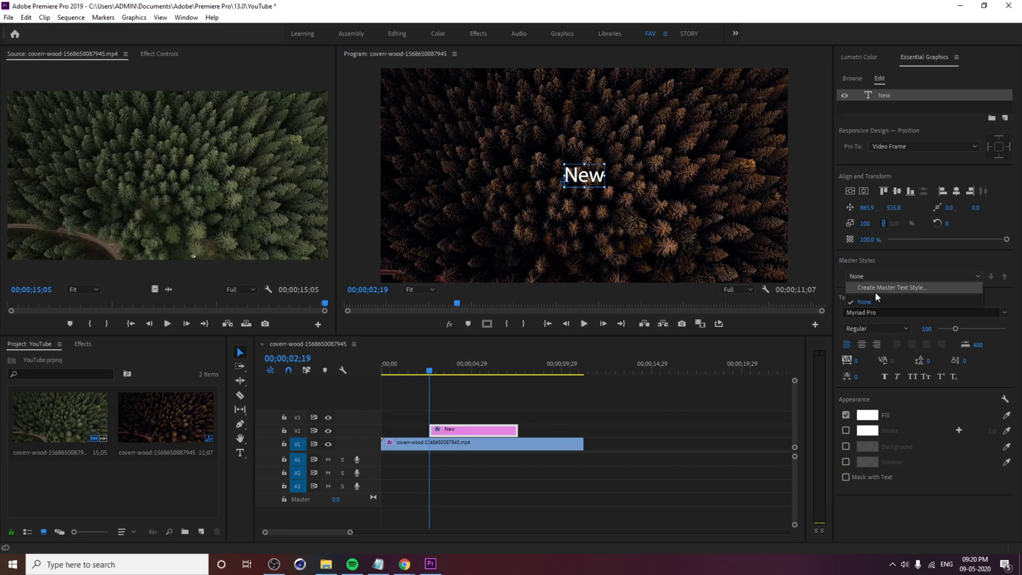
pyautogui.click(876, 289)
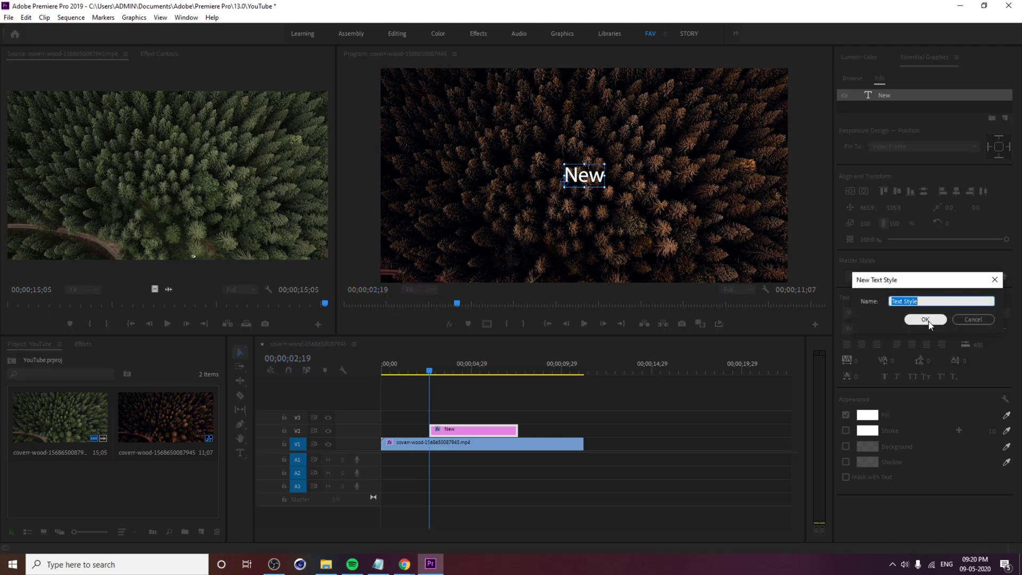
pyautogui.write('TEST')
pyautogui.click(926, 319)
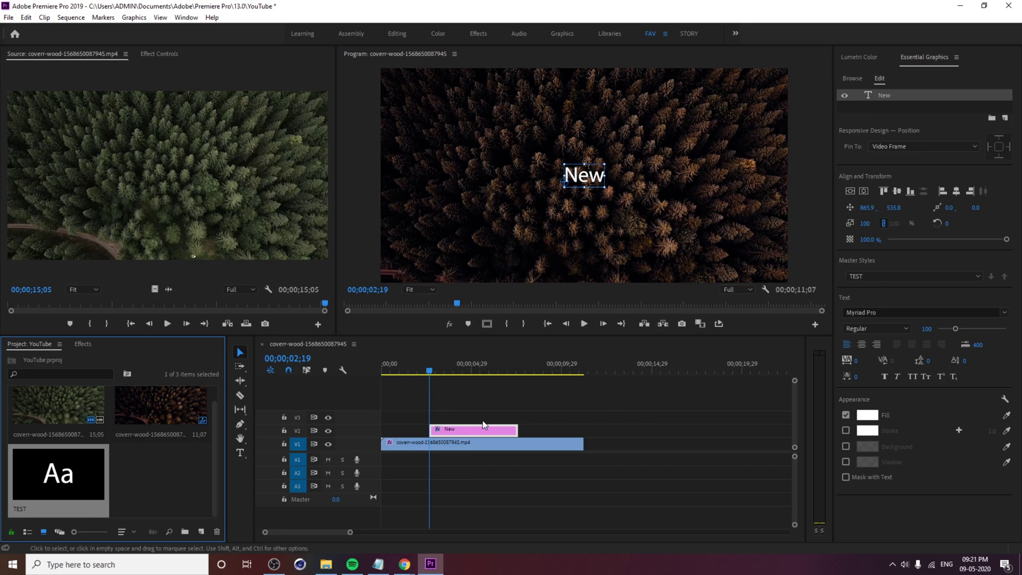
# Duplicate the "New" text clip twice onto track V3 beyond the original, and place the playhead at about 00;00;04;18.
pyautogui.moveTo(471, 431); pyautogui.dragTo(658, 420)
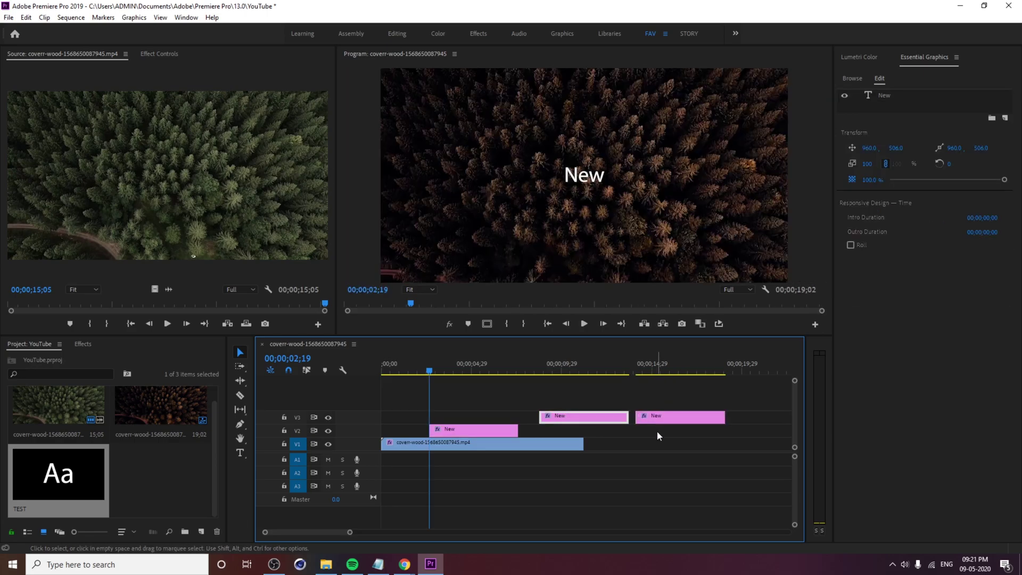
pyautogui.click(464, 371)
pyautogui.click(69, 469)
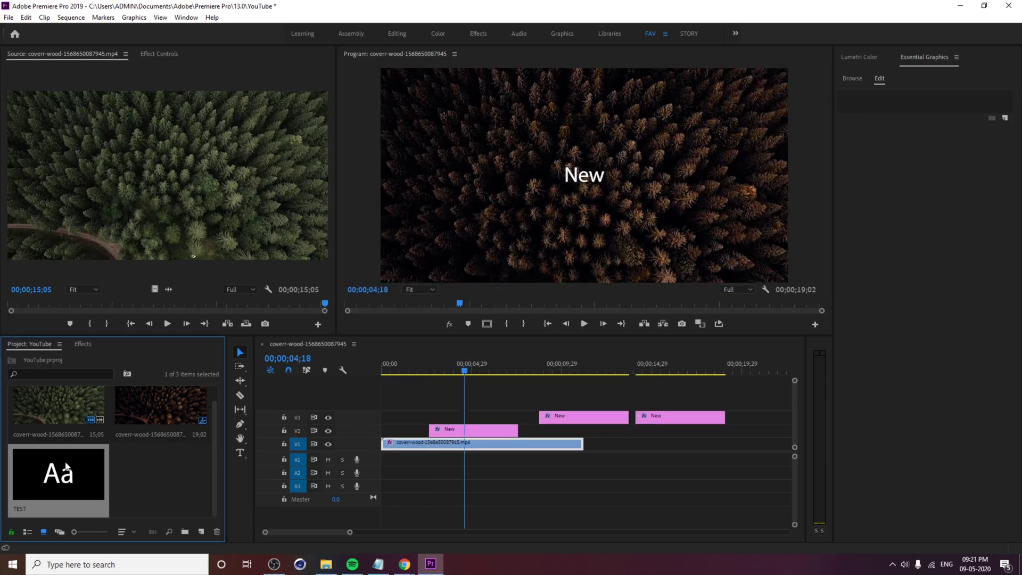
# Restyle the V2 "New" text in Nexa Rust Script B, style 00, at size 247, and center it in the video frame.
pyautogui.click(467, 431)
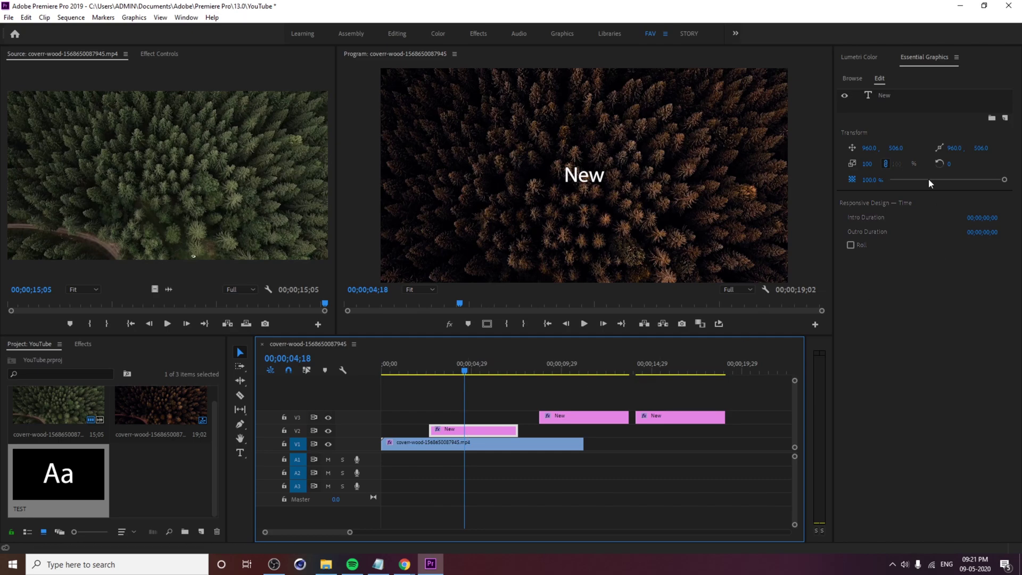
pyautogui.click(885, 94)
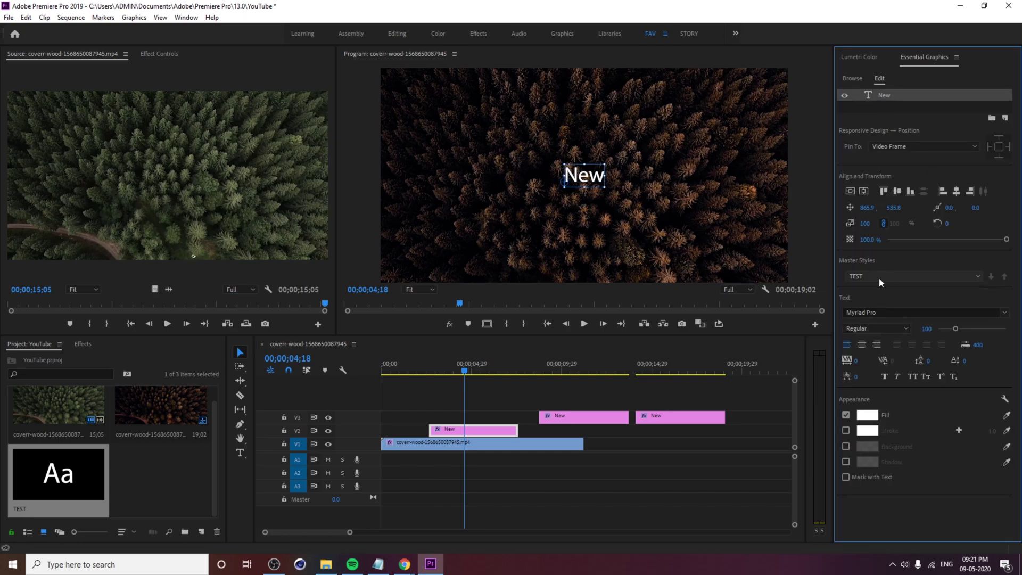
pyautogui.click(904, 313)
pyautogui.scroll(-6, 889, 469)
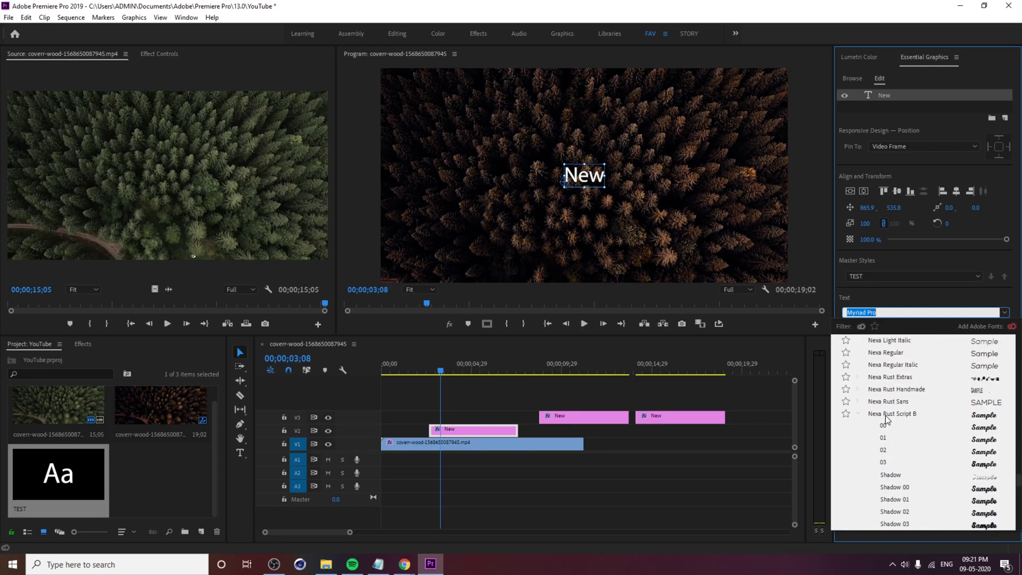
pyautogui.click(886, 421)
pyautogui.moveTo(862, 361)
pyautogui.mouseDown()
pyautogui.moveTo(884, 361)
pyautogui.moveTo(853, 375)
pyautogui.mouseUp()
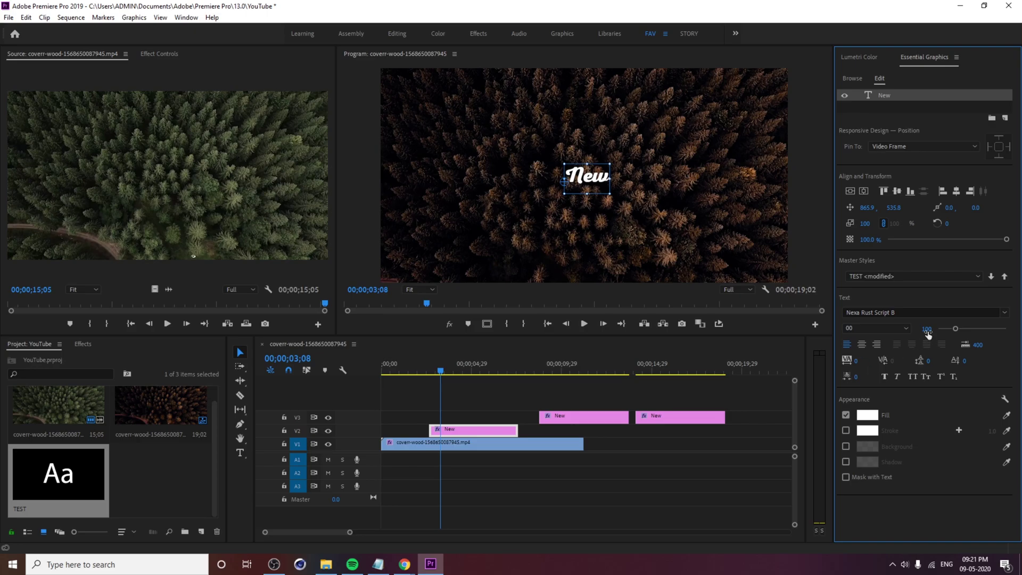
pyautogui.moveTo(927, 329)
pyautogui.mouseDown()
pyautogui.moveTo(959, 328)
pyautogui.moveTo(911, 324)
pyautogui.mouseUp()
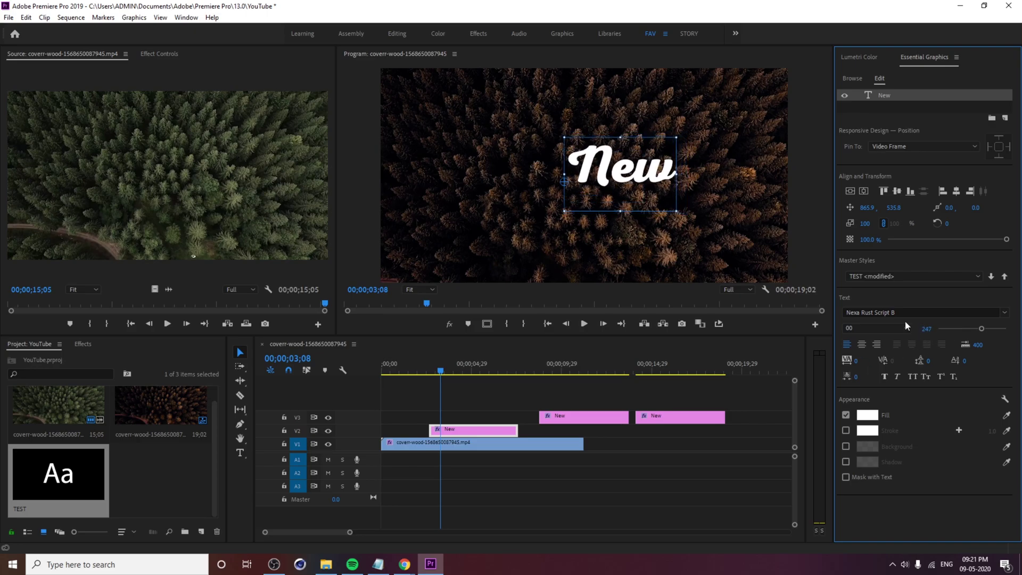
pyautogui.click(865, 190)
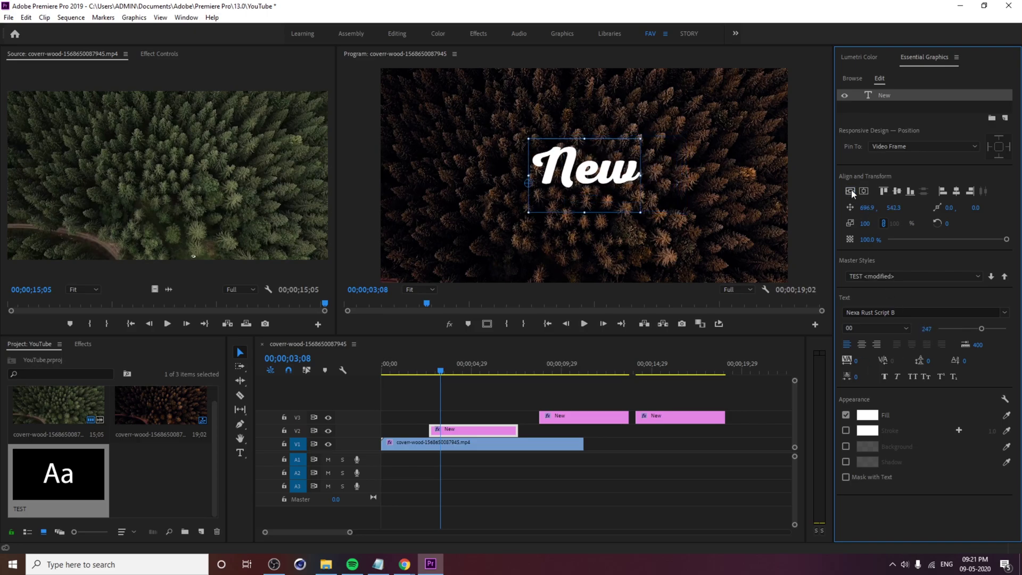
# Push the restyled text to the TEST master style and check both duplicate text clips on track V3.
pyautogui.click(1004, 278)
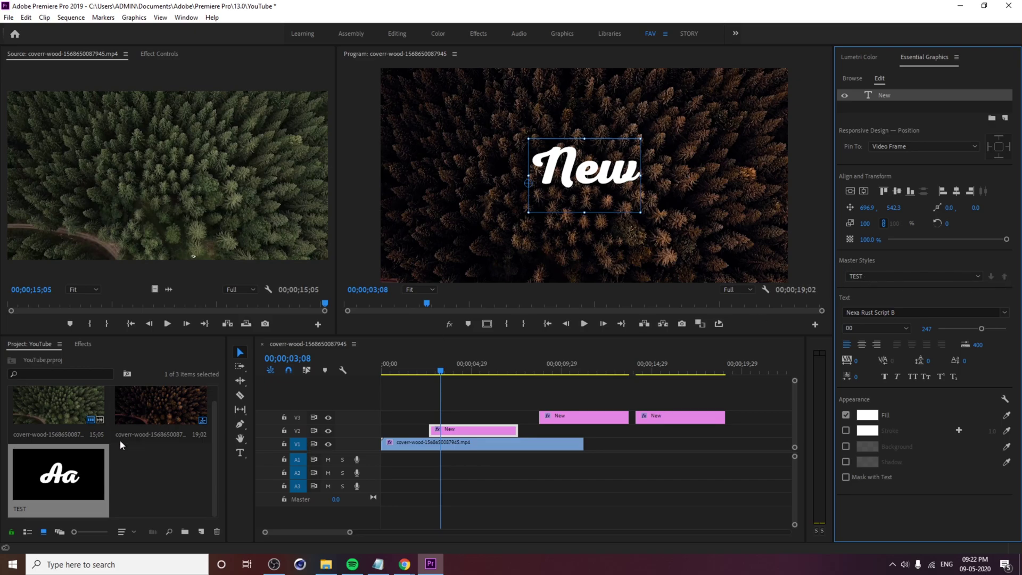
pyautogui.moveTo(470, 366); pyautogui.dragTo(577, 379)
pyautogui.click(605, 418)
pyautogui.moveTo(645, 369); pyautogui.dragTo(669, 369)
pyautogui.click(674, 419)
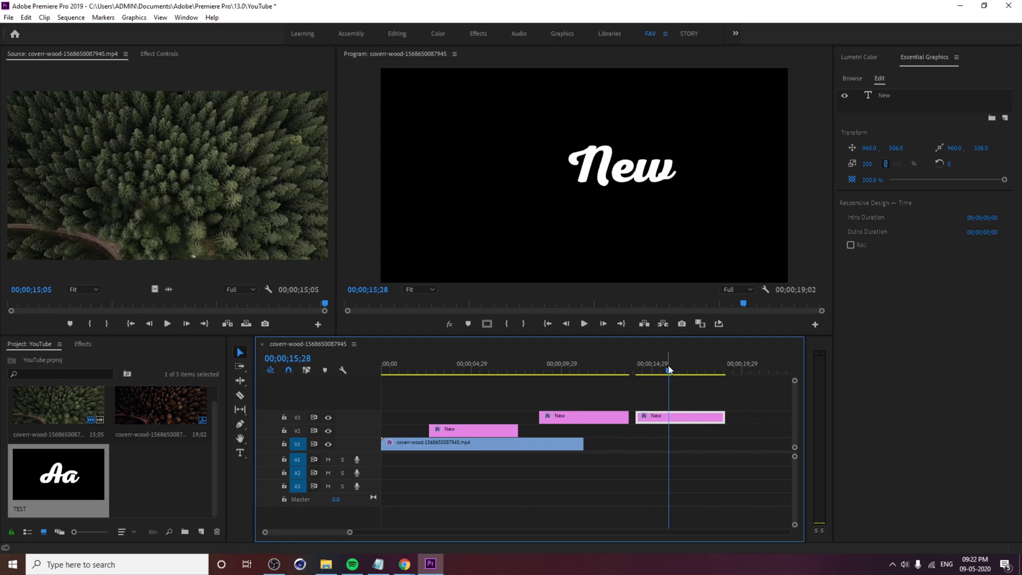
# Delete both duplicate "New" clips from track V3 and place the playhead at 00;00;06;17.
pyautogui.moveTo(668, 366); pyautogui.dragTo(502, 394)
pyautogui.moveTo(564, 394); pyautogui.dragTo(695, 420)
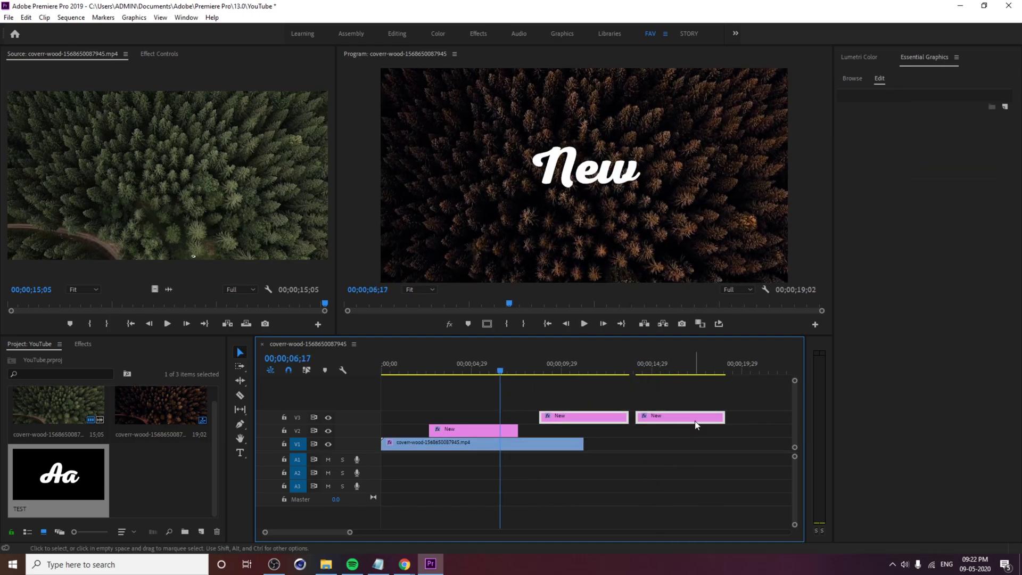
pyautogui.press('Delete')
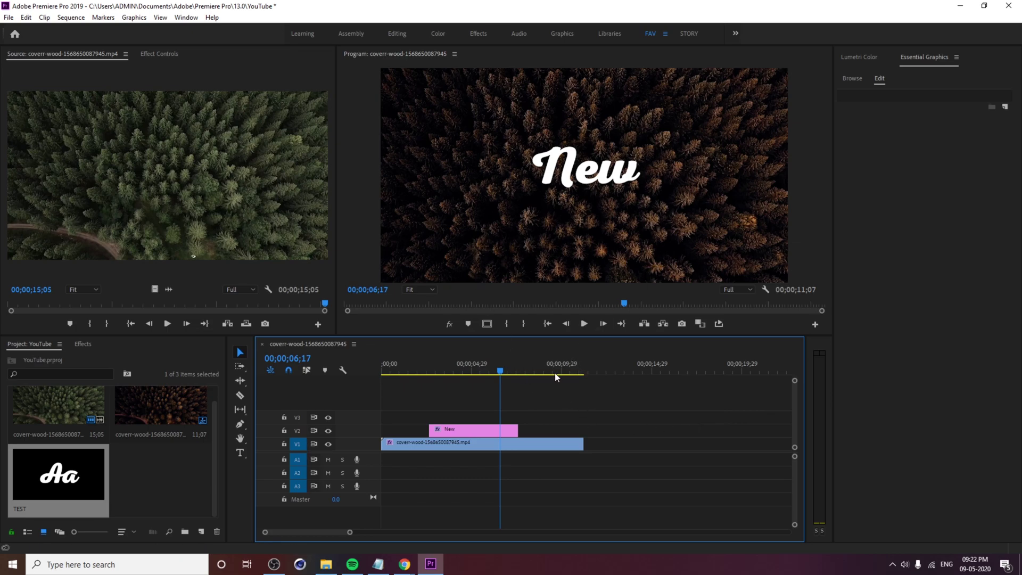
# Change the remaining "New" text to DIN Condensed Bold at size 207.
pyautogui.click(505, 436)
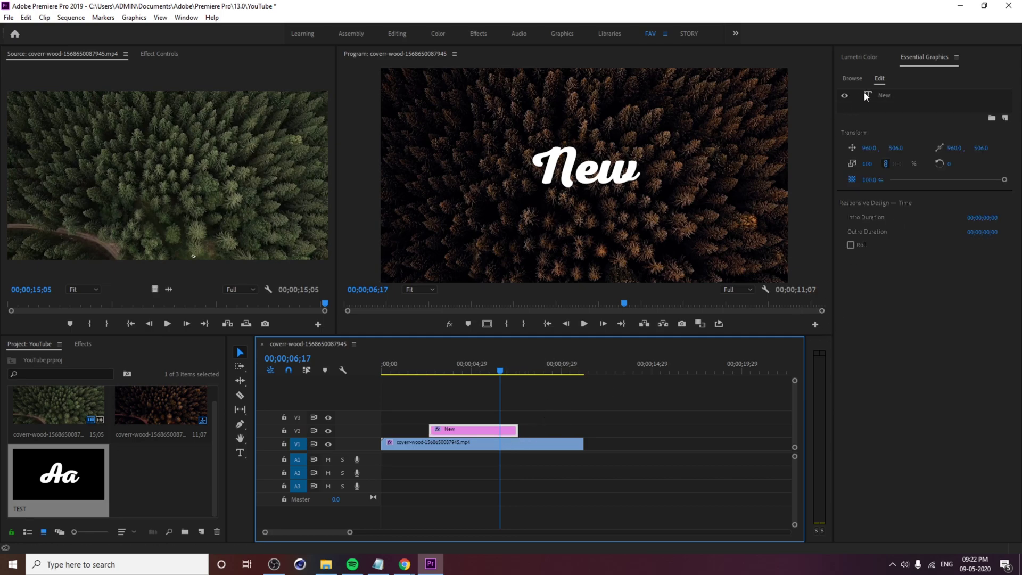
pyautogui.click(877, 95)
pyautogui.click(499, 433)
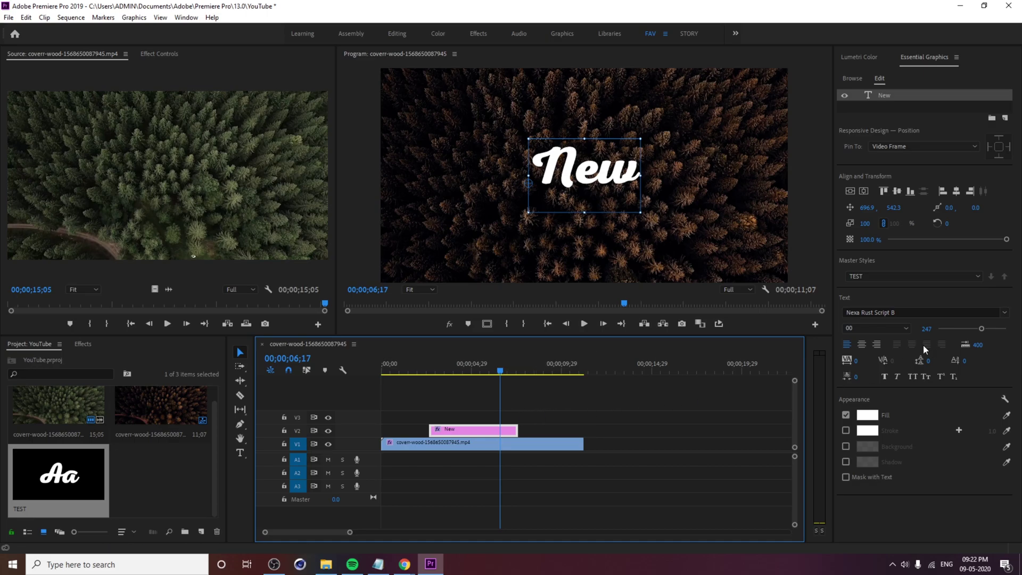
pyautogui.click(1008, 313)
pyautogui.scroll(-5, 897, 429)
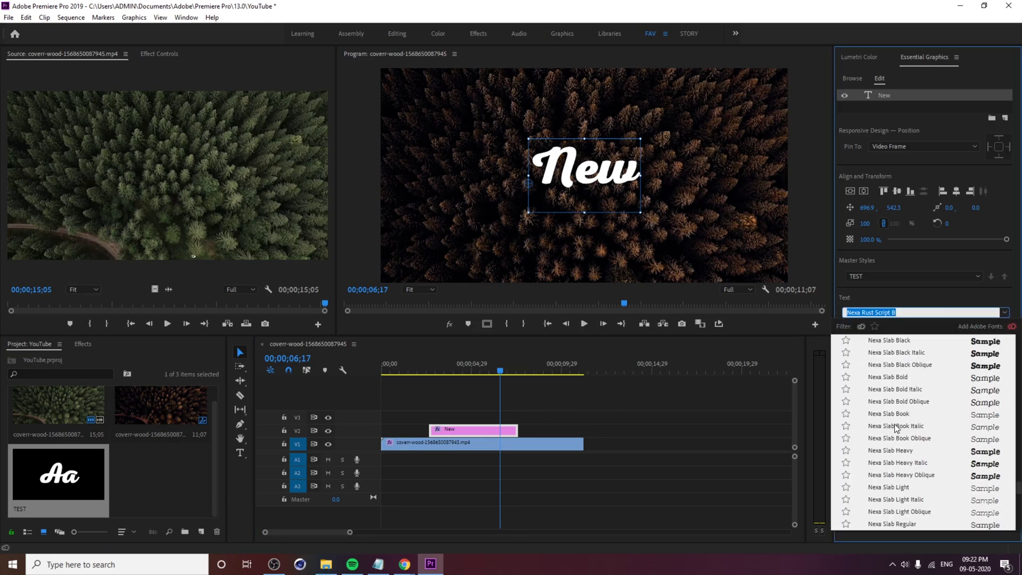
pyautogui.scroll(5, 896, 428)
pyautogui.write('din')
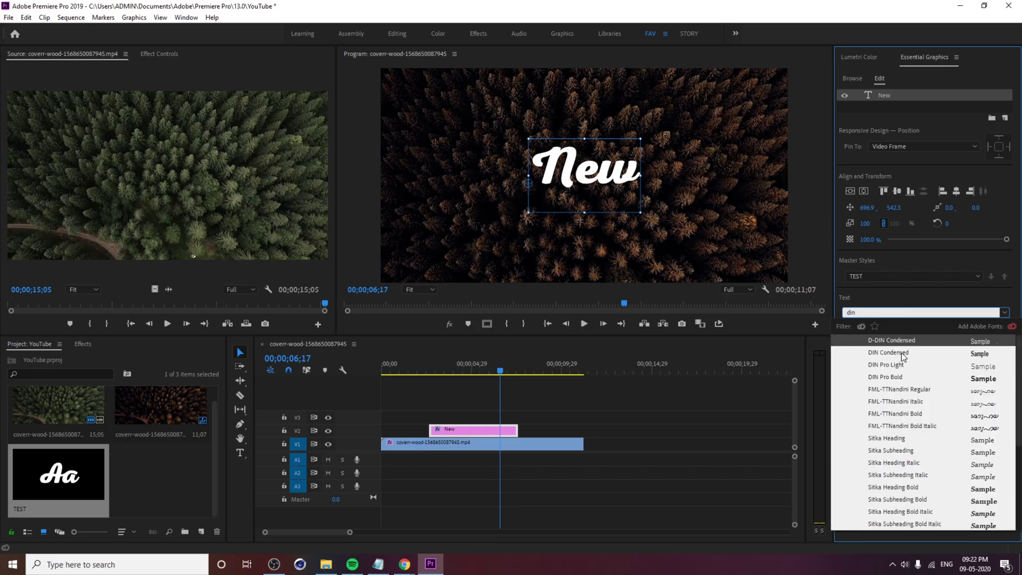
pyautogui.click(902, 353)
pyautogui.moveTo(925, 328); pyautogui.dragTo(876, 329)
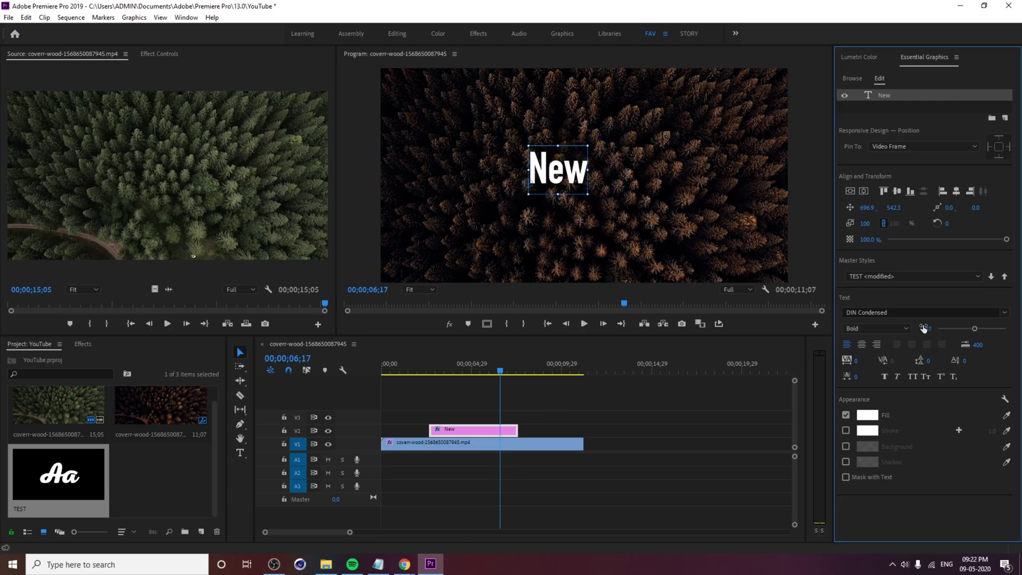
# Rewrite the title text in capitals as "NEW" and return to the Selection tool.
pyautogui.doubleClick(551, 173)
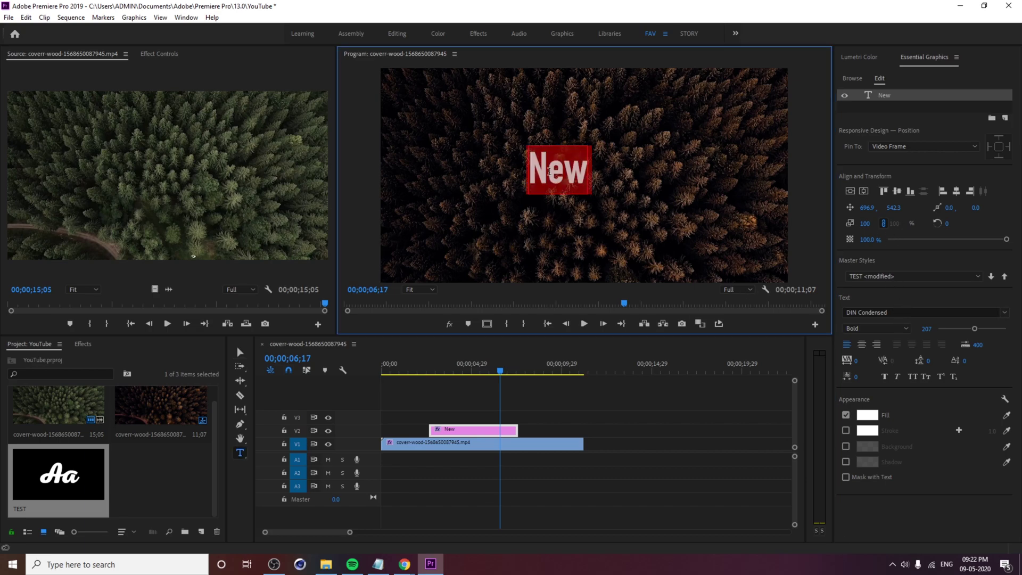
pyautogui.write('NEW')
pyautogui.click(240, 352)
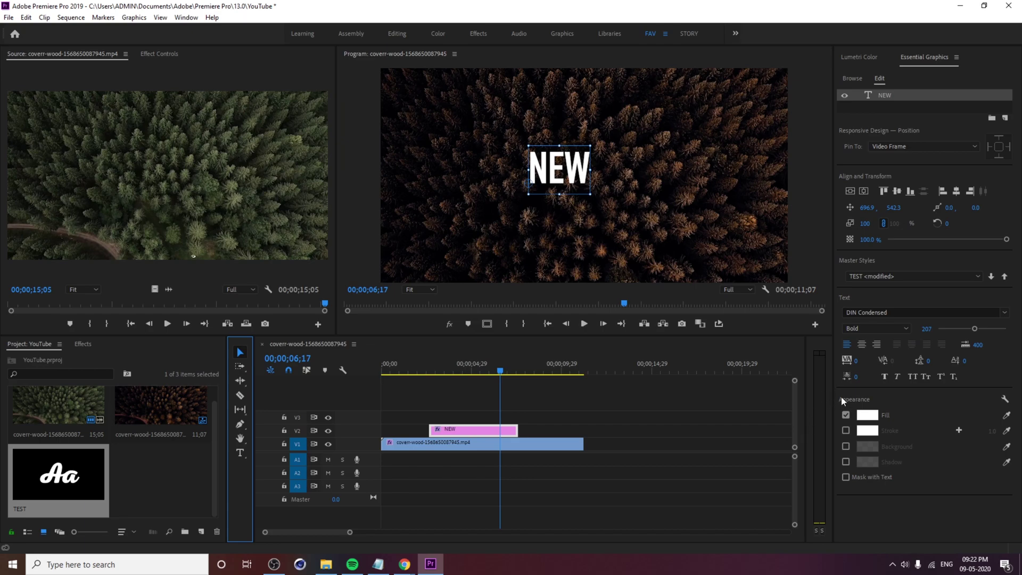
# Center-align the "NEW" text and center it vertically and horizontally in the video frame.
pyautogui.click(862, 344)
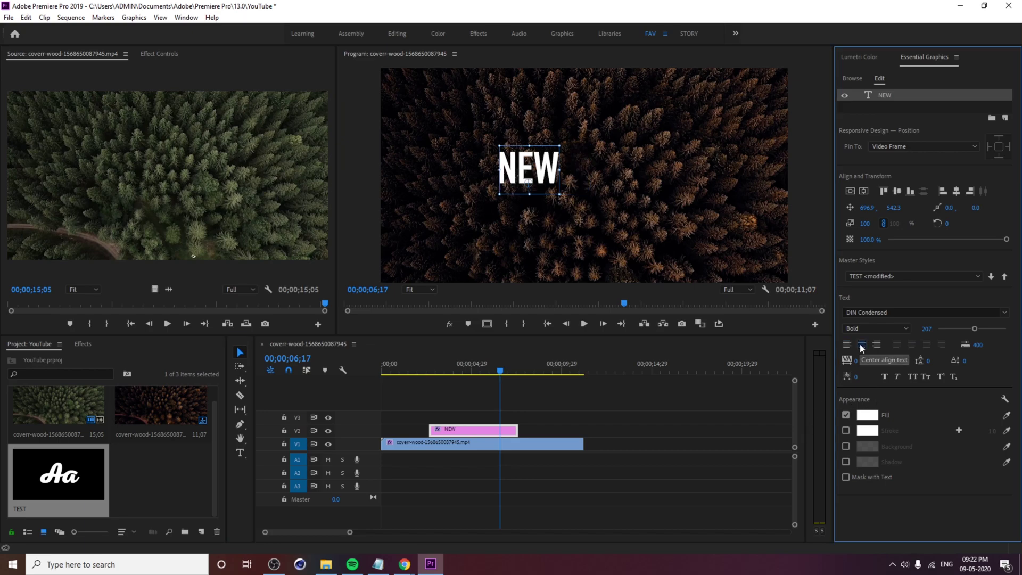
pyautogui.click(863, 191)
pyautogui.click(850, 191)
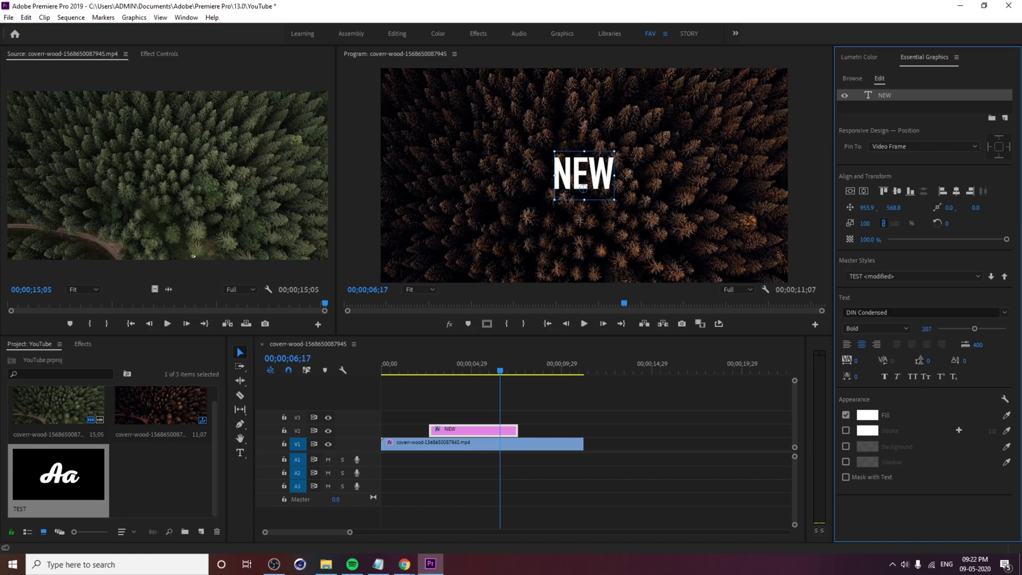
# Set the "NEW" text size to 150 and widen its tracking to 297.
pyautogui.write('150')
pyautogui.press('Return')
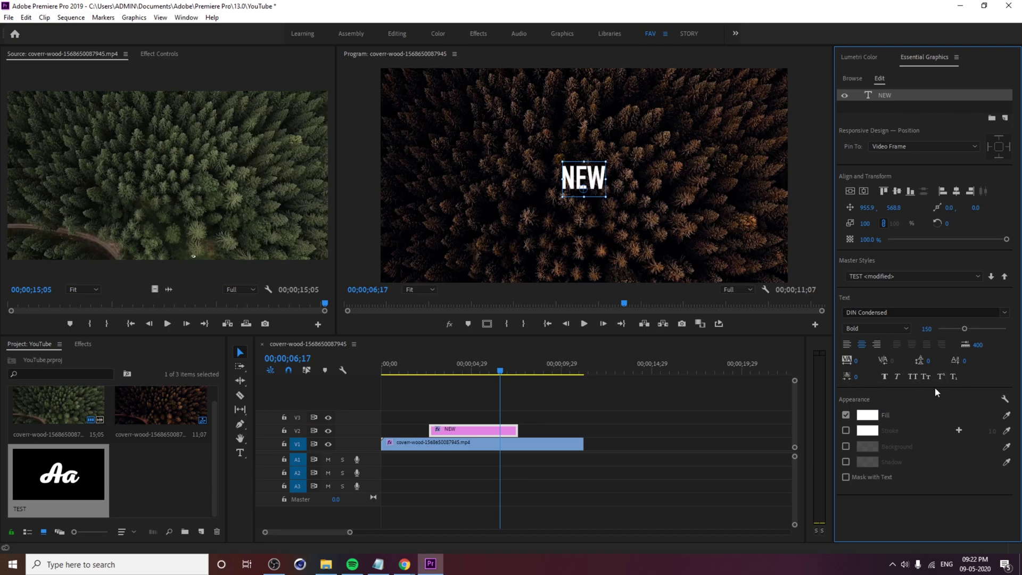
pyautogui.click(912, 376)
pyautogui.moveTo(856, 365); pyautogui.dragTo(873, 384)
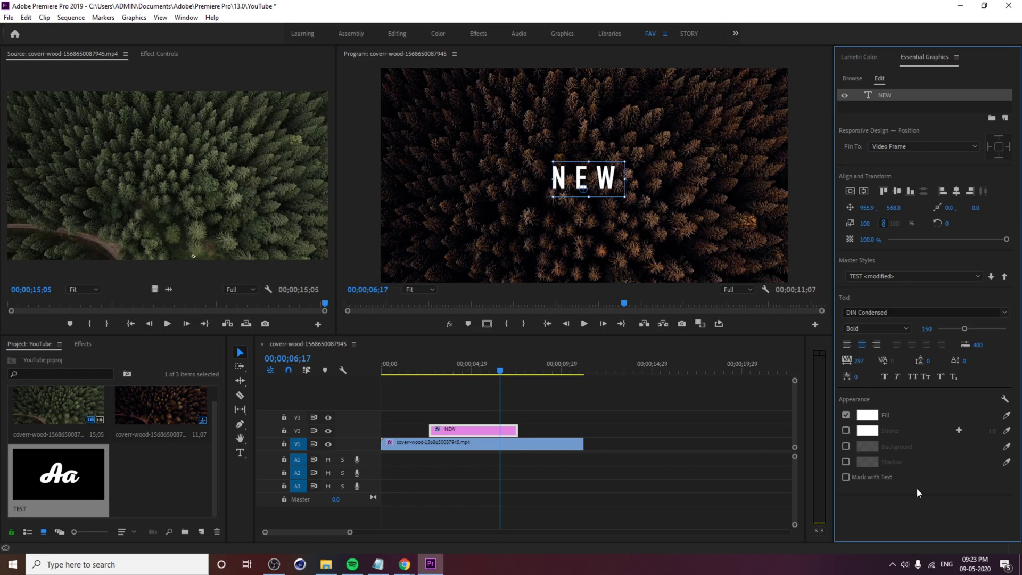
# Try a red fill on the "NEW" text and set the fill back to white.
pyautogui.click(867, 415)
pyautogui.moveTo(512, 332); pyautogui.dragTo(517, 339)
pyautogui.click(623, 225)
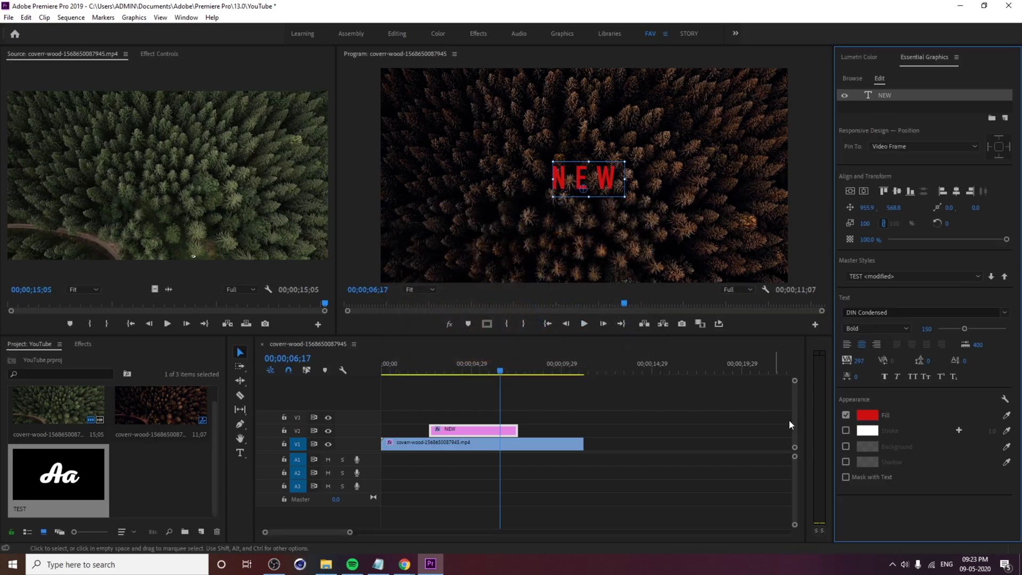
pyautogui.click(867, 416)
pyautogui.click(394, 231)
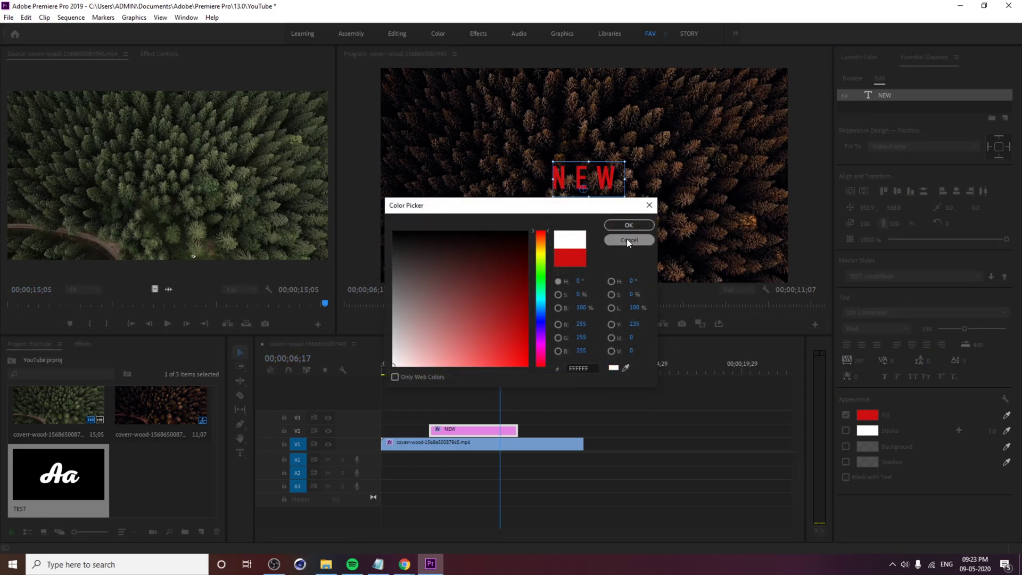
pyautogui.click(618, 228)
# Add a bright red stroke with a width of 71 to the "NEW" text.
pyautogui.click(846, 430)
pyautogui.click(865, 430)
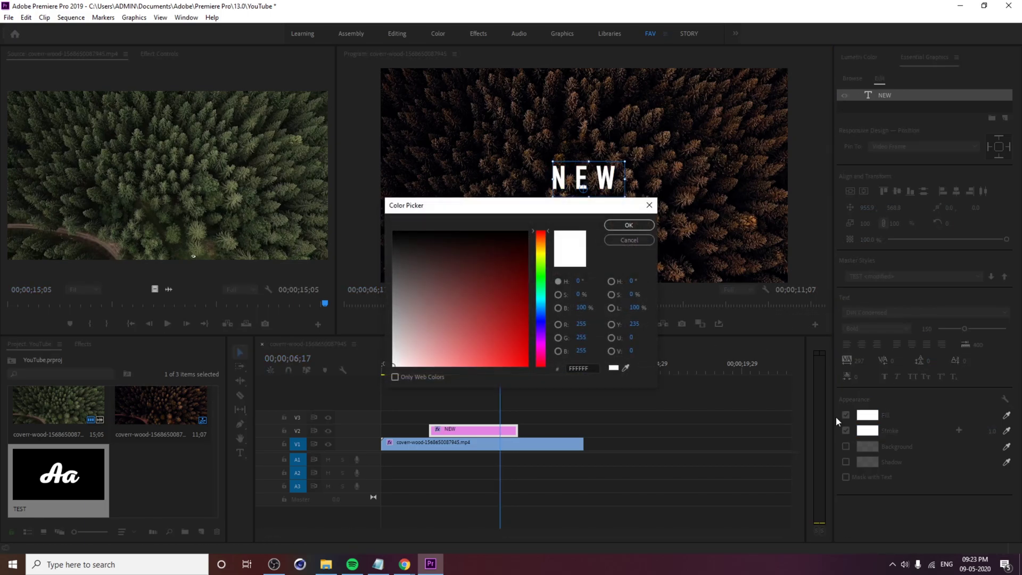
pyautogui.click(504, 319)
pyautogui.click(628, 220)
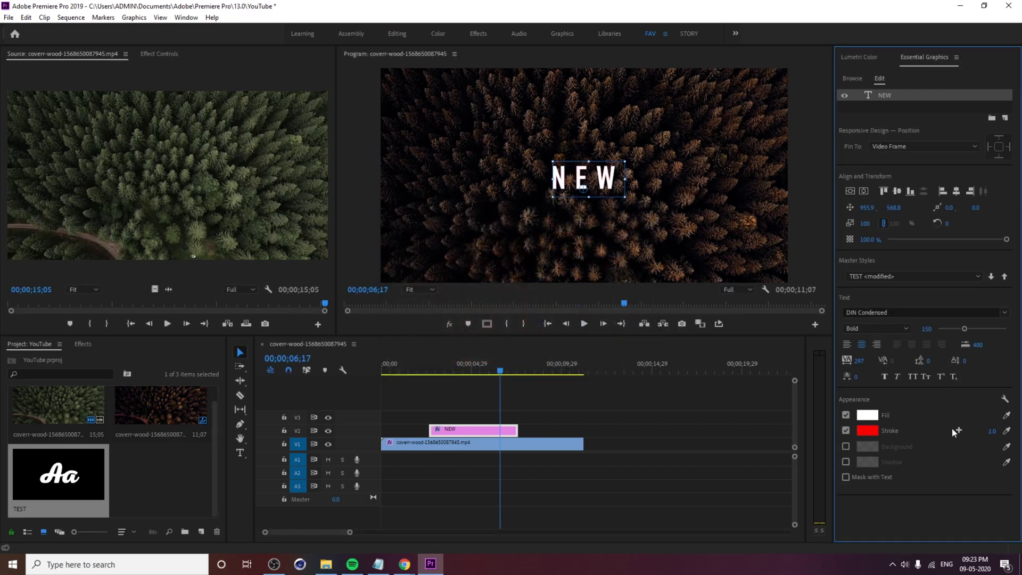
pyautogui.moveTo(993, 430)
pyautogui.mouseDown()
pyautogui.moveTo(1017, 430)
pyautogui.moveTo(1004, 430)
pyautogui.mouseUp()
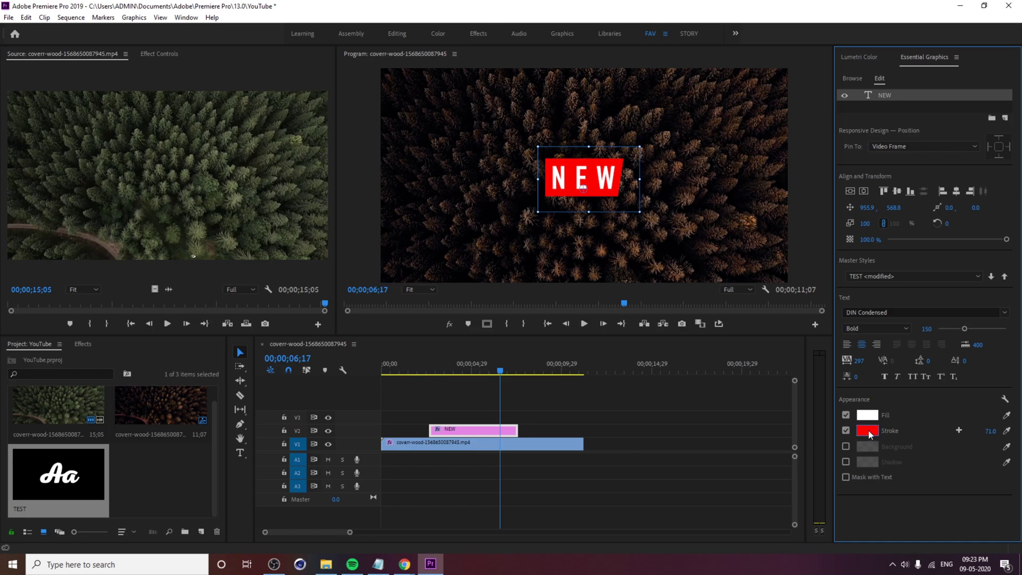
# Add a second stroke with a width of 40 to the "NEW" text and color it dark red, 970F0F.
pyautogui.click(959, 430)
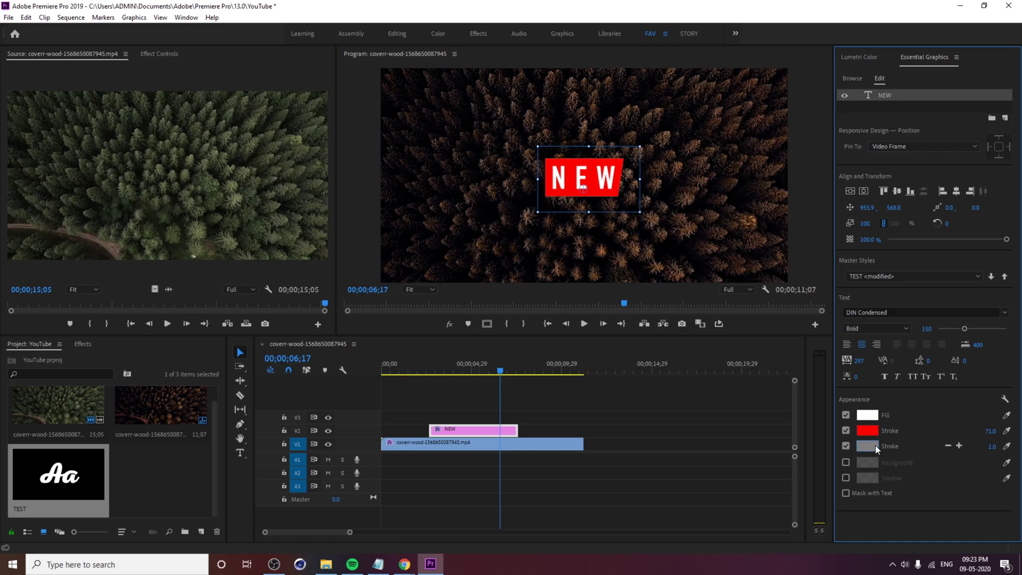
pyautogui.moveTo(992, 446)
pyautogui.mouseDown()
pyautogui.moveTo(1008, 447)
pyautogui.moveTo(981, 445)
pyautogui.moveTo(973, 431)
pyautogui.moveTo(1009, 446)
pyautogui.moveTo(992, 446)
pyautogui.mouseUp()
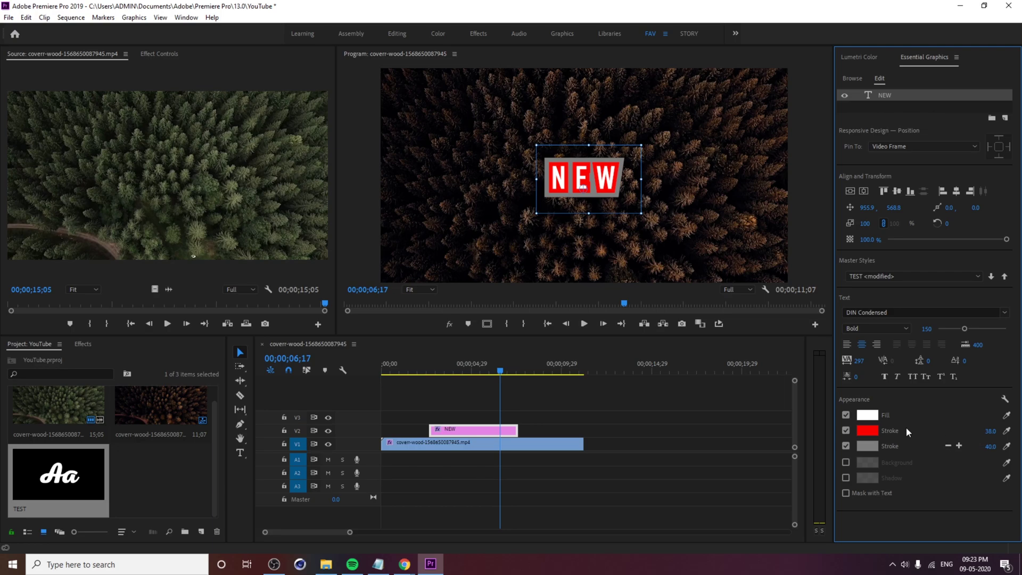
pyautogui.click(867, 446)
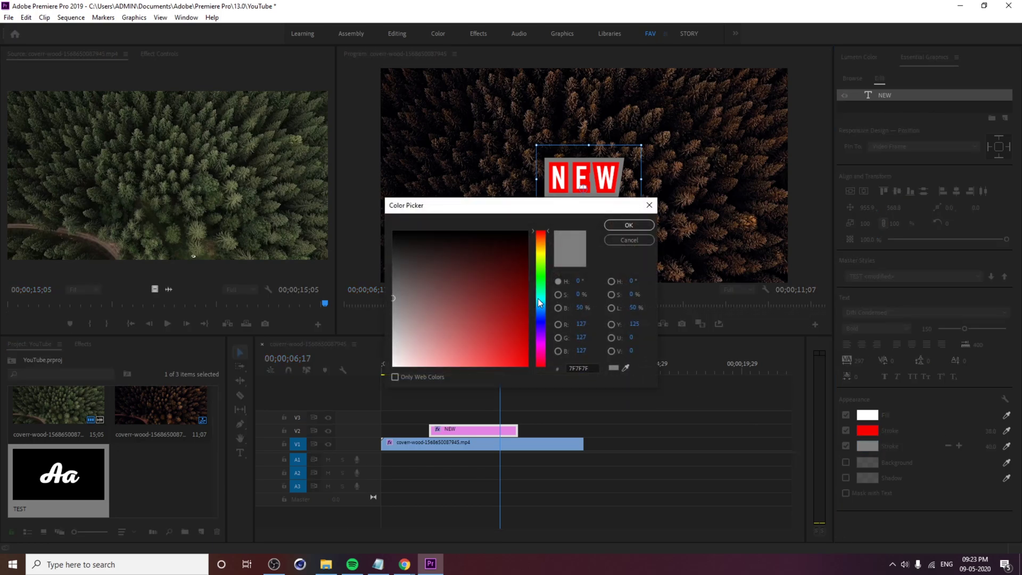
pyautogui.click(627, 367)
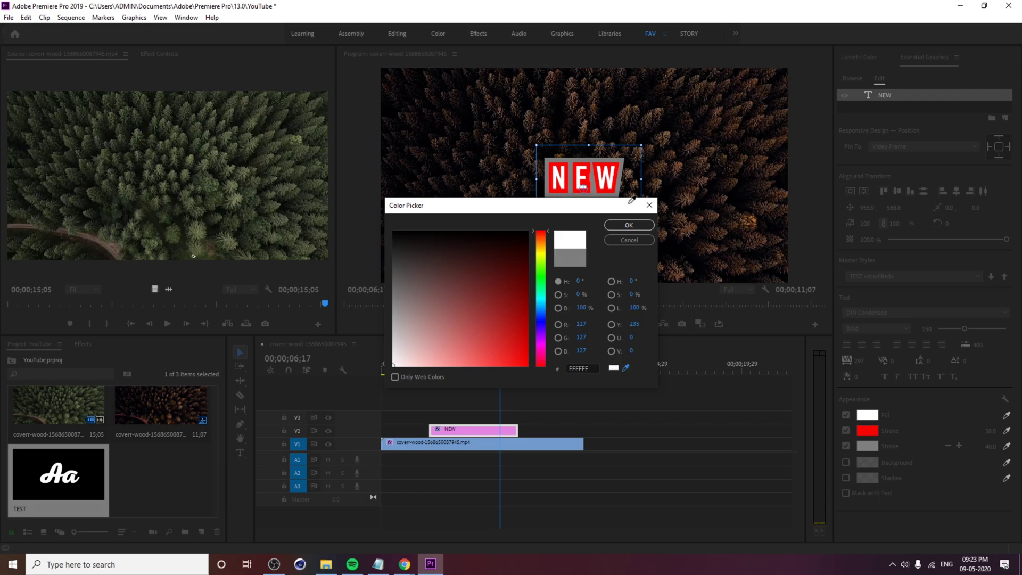
pyautogui.click(606, 161)
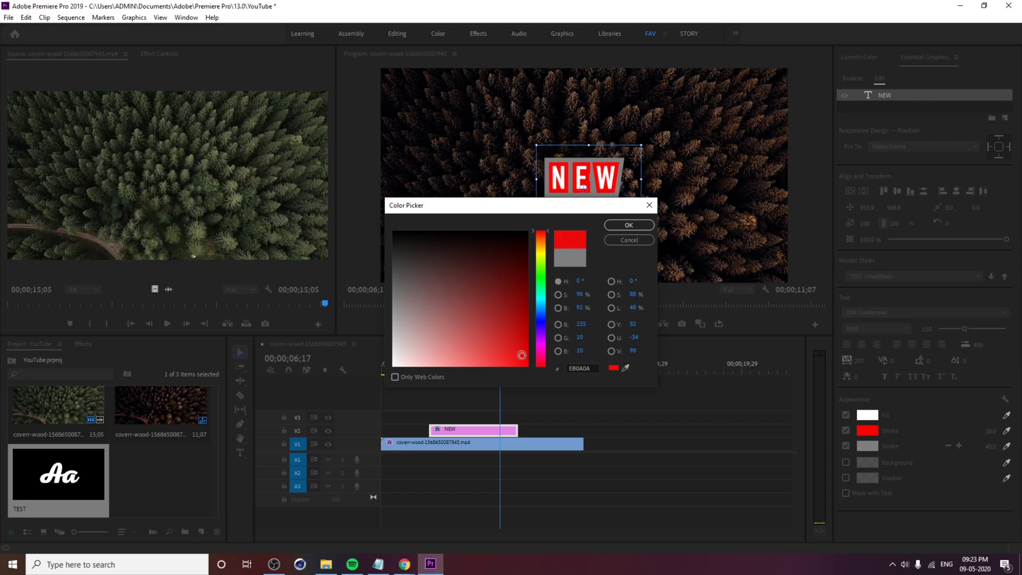
pyautogui.moveTo(490, 303); pyautogui.dragTo(520, 332)
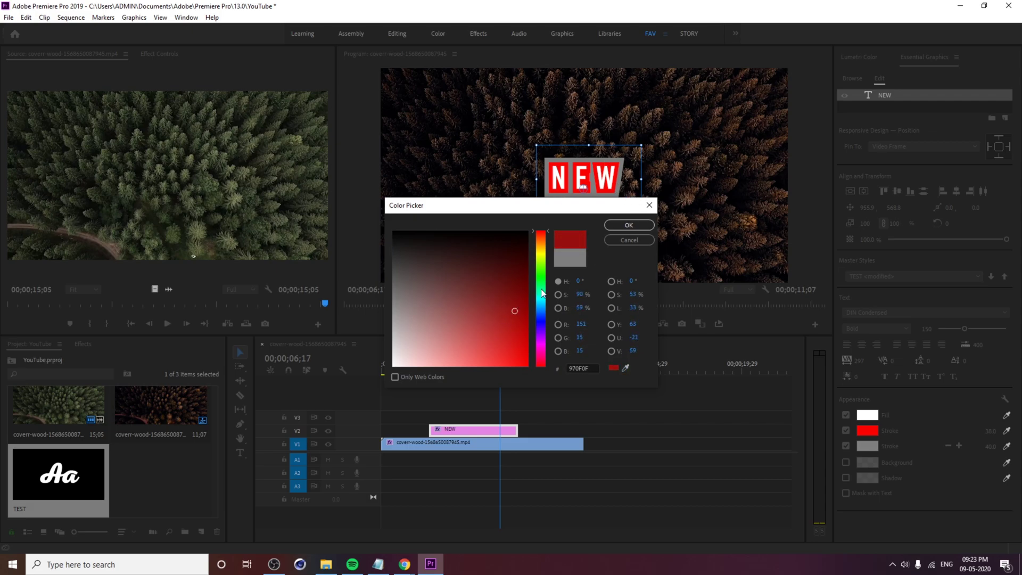
pyautogui.click(629, 225)
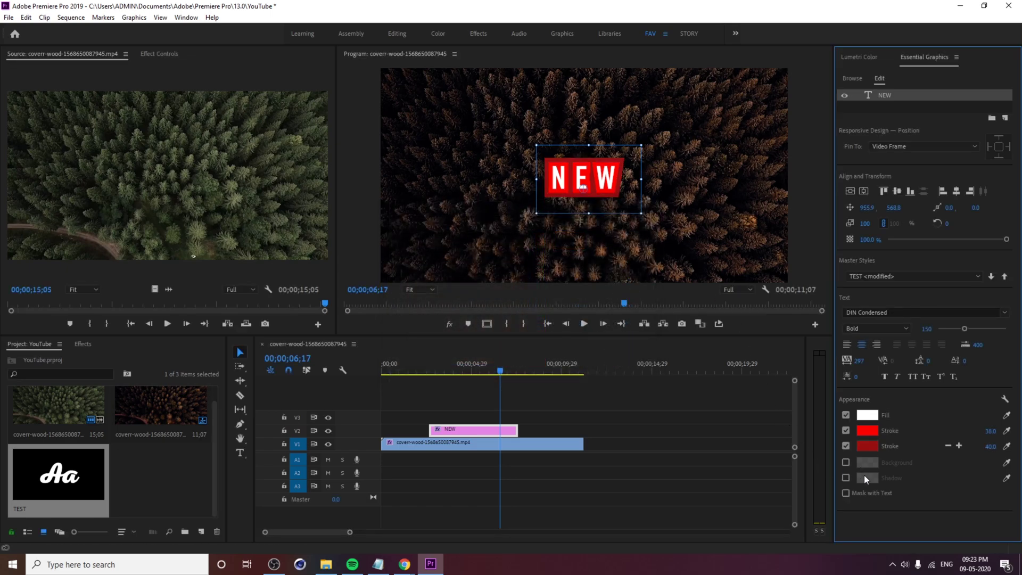
# Remove the second stroke from the "NEW" text and turn off the remaining red stroke.
pyautogui.click(947, 445)
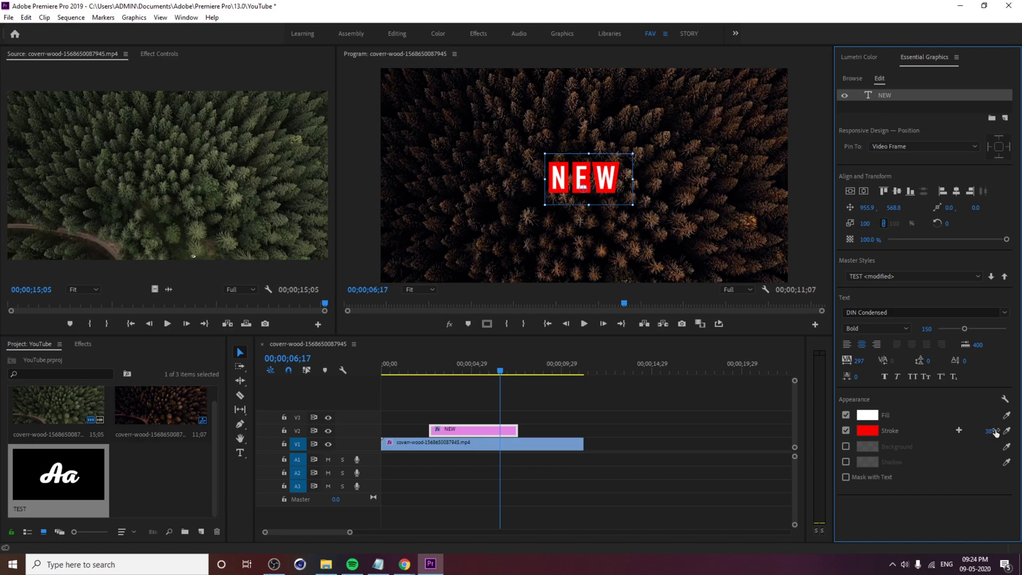
pyautogui.moveTo(991, 431); pyautogui.dragTo(974, 432)
pyautogui.click(846, 430)
# Set the tracking of the "NEW" text to 100.
pyautogui.click(860, 359)
pyautogui.write('100')
pyautogui.press('Return')
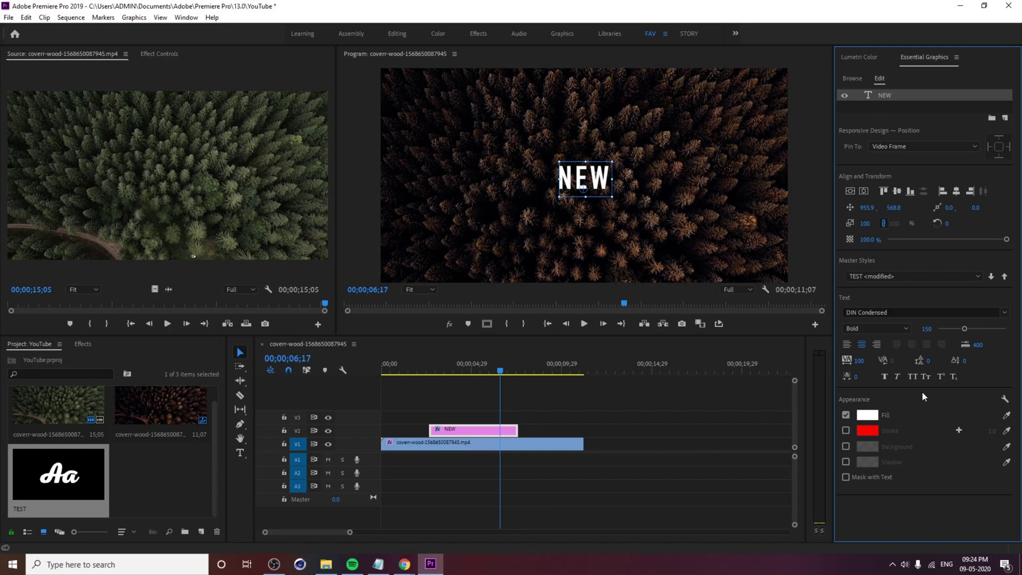
# Set the tracking of the "NEW" text to 150 and center it in the frame.
pyautogui.moveTo(859, 360); pyautogui.dragTo(873, 361)
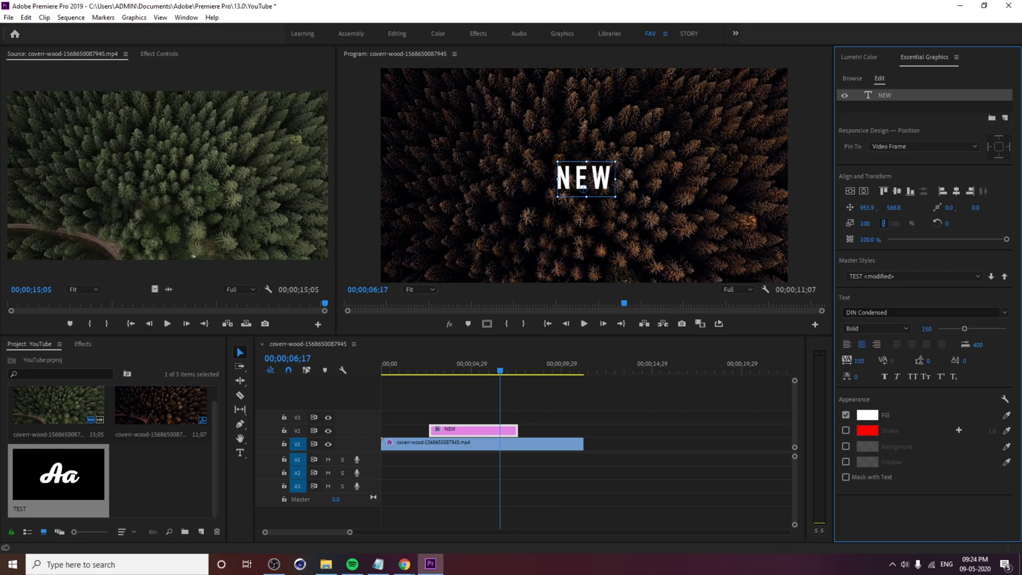
pyautogui.click(850, 191)
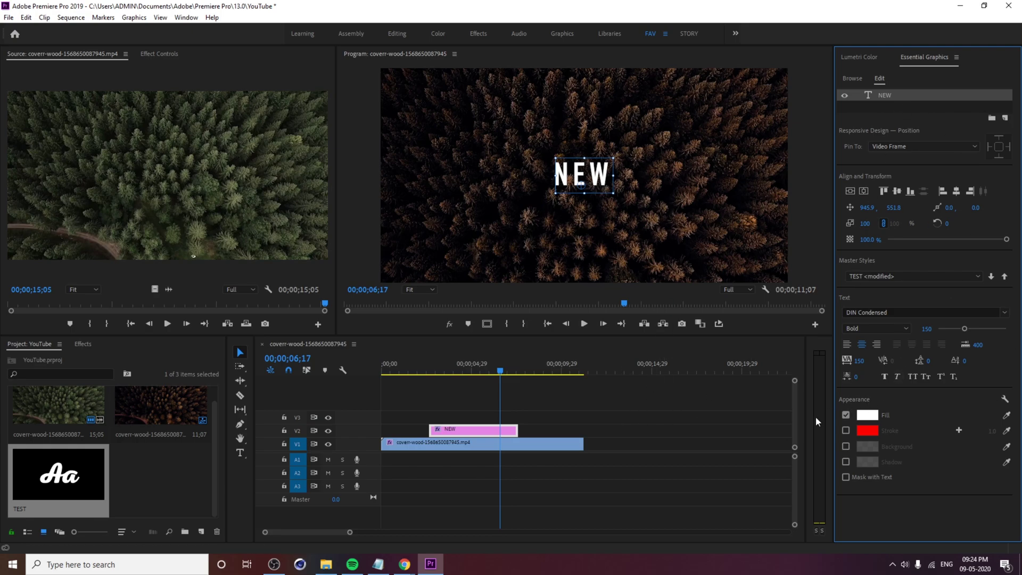
# Select the "NEW" title clip in the timeline and show its properties in Effect Controls.
pyautogui.click(602, 420)
pyautogui.click(493, 429)
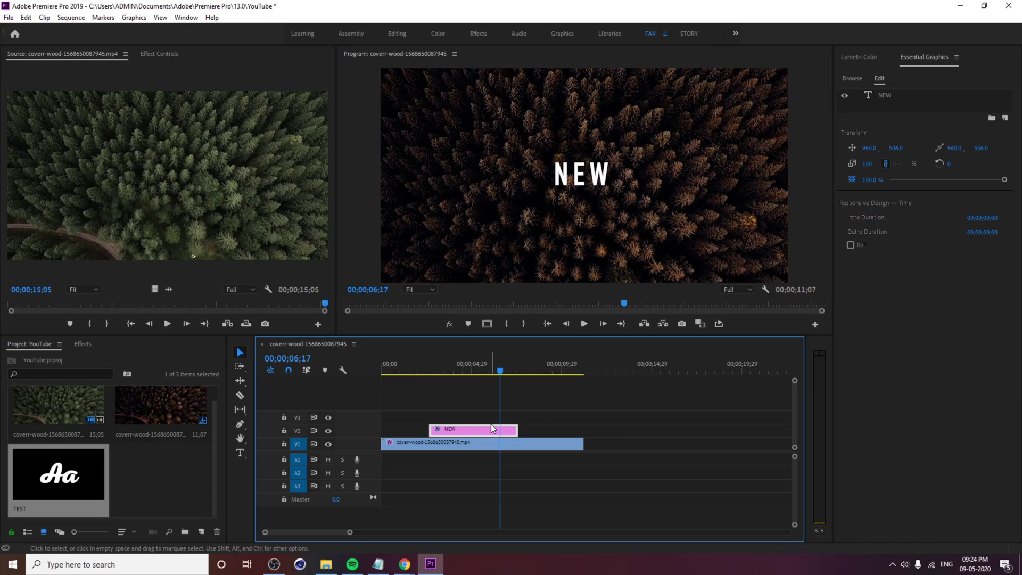
pyautogui.click(160, 53)
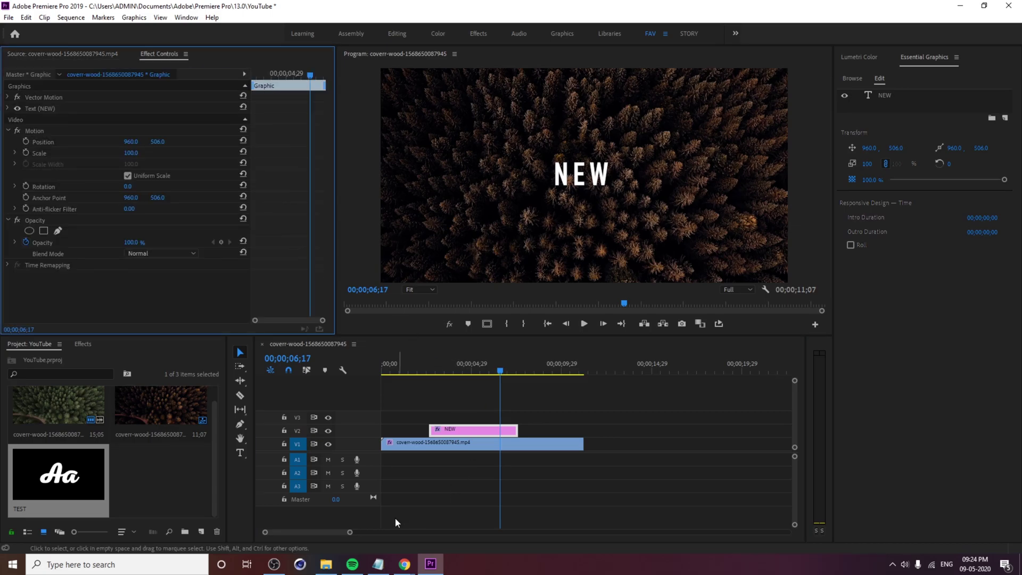
# Switch to Chrome, search YouTube for the creator's Malayalam editing channel and open its list of videos.
pyautogui.hotkey('alt', 'Tab')
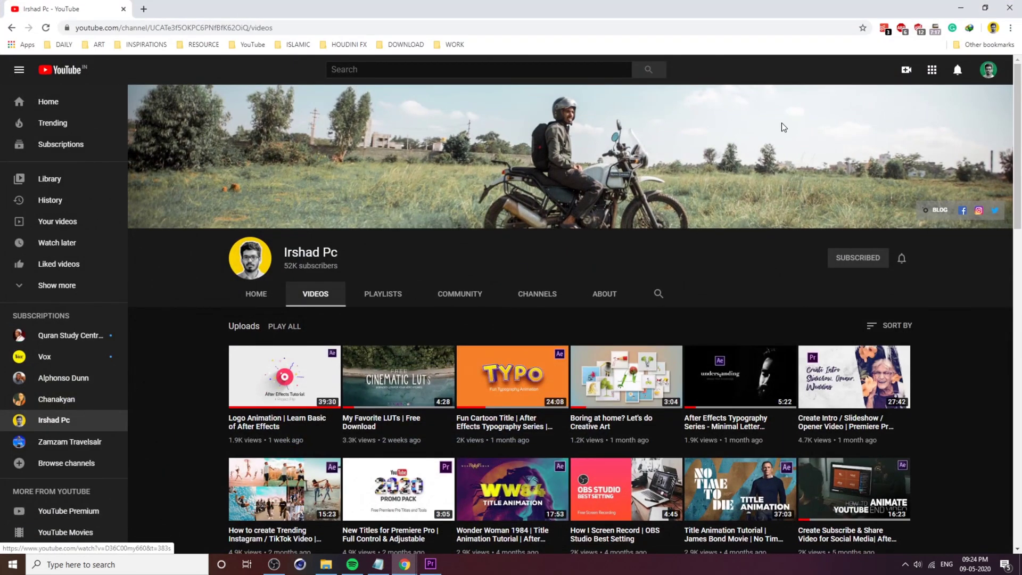
pyautogui.click(988, 70)
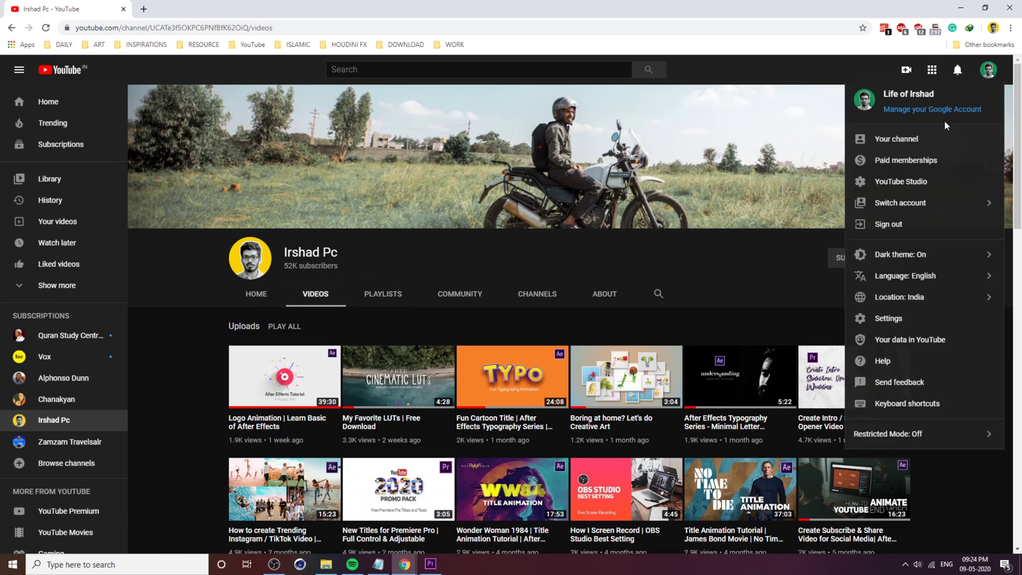
pyautogui.click(774, 237)
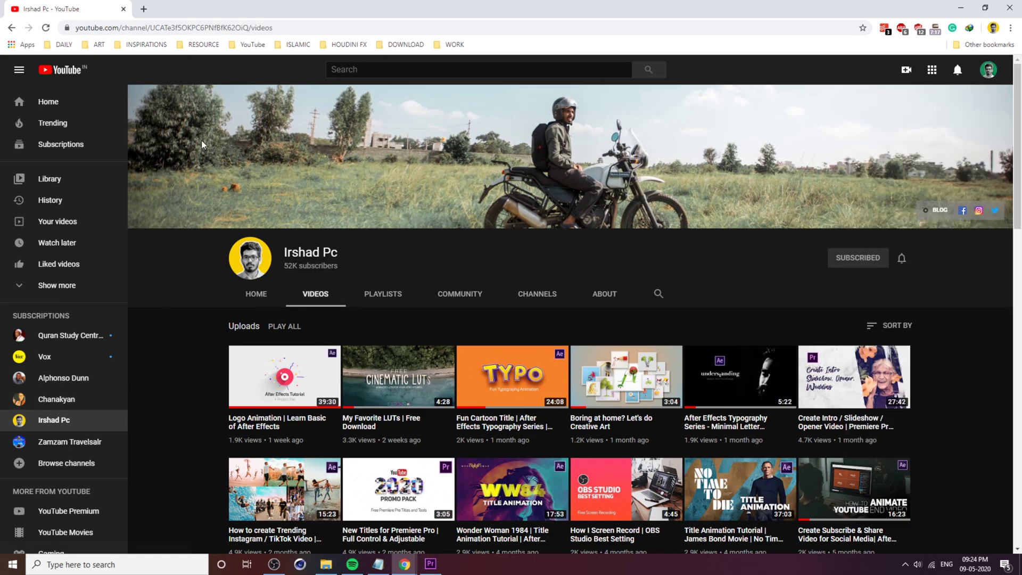
pyautogui.click(399, 72)
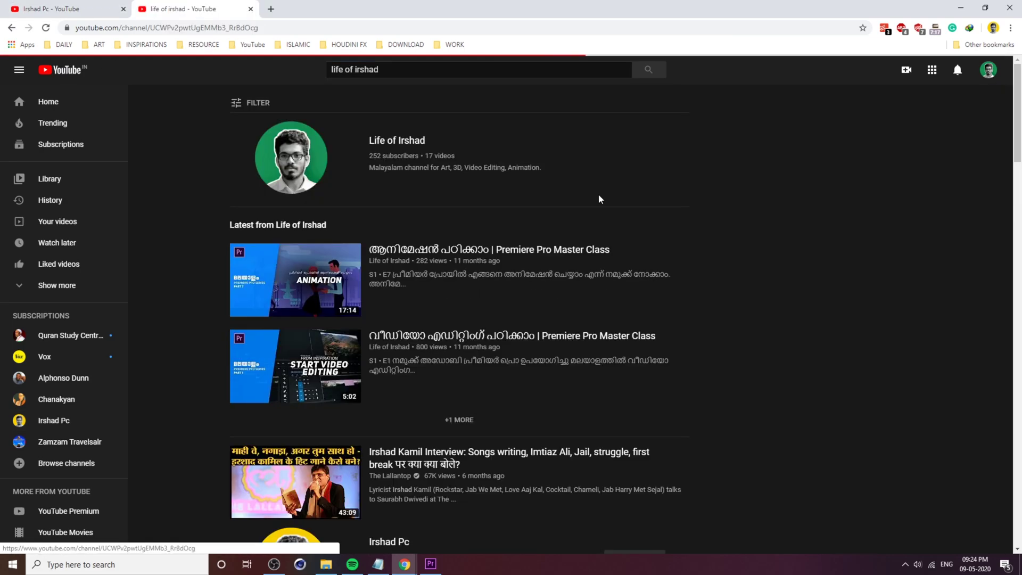
pyautogui.click(616, 196)
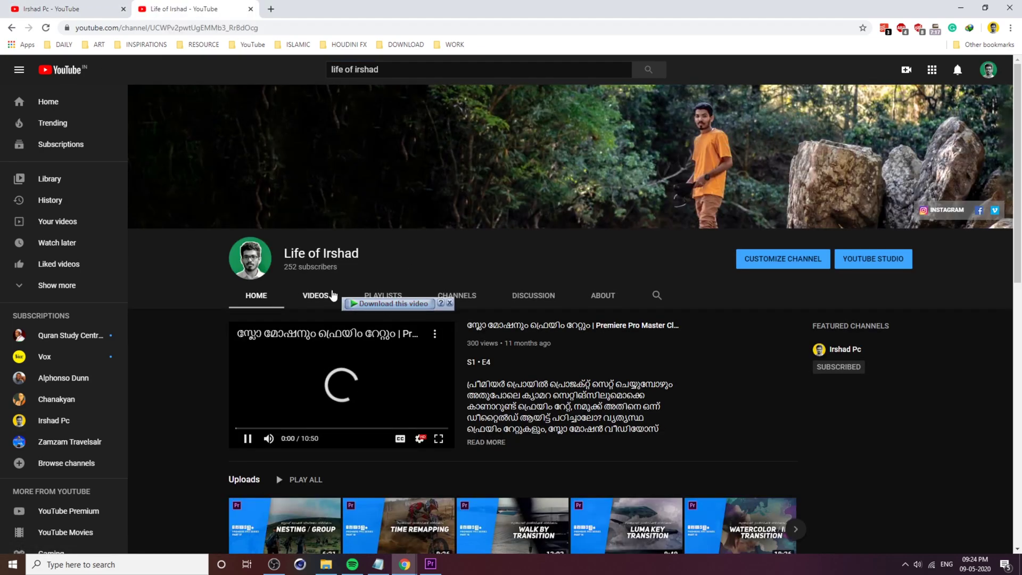
pyautogui.click(319, 296)
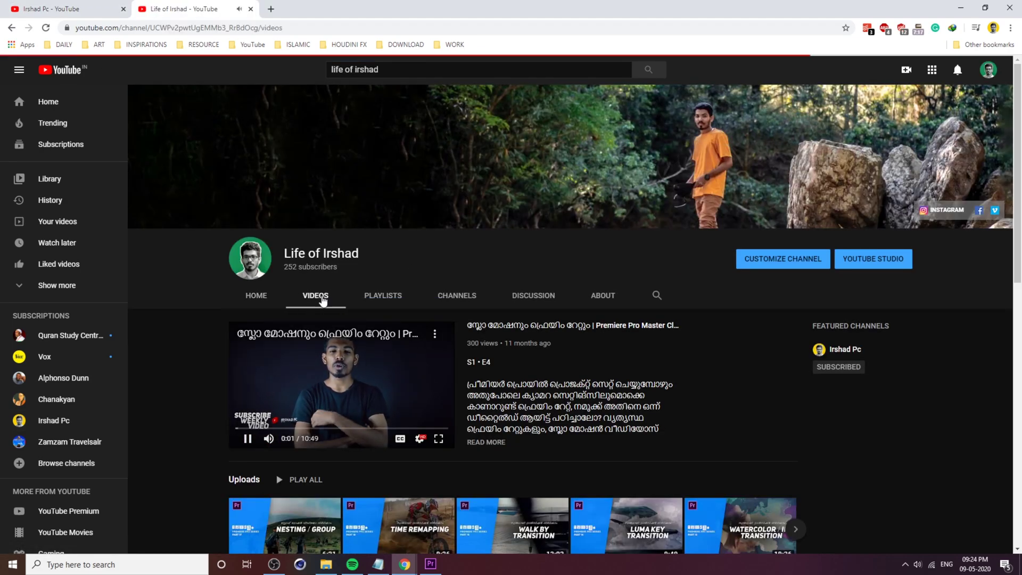
pyautogui.scroll(-4, 274, 258)
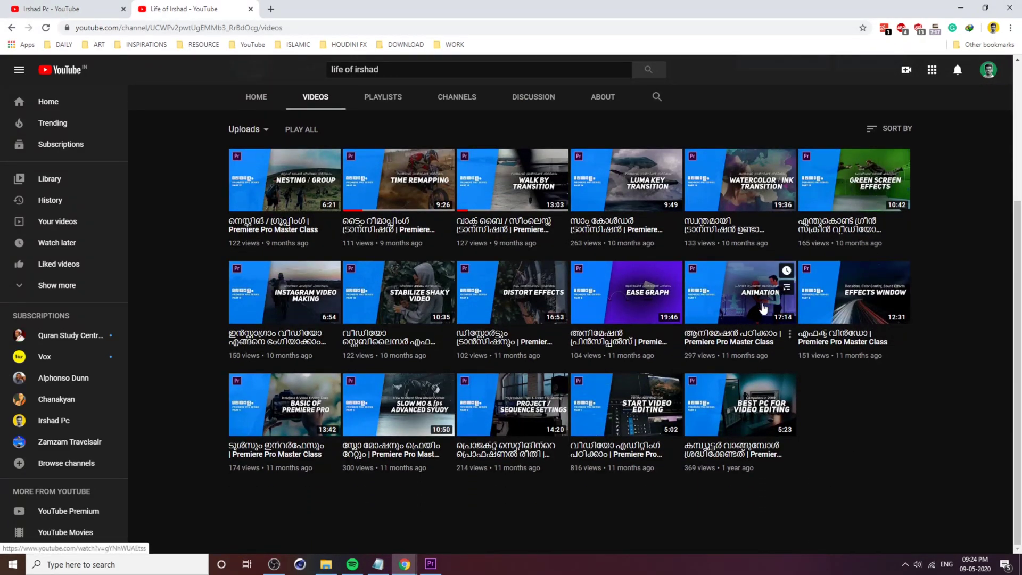
# Play the channel's "Animation" Premiere Pro Master Class video, skip ahead to about 3:26 and pause it.
pyautogui.click(736, 296)
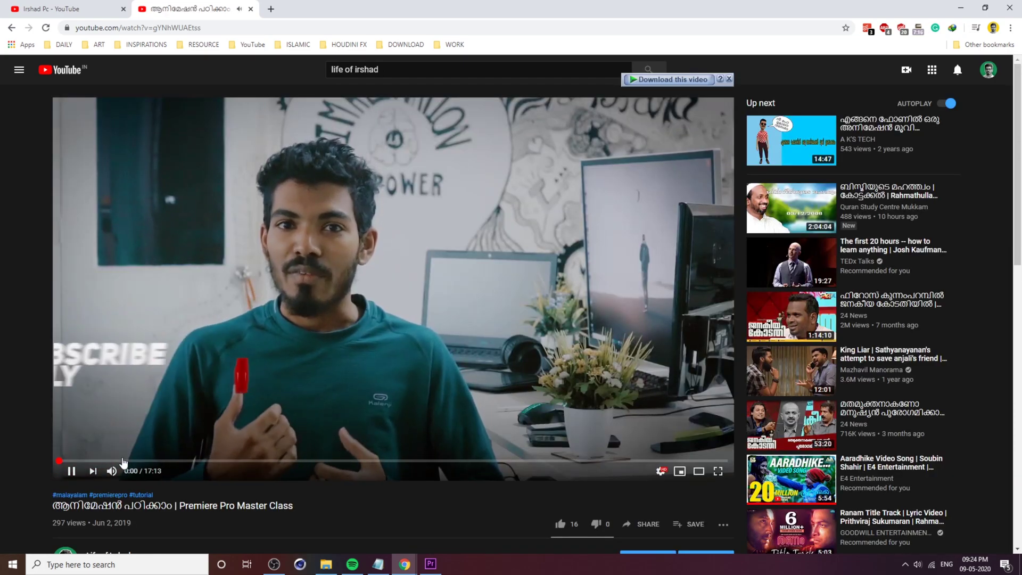
pyautogui.click(126, 461)
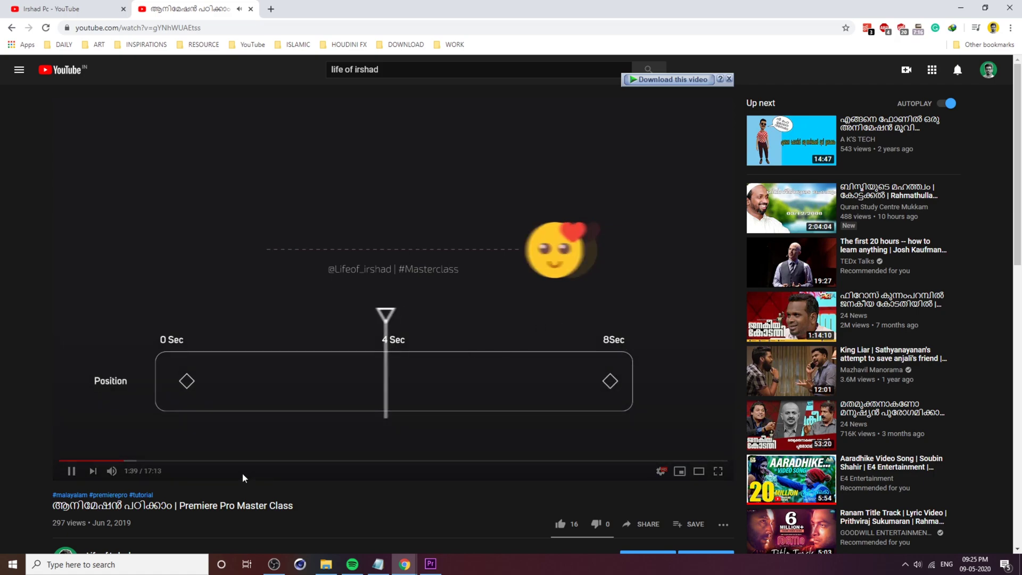
pyautogui.click(193, 462)
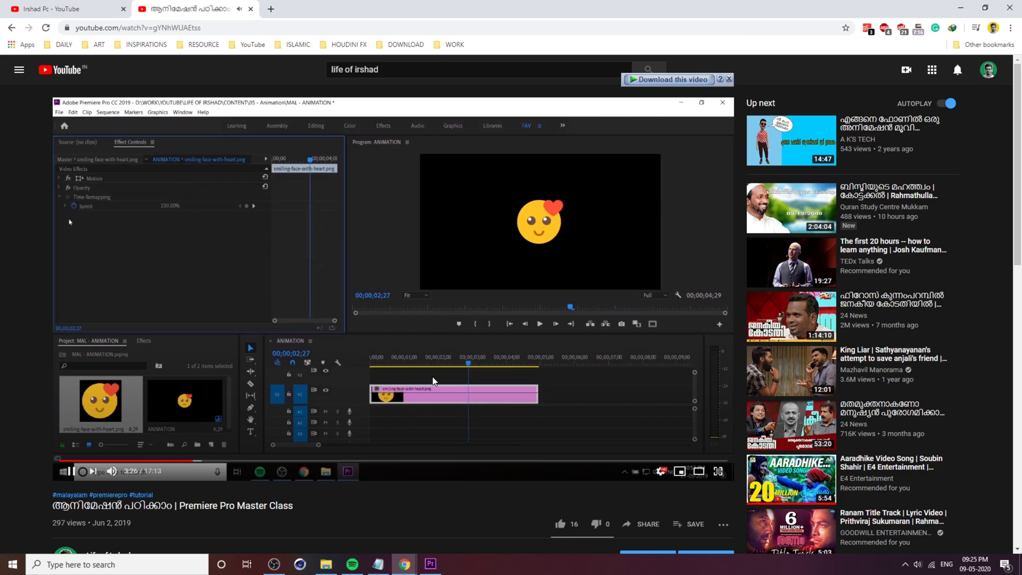
pyautogui.click(441, 294)
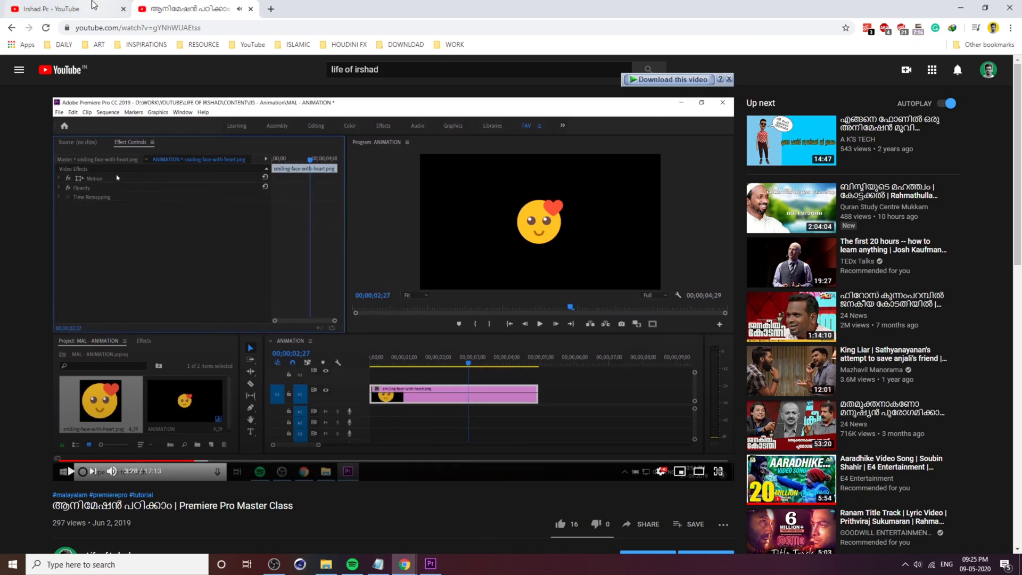
# Switch back to Premiere Pro and examine the "NEW" text's source text, appearance and transform properties in Effect Controls.
pyautogui.click(430, 564)
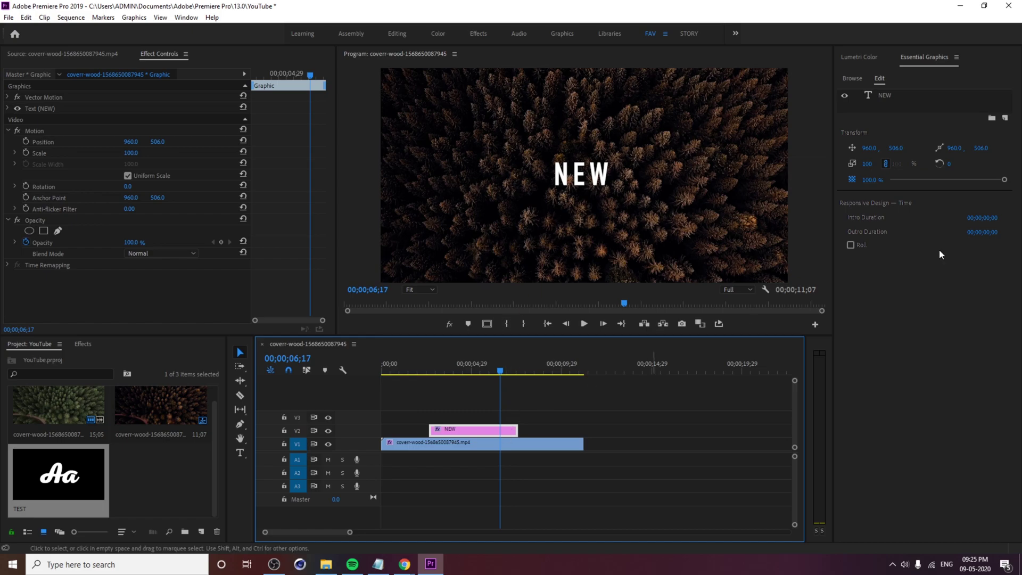
pyautogui.click(9, 131)
pyautogui.click(8, 142)
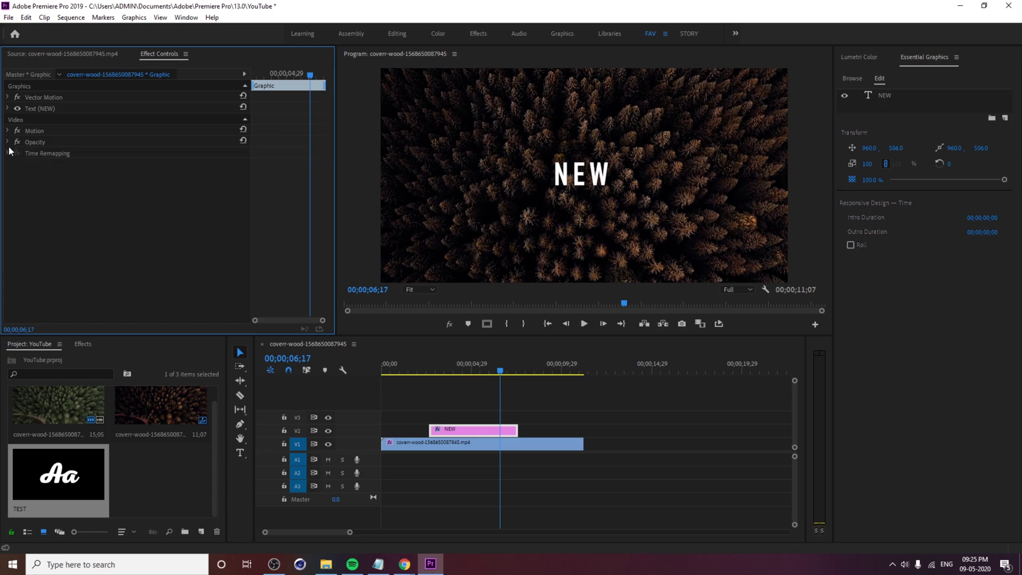
pyautogui.click(44, 109)
pyautogui.click(8, 109)
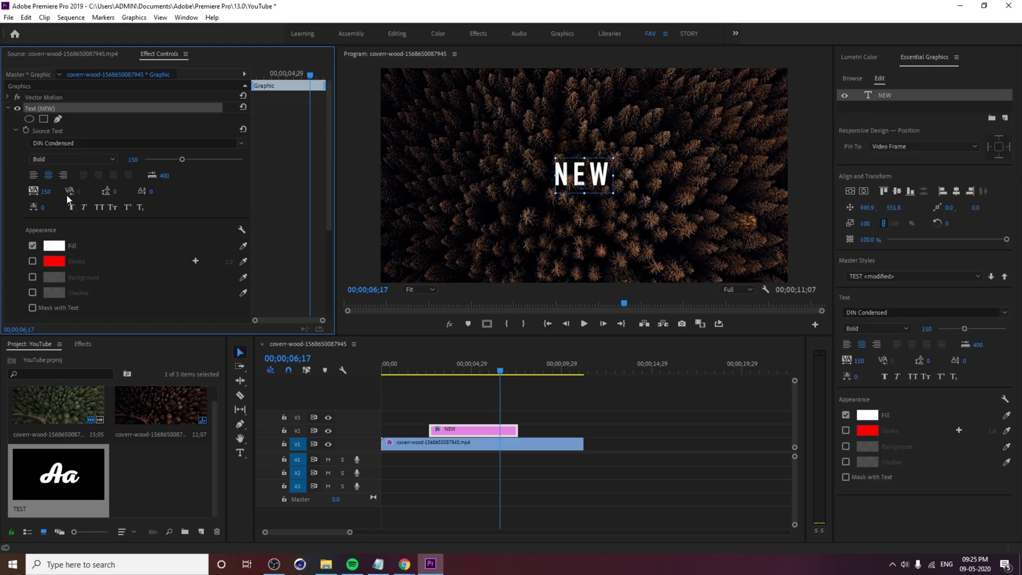
pyautogui.scroll(-5, 79, 264)
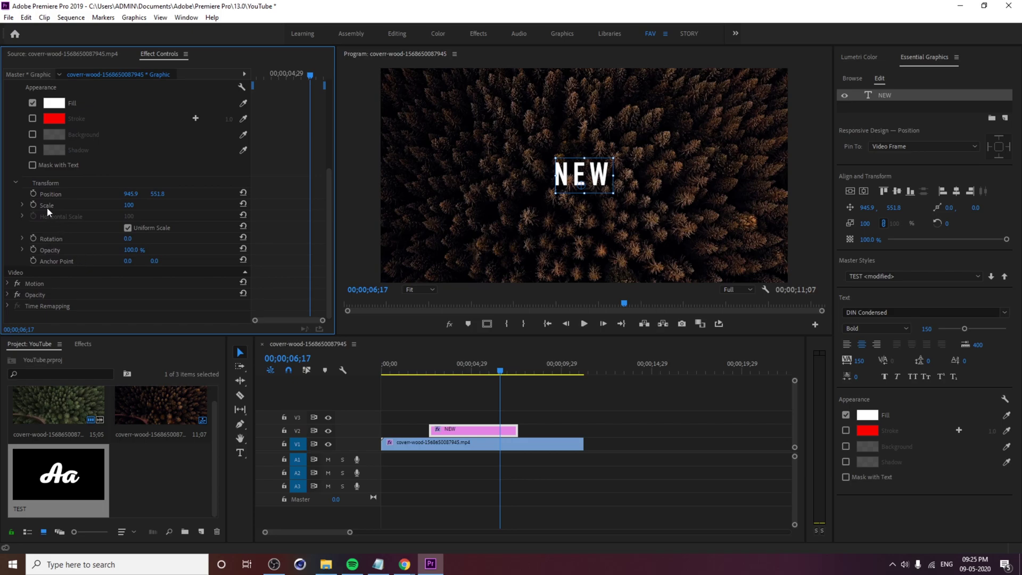
# Move the "NEW" text up to a vertical position of about 439 and place a duplicate of it below at about 655.
pyautogui.click(496, 430)
pyautogui.moveTo(605, 179); pyautogui.dragTo(606, 155)
pyautogui.rightClick(878, 96)
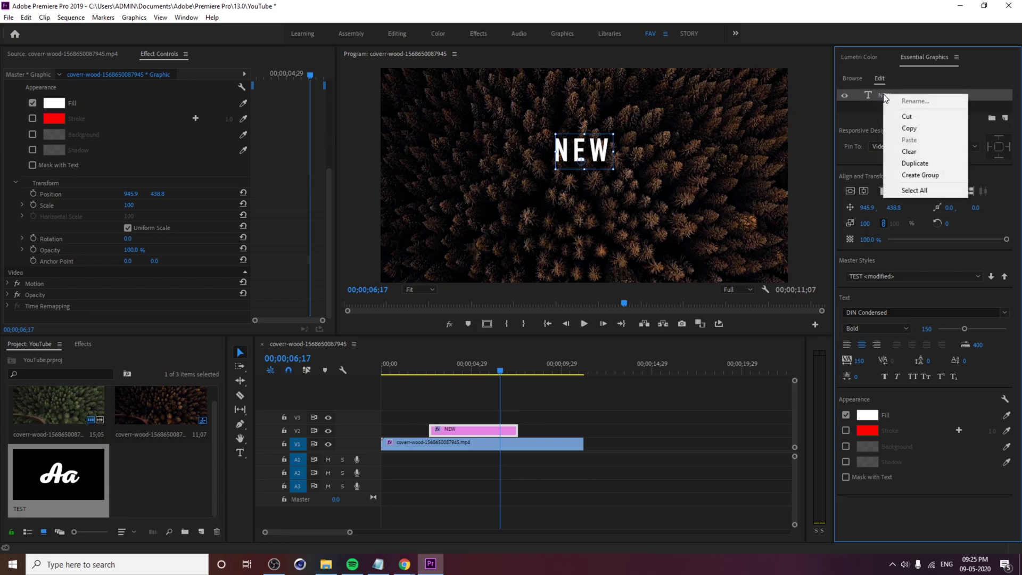
pyautogui.click(936, 165)
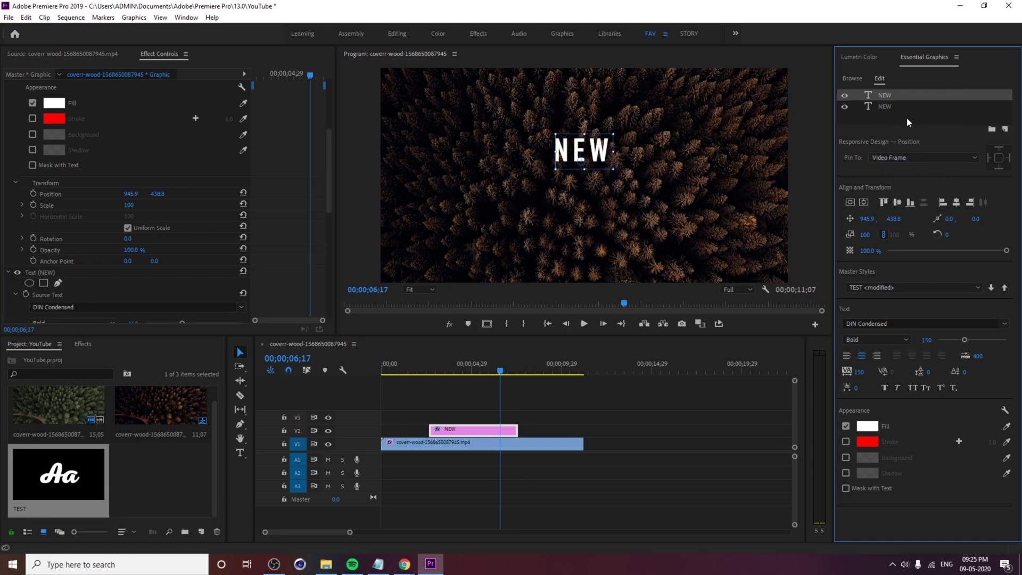
pyautogui.click(886, 95)
pyautogui.moveTo(606, 149); pyautogui.dragTo(609, 192)
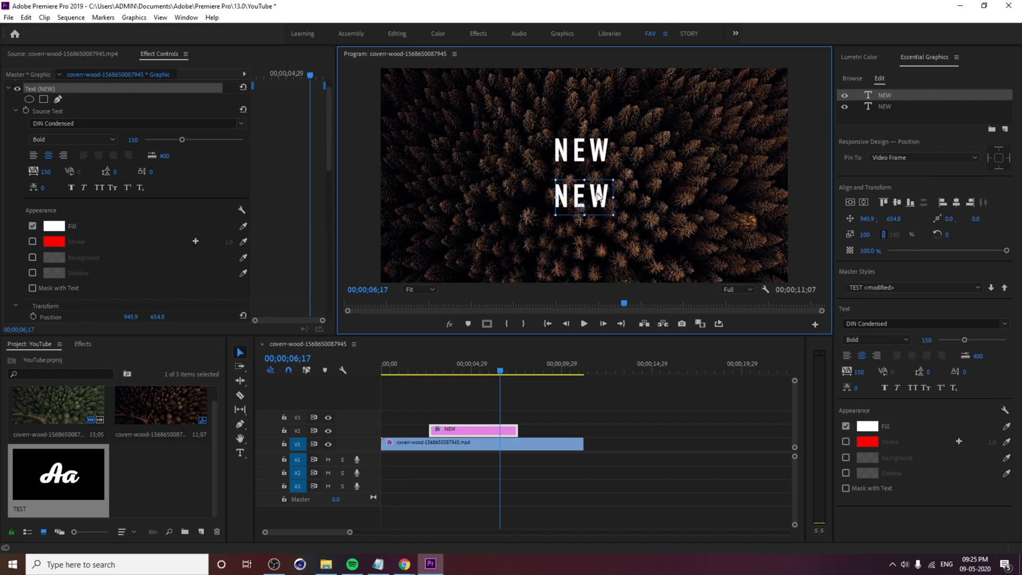
# Change the lower copy's text to "VIDEO" and order its layer beneath the "NEW" layer.
pyautogui.doubleClick(596, 192)
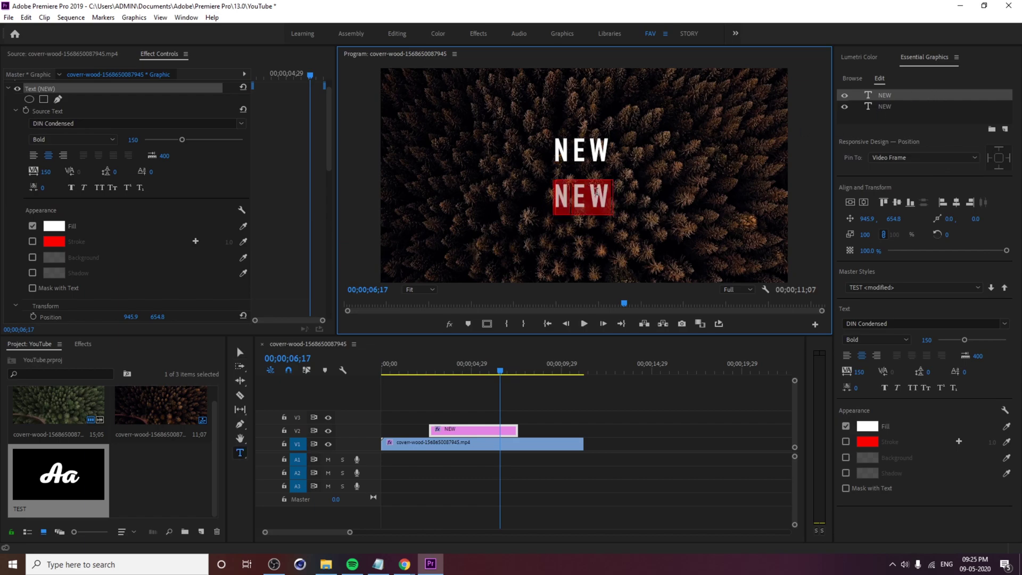
pyautogui.write('VIDEO')
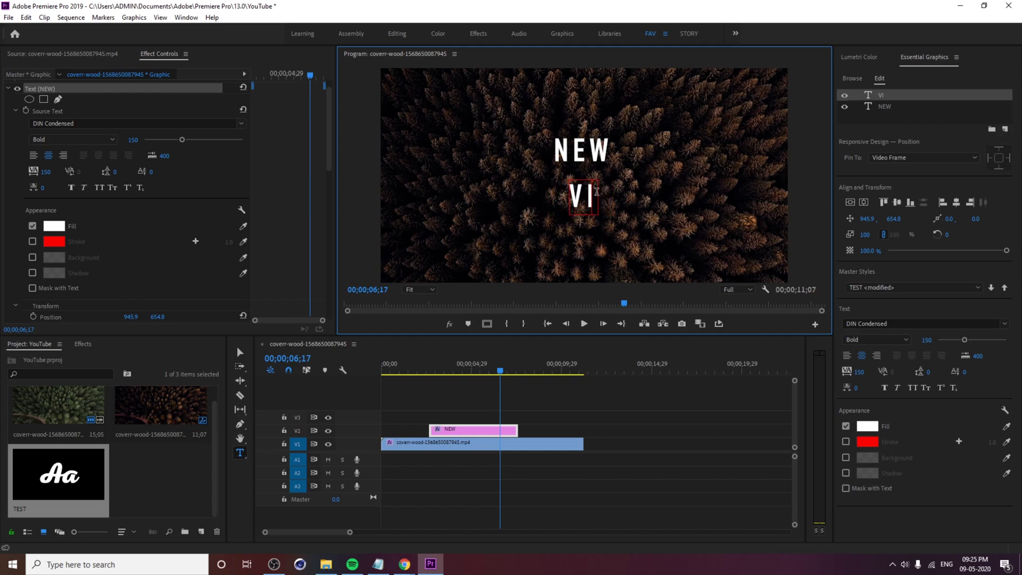
pyautogui.click(240, 352)
pyautogui.moveTo(889, 95); pyautogui.dragTo(890, 107)
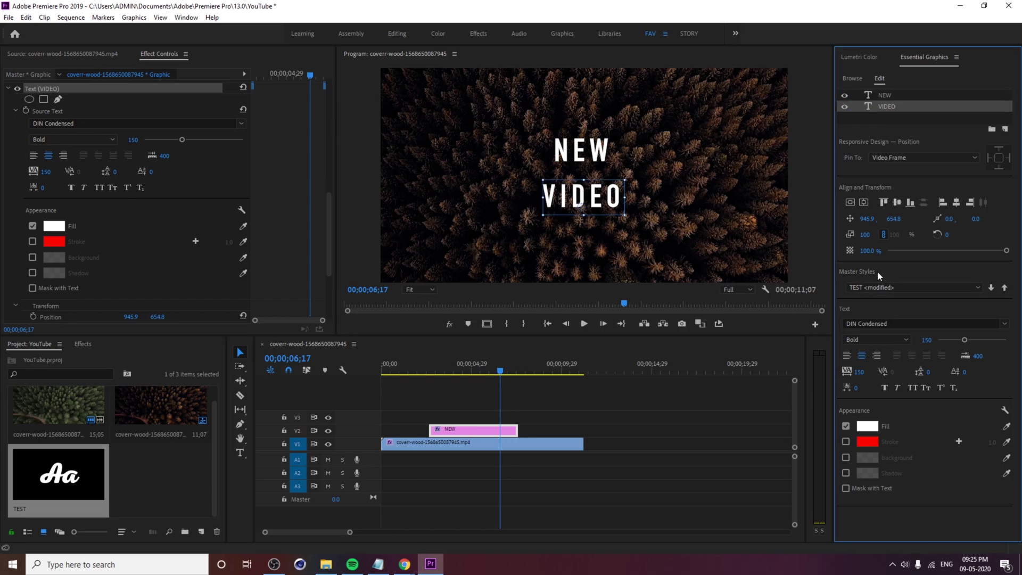
# Reset the tracking of the "VIDEO" text to 0 and raise it to about 58.
pyautogui.click(863, 372)
pyautogui.write('0')
pyautogui.press('Return')
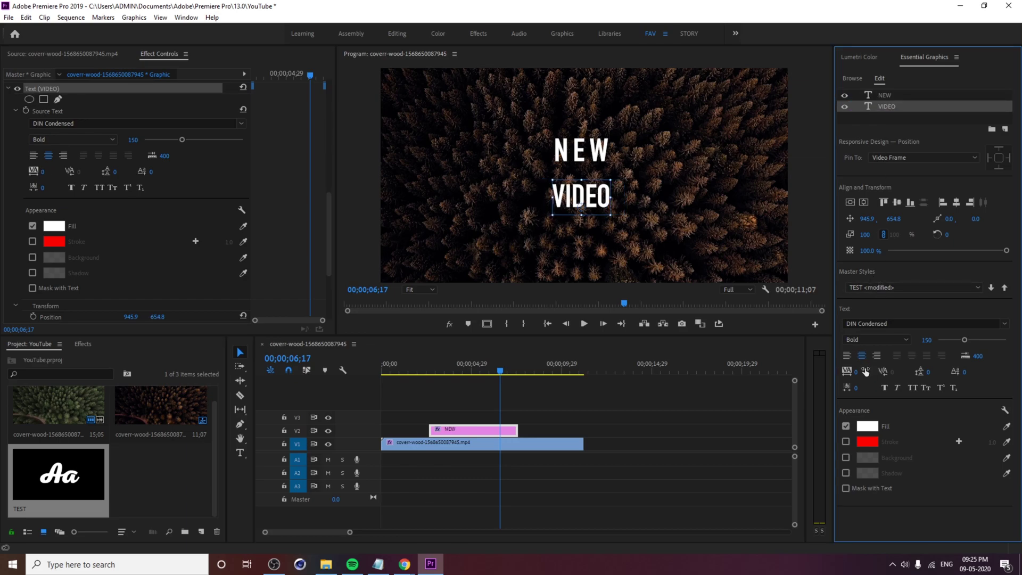
pyautogui.moveTo(865, 372); pyautogui.dragTo(895, 373)
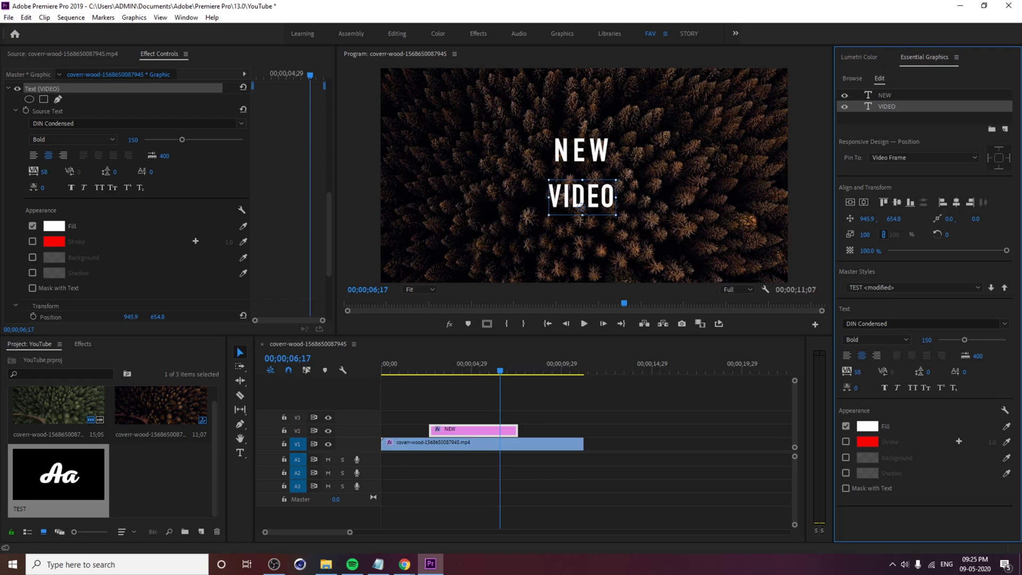
# Set the tracking of the "NEW" text to 50.
pyautogui.click(909, 95)
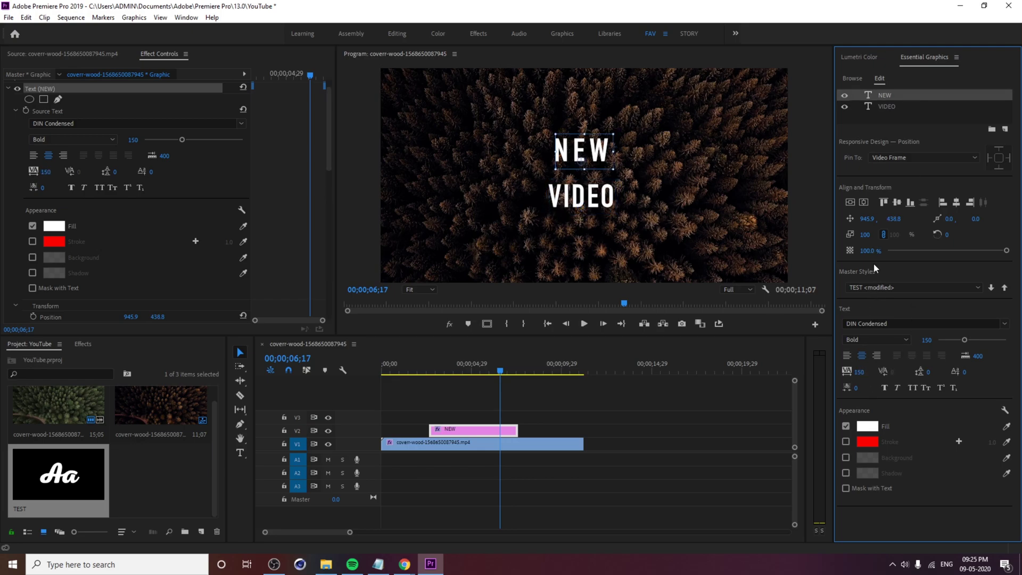
pyautogui.click(863, 371)
pyautogui.write('50')
pyautogui.press('Return')
# Set the tracking of the "VIDEO" text to 50, after trying 20.
pyautogui.click(588, 189)
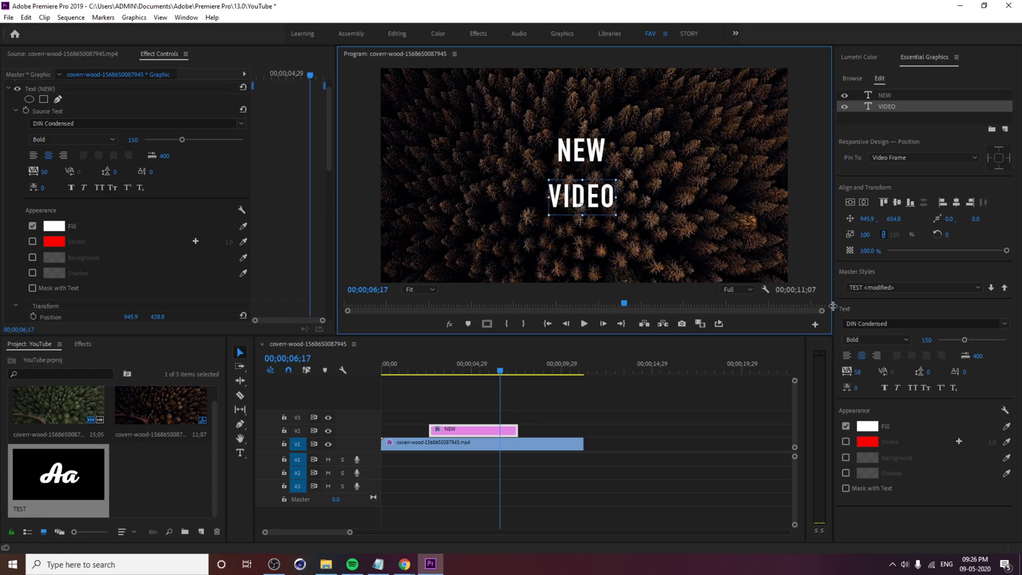
pyautogui.click(859, 373)
pyautogui.write('20')
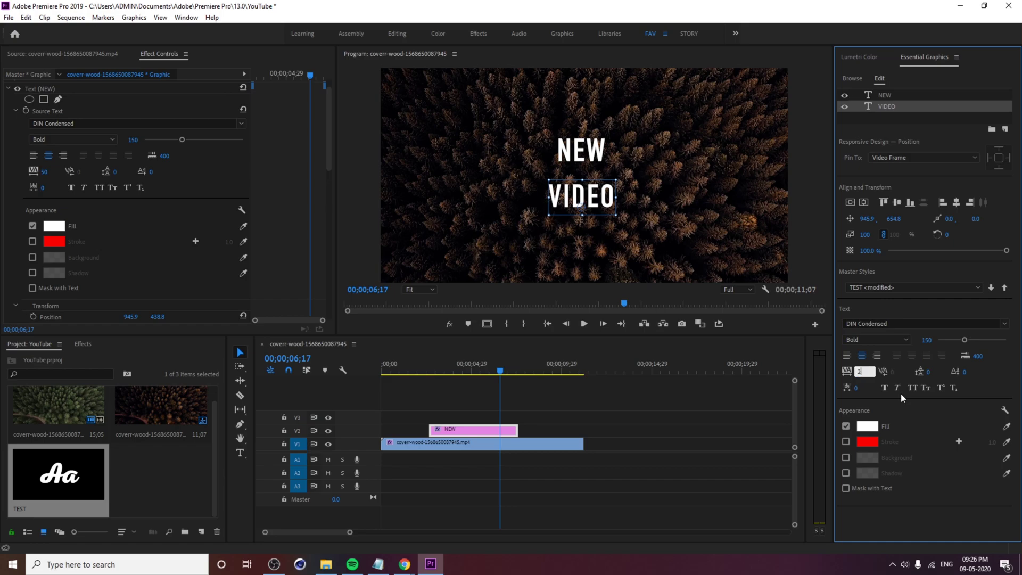
pyautogui.press('Return')
pyautogui.click(858, 371)
pyautogui.write('50')
pyautogui.press('Return')
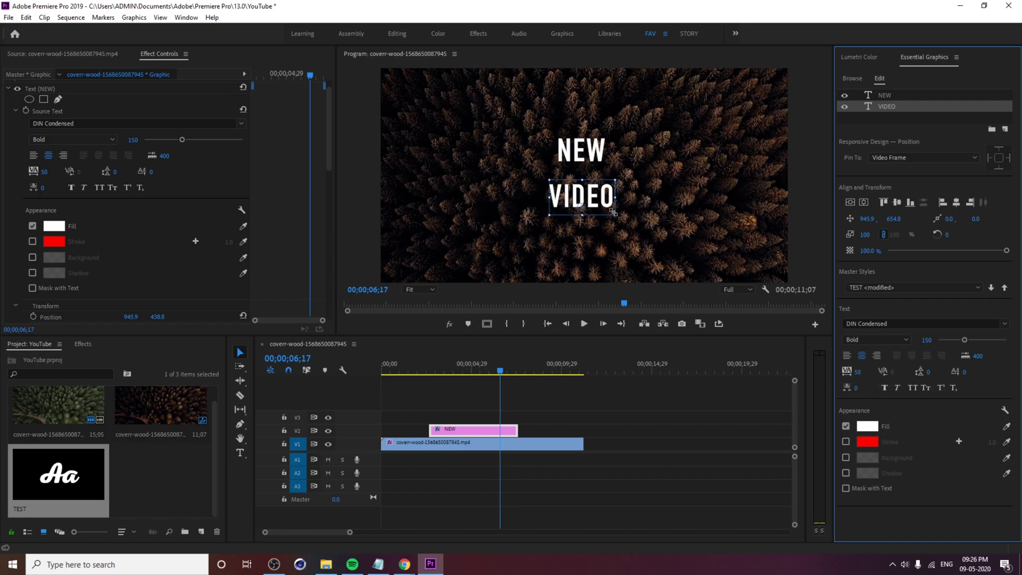
# Spread the two lines apart, moving "NEW" up to a vertical position of about 421 and "VIDEO" down to about 737.
pyautogui.moveTo(604, 197); pyautogui.dragTo(604, 211)
pyautogui.click(588, 162)
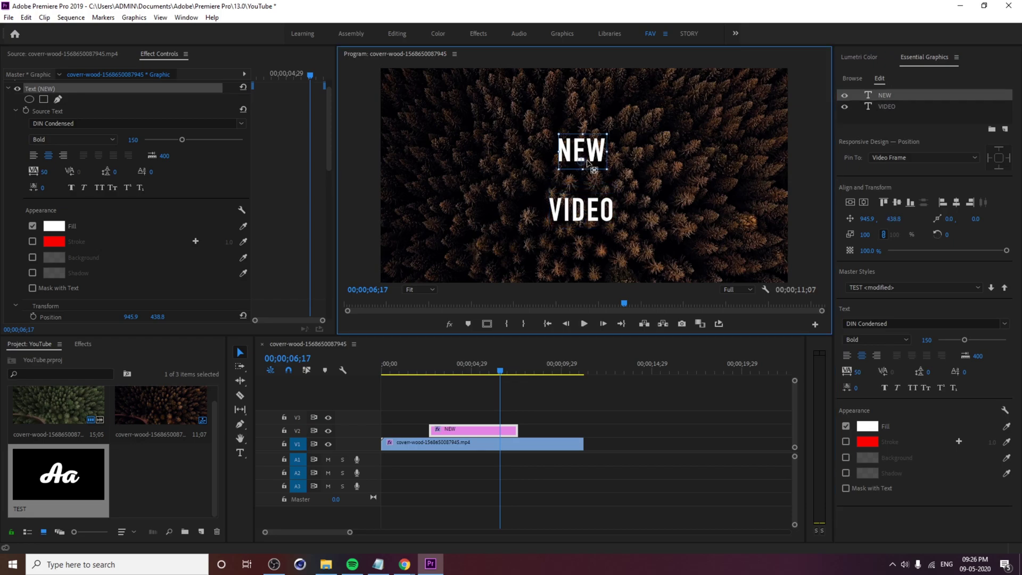
pyautogui.moveTo(591, 154); pyautogui.dragTo(591, 151)
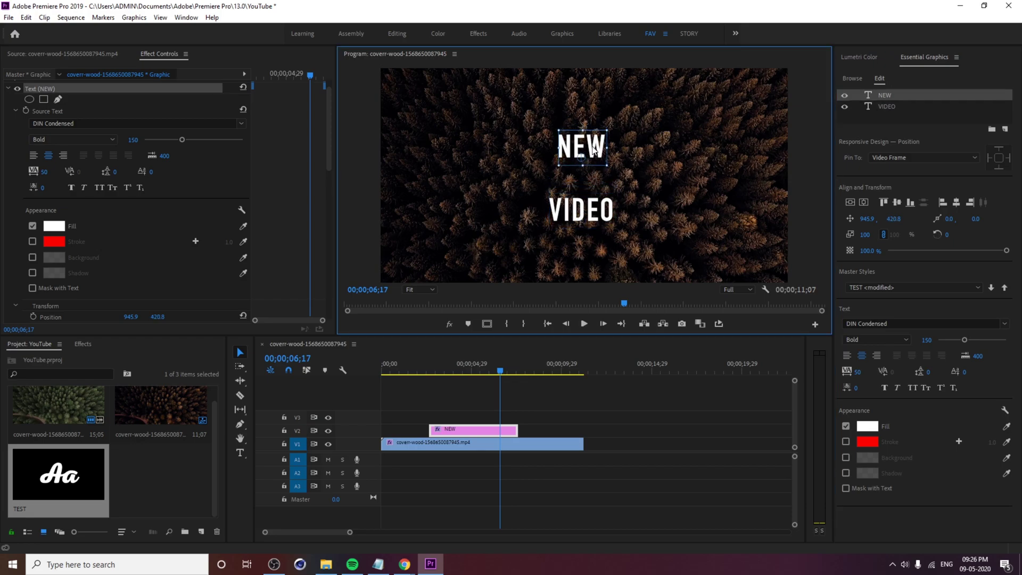
pyautogui.click(595, 208)
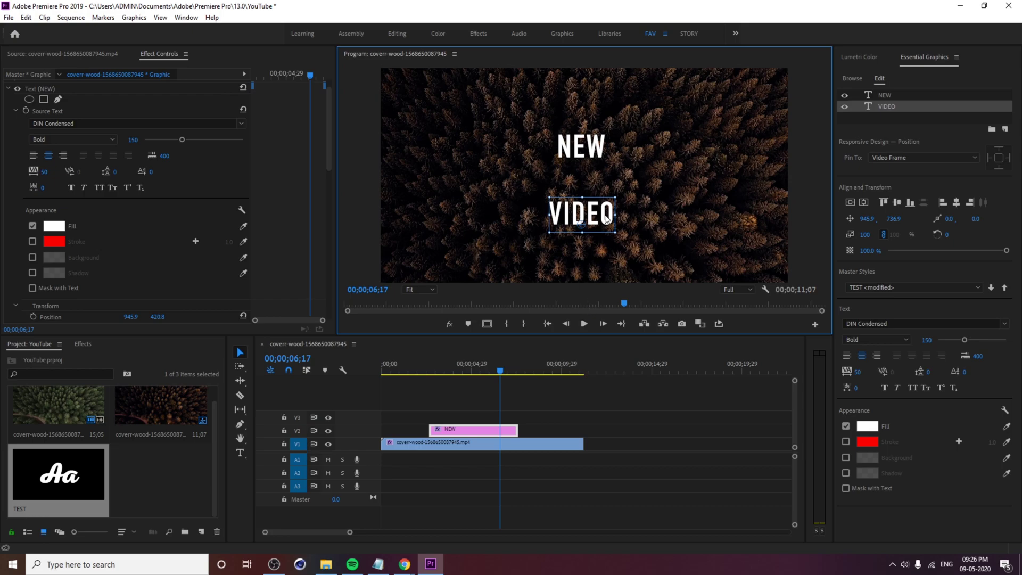
# Duplicate the "NEW" text layer and place the copy between the two lines at a vertical position of about 574.
pyautogui.click(581, 154)
pyautogui.rightClick(887, 97)
pyautogui.click(906, 163)
pyautogui.moveTo(577, 148); pyautogui.dragTo(576, 180)
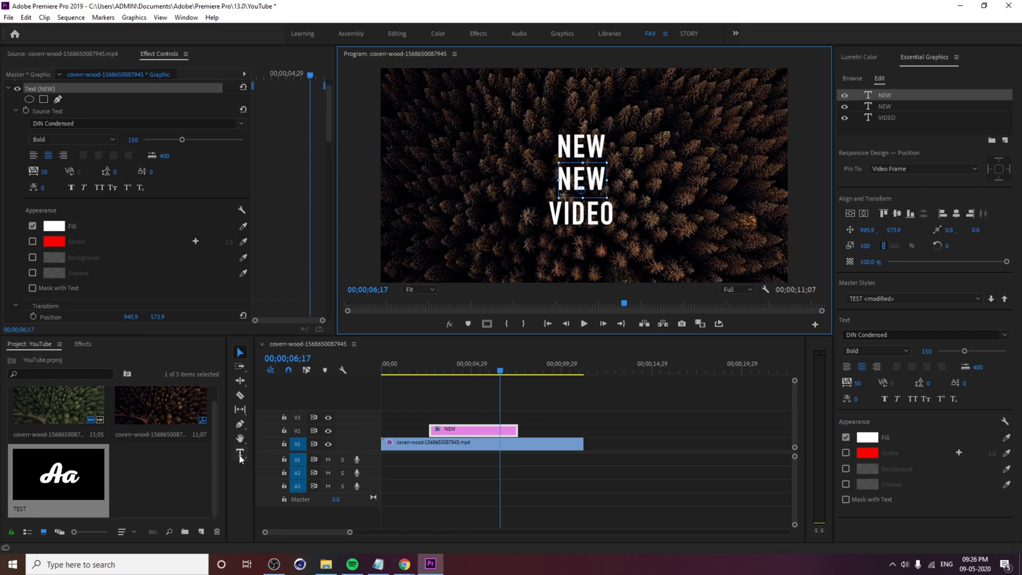
# Replace the text of the middle "NEW" layer with "YouTube".
pyautogui.doubleClick(578, 178)
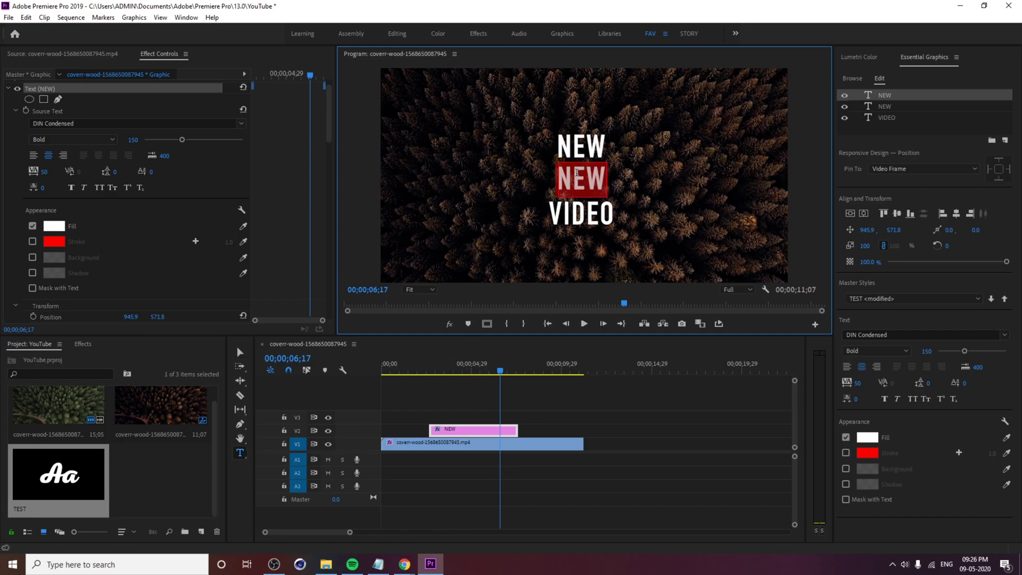
pyautogui.write('Y')
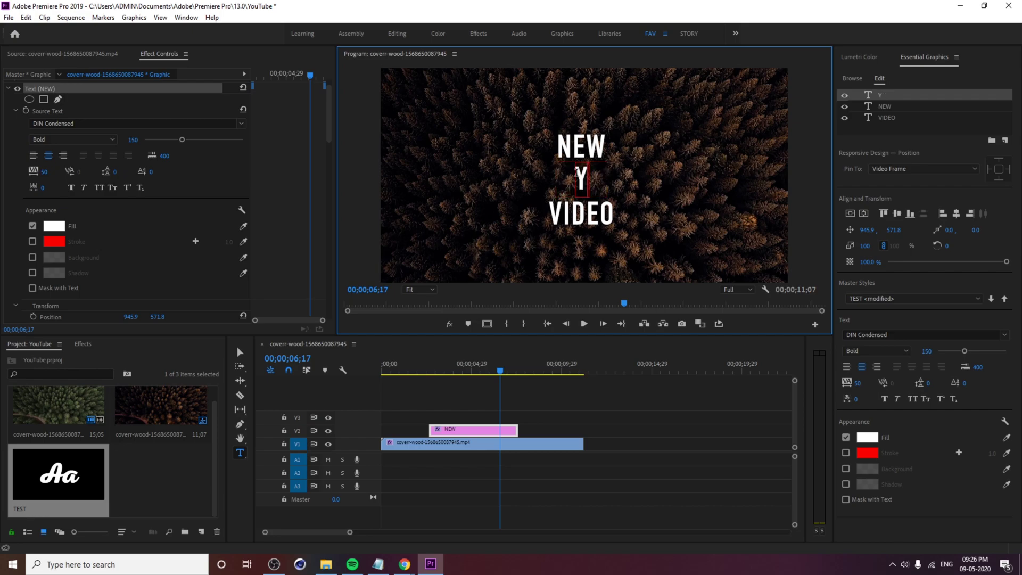
pyautogui.write('ouTube')
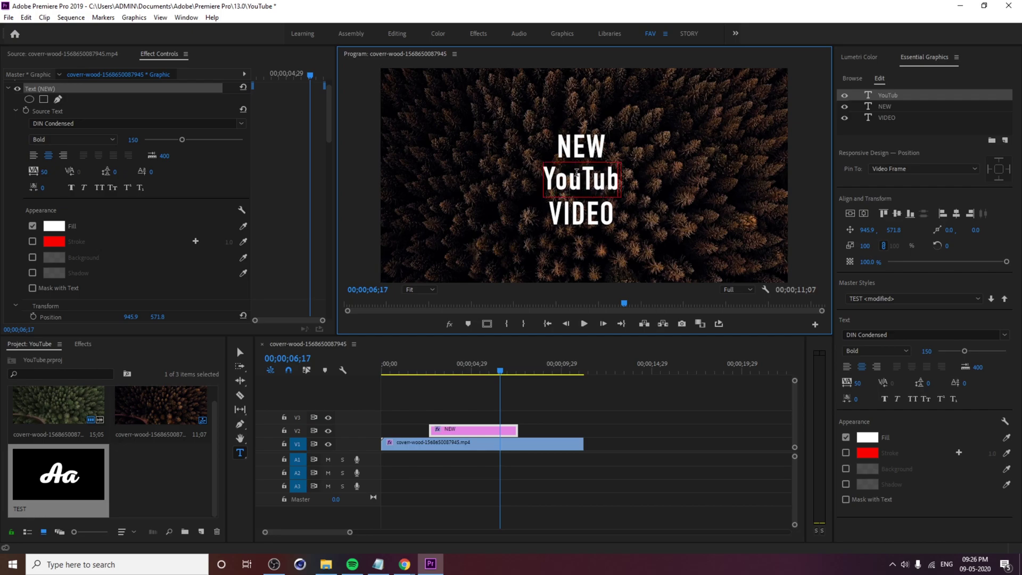
pyautogui.click(240, 353)
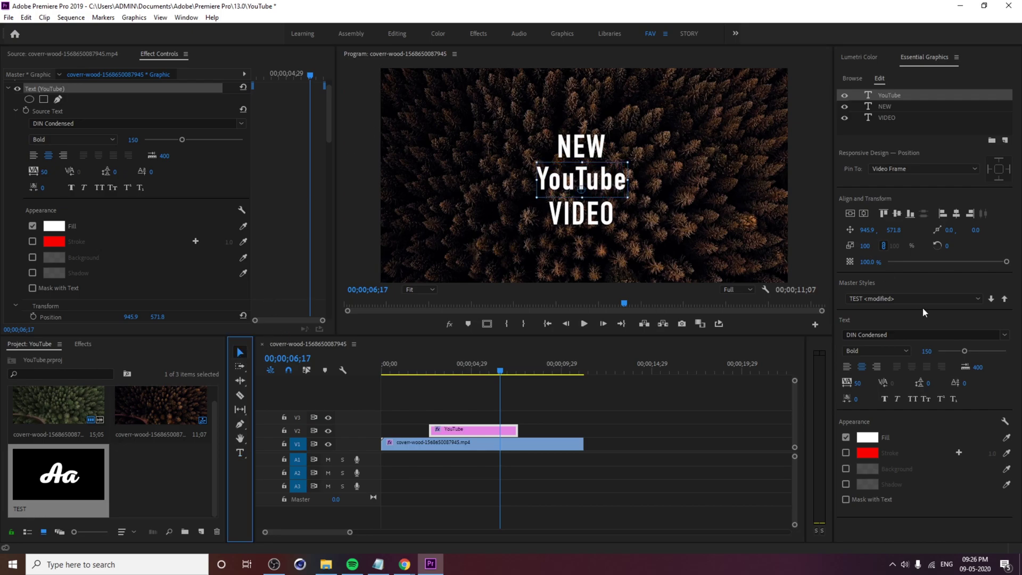
# Give the "YouTube" text a red fill and shrink it to a scale of about 58.
pyautogui.click(1007, 437)
pyautogui.click(874, 453)
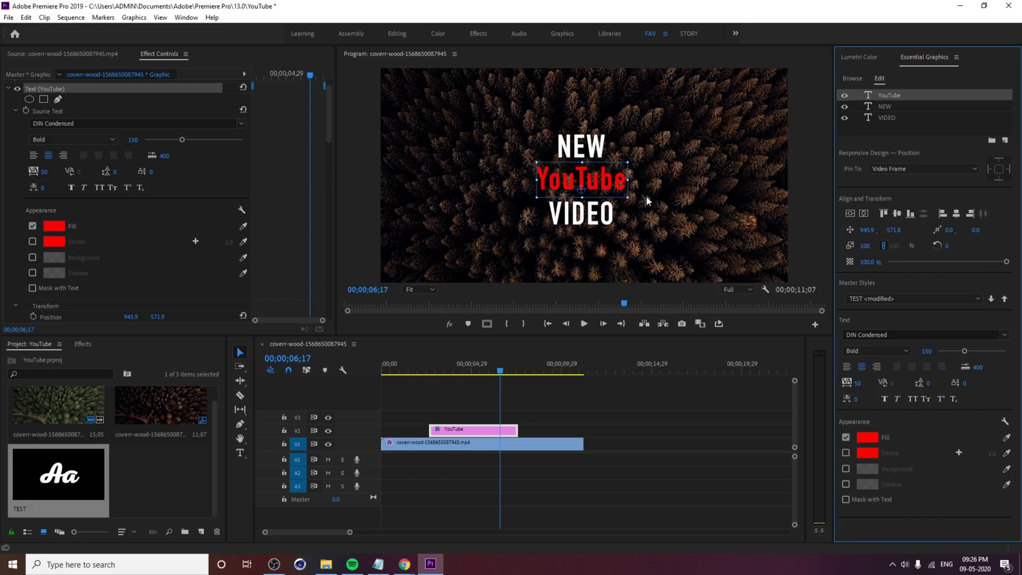
pyautogui.moveTo(628, 199); pyautogui.dragTo(605, 219)
# Move "NEW" down to a vertical position of about 481 and set its tracking to 375.
pyautogui.click(582, 156)
pyautogui.moveTo(595, 155); pyautogui.dragTo(595, 167)
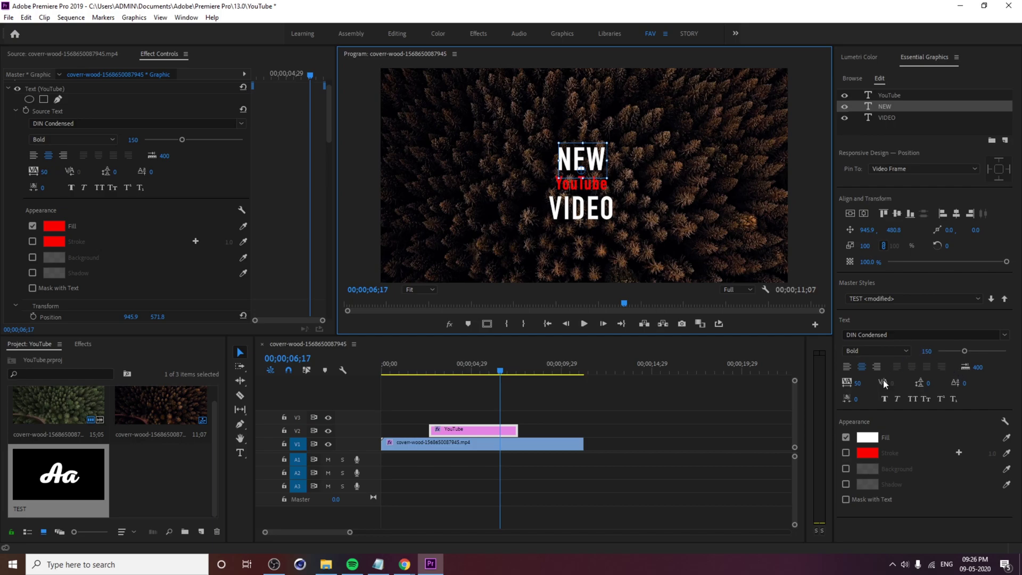
pyautogui.moveTo(859, 384); pyautogui.dragTo(1004, 384)
# Tighten the three lines, moving "NEW" to about 957, 451, "YouTube" to about 958, 533 and "VIDEO" up to a vertical position of about 659.
pyautogui.click(645, 272)
pyautogui.moveTo(582, 184); pyautogui.dragTo(613, 155)
pyautogui.moveTo(586, 209); pyautogui.dragTo(585, 198)
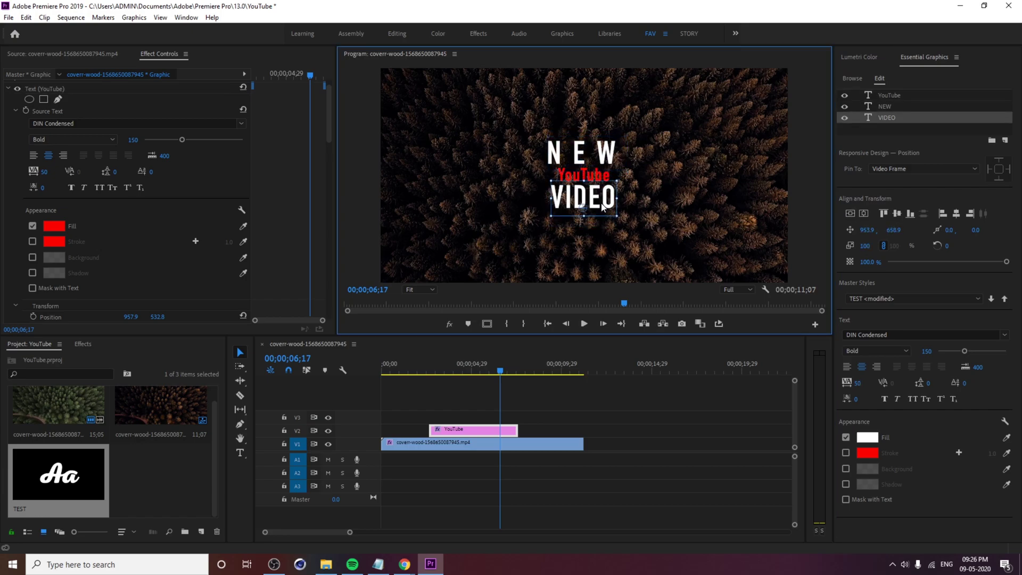
pyautogui.click(843, 220)
pyautogui.moveTo(599, 153); pyautogui.dragTo(607, 155)
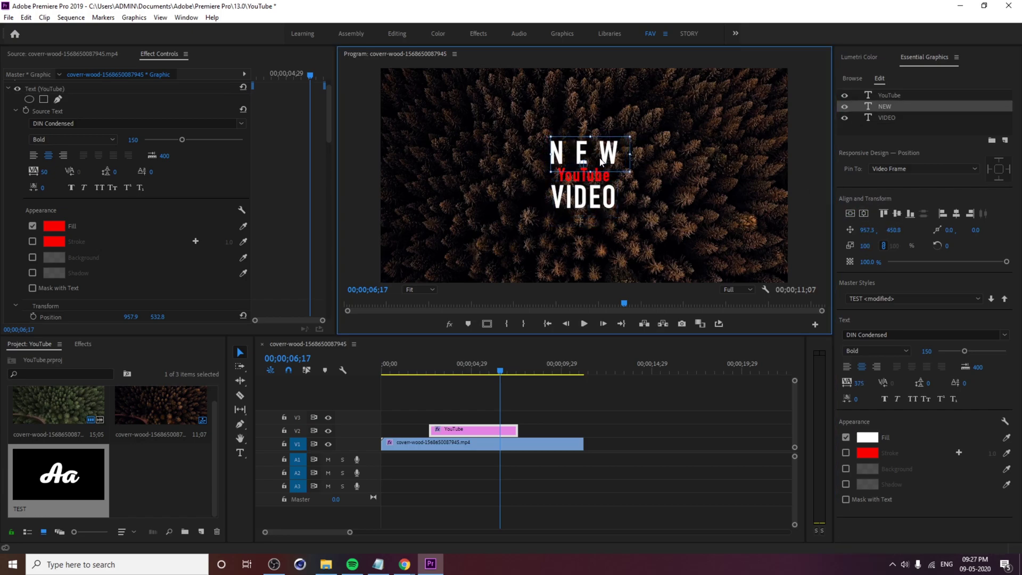
pyautogui.keyDown('shift'); pyautogui.click(606, 156); pyautogui.keyUp('shift')
pyautogui.click(647, 175)
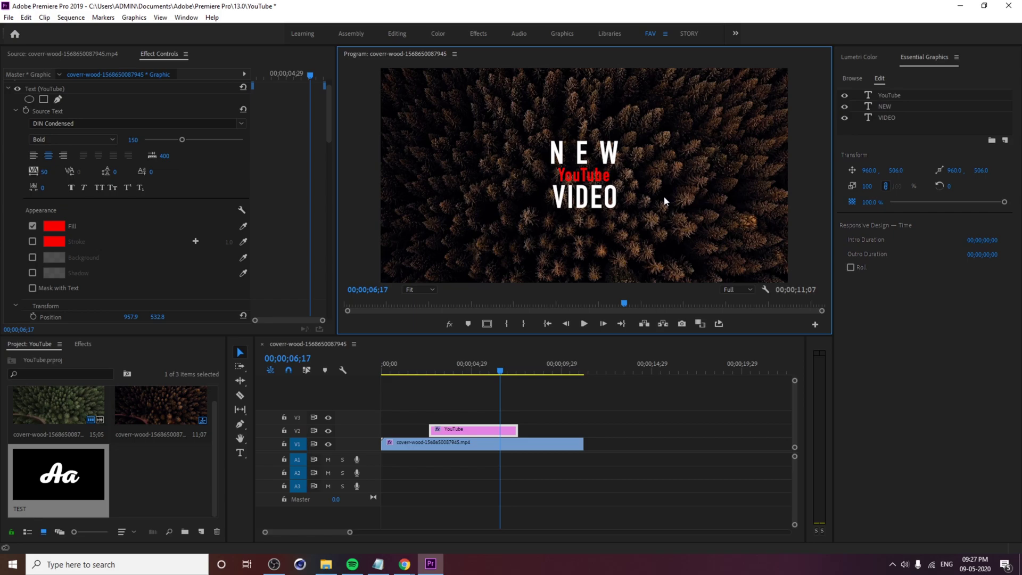
# Even out the line spacing against the safe margins, with "NEW" at about 957, 424, "YouTube" at 953, 521 and "VIDEO" at 958, 663.
pyautogui.click(585, 164)
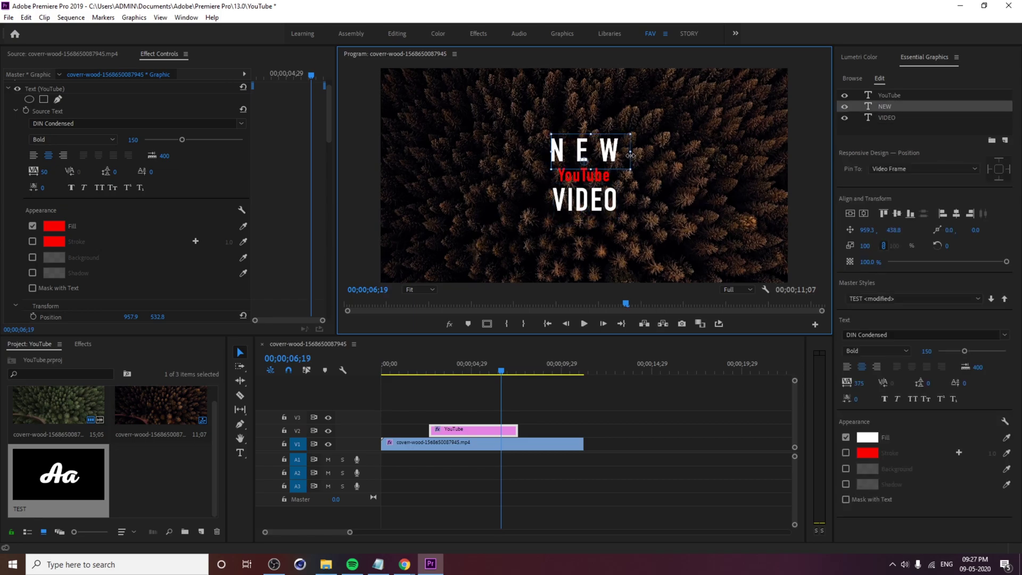
pyautogui.click(595, 184)
pyautogui.click(595, 184)
pyautogui.click(658, 234)
pyautogui.hotkey('ctrl', 'a')
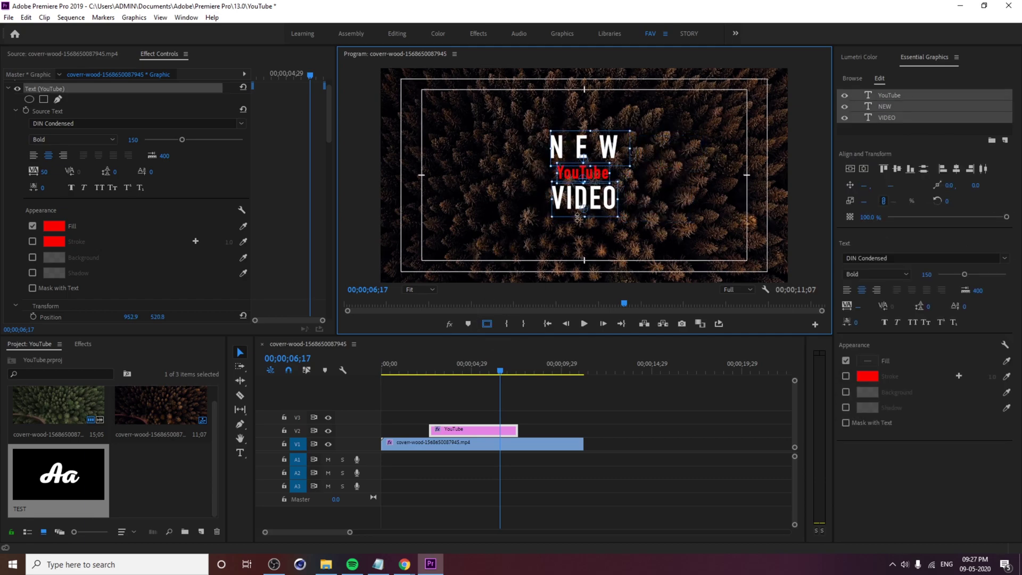
# Move the playhead to 00;00;05;06 and select the title graphic to show its layer properties.
pyautogui.click(665, 417)
pyautogui.click(393, 371)
pyautogui.moveTo(396, 379); pyautogui.dragTo(475, 430)
pyautogui.click(475, 430)
pyautogui.scroll(-5, 113, 249)
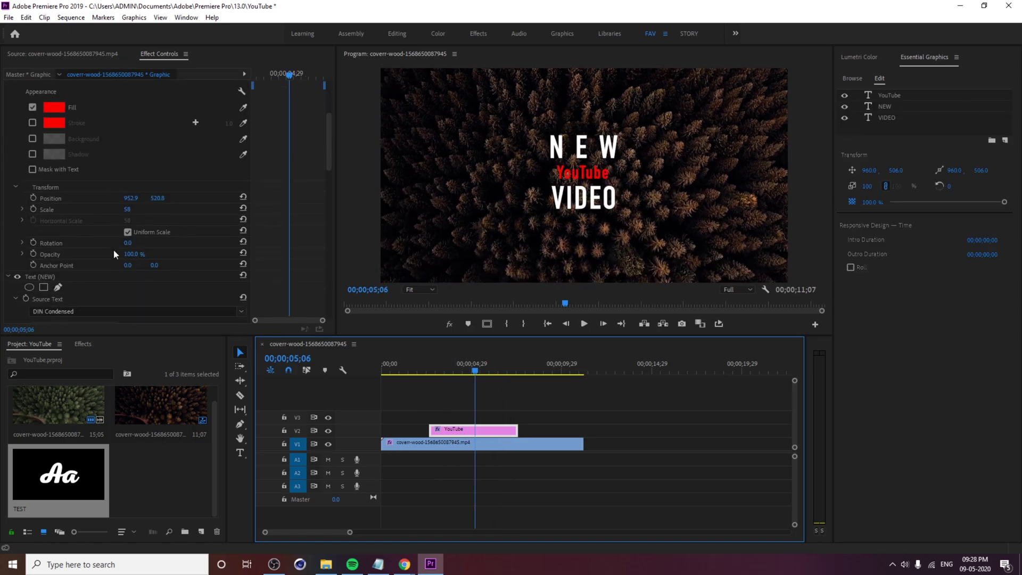
pyautogui.scroll(4, 89, 250)
pyautogui.scroll(3, 88, 243)
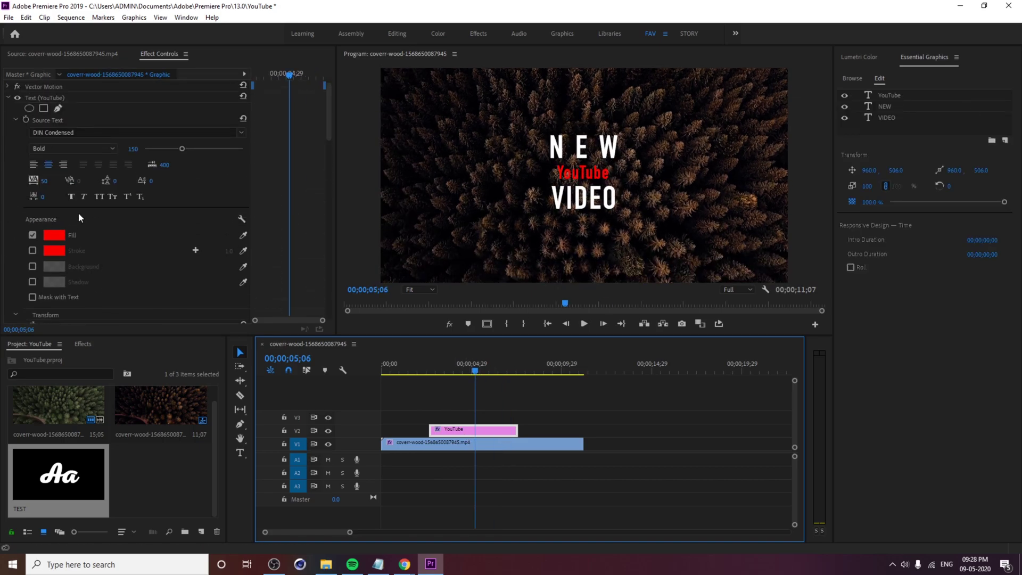
# Try shifting the "YouTube" text horizontally through its position value and undo the move.
pyautogui.scroll(-3, 126, 295)
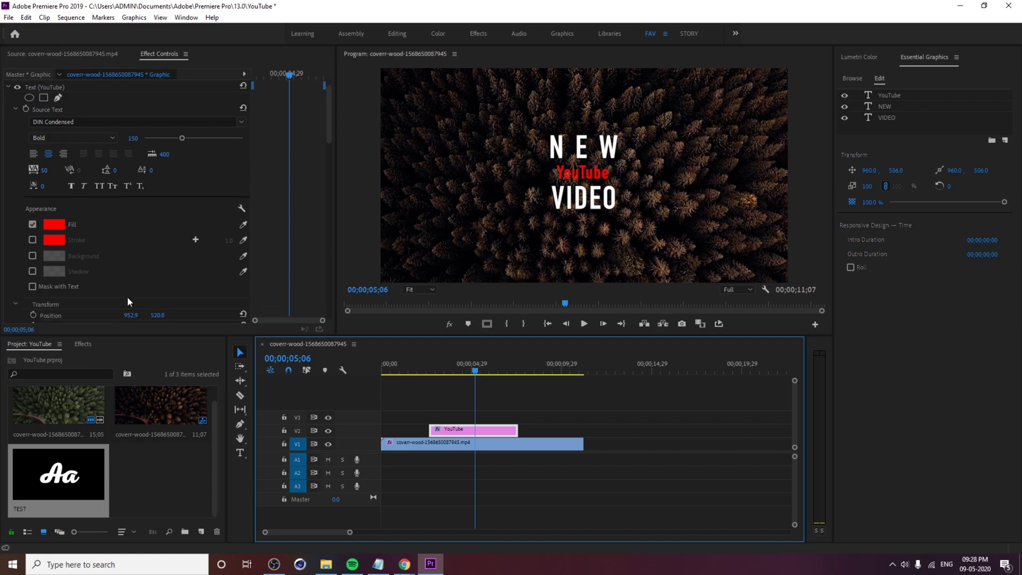
pyautogui.moveTo(135, 260); pyautogui.dragTo(136, 263)
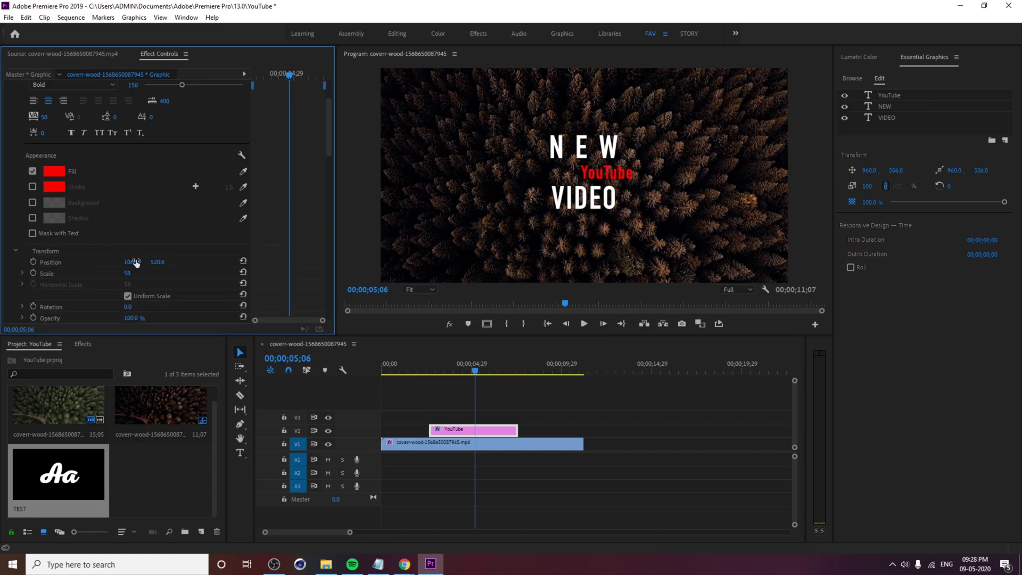
pyautogui.hotkey('ctrl', 'z')
# Collapse the source text settings of the "YouTube", "NEW" and "VIDEO" layers so only their transform properties are listed.
pyautogui.scroll(3, 94, 270)
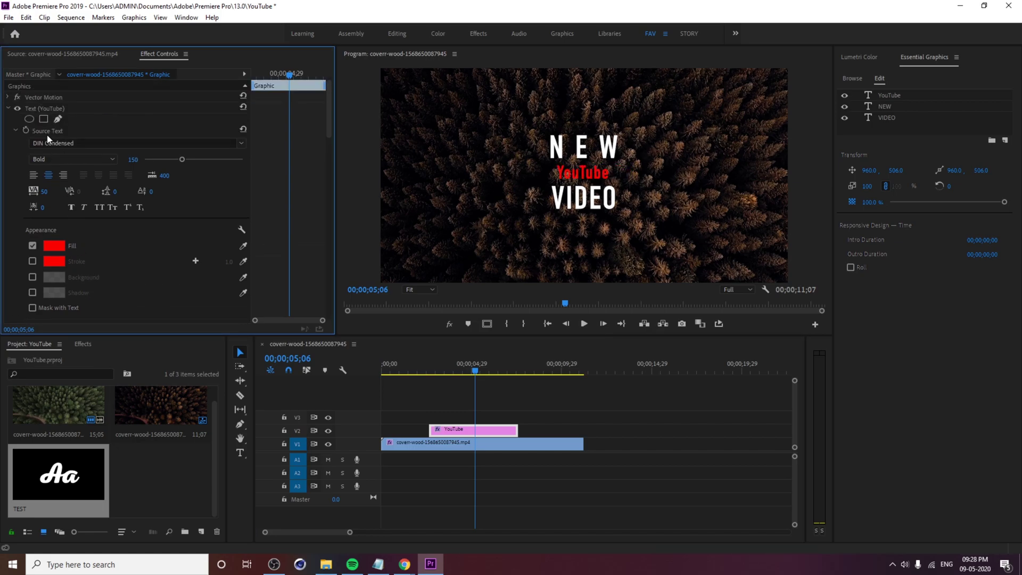
pyautogui.click(15, 130)
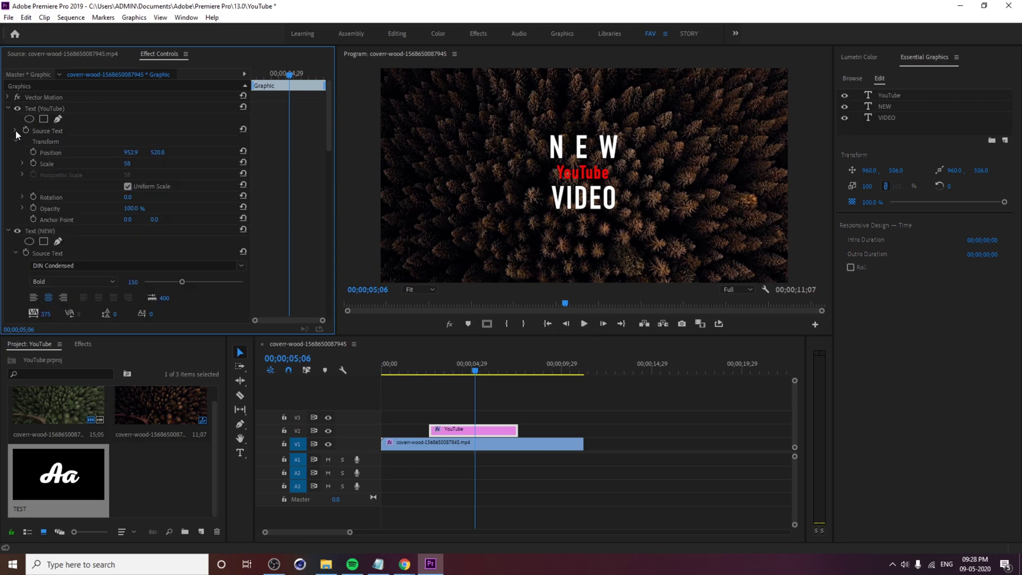
pyautogui.click(17, 251)
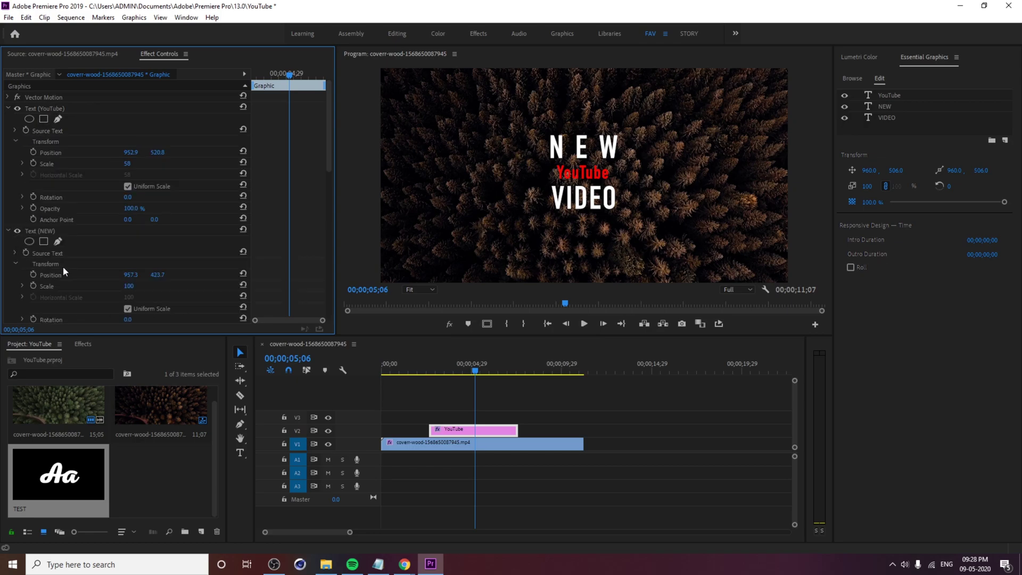
pyautogui.scroll(-2, 37, 260)
pyautogui.scroll(2, 36, 259)
pyautogui.click(43, 231)
pyautogui.scroll(-3, 50, 248)
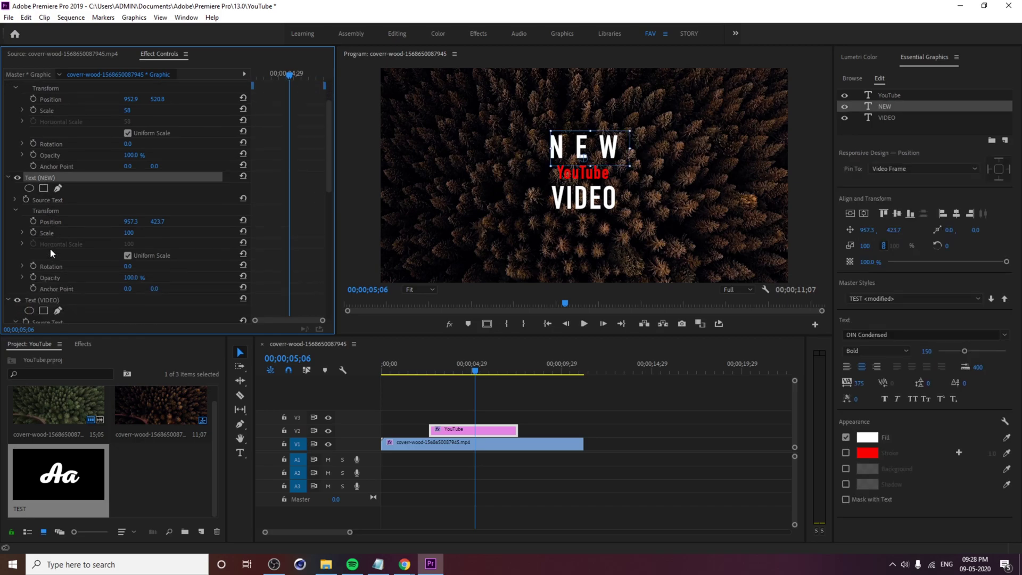
pyautogui.click(12, 279)
pyautogui.click(16, 278)
pyautogui.scroll(-1, 64, 265)
pyautogui.scroll(-1, 115, 259)
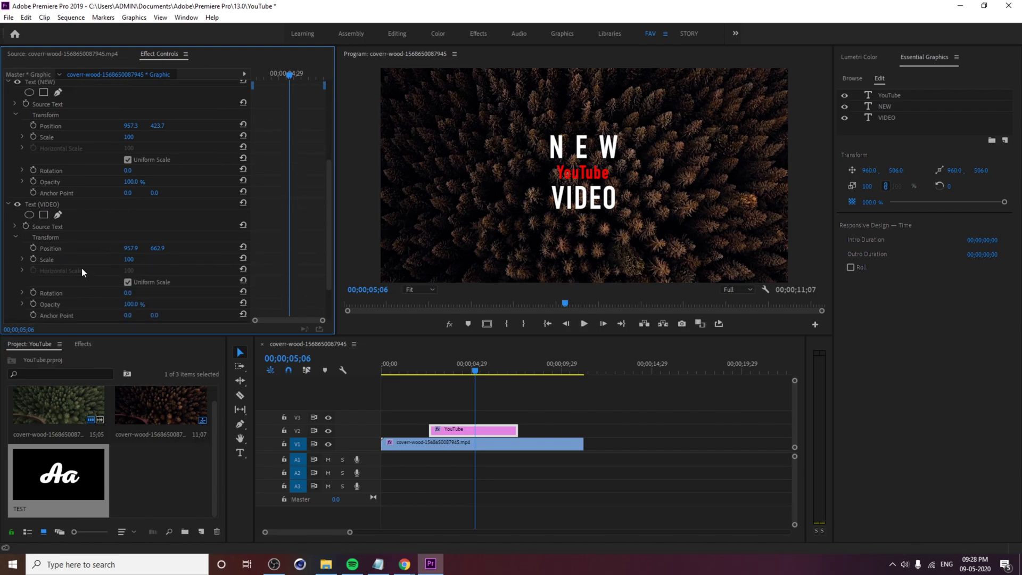
# Enable position and scale keyframes at 00;00;05;06 for the "VIDEO", "NEW" and "YouTube" texts.
pyautogui.click(33, 248)
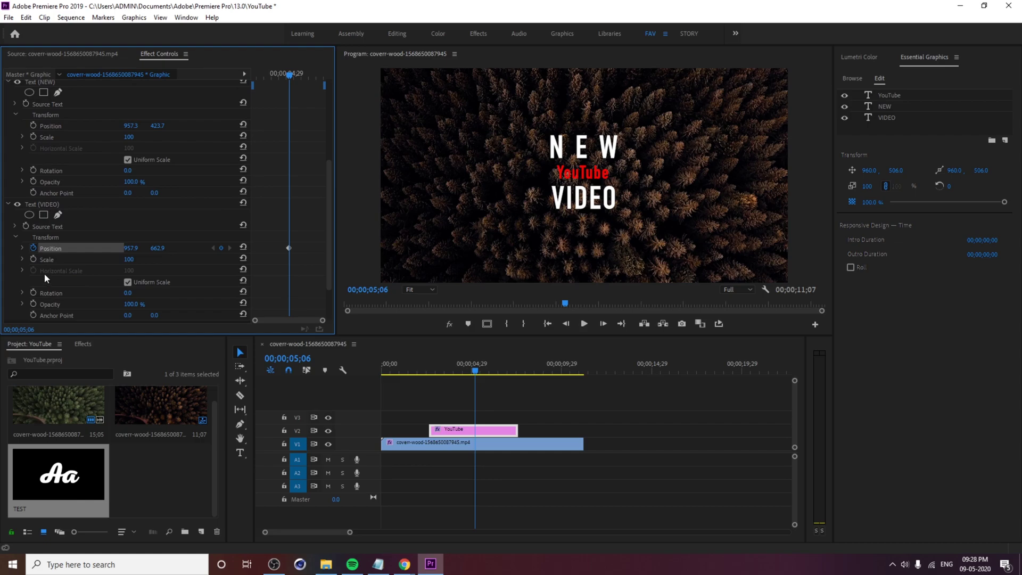
pyautogui.click(36, 258)
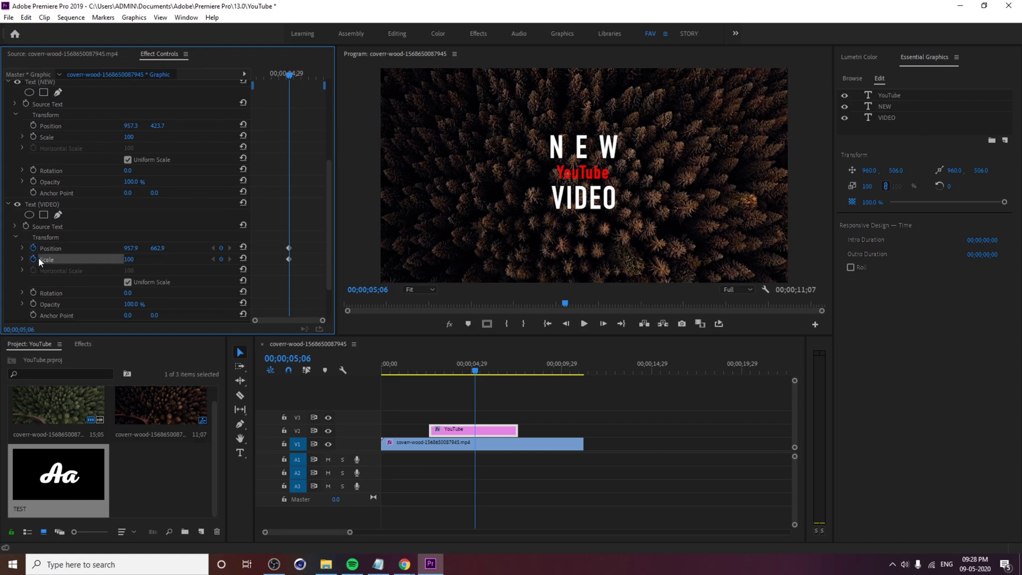
pyautogui.scroll(3, 72, 290)
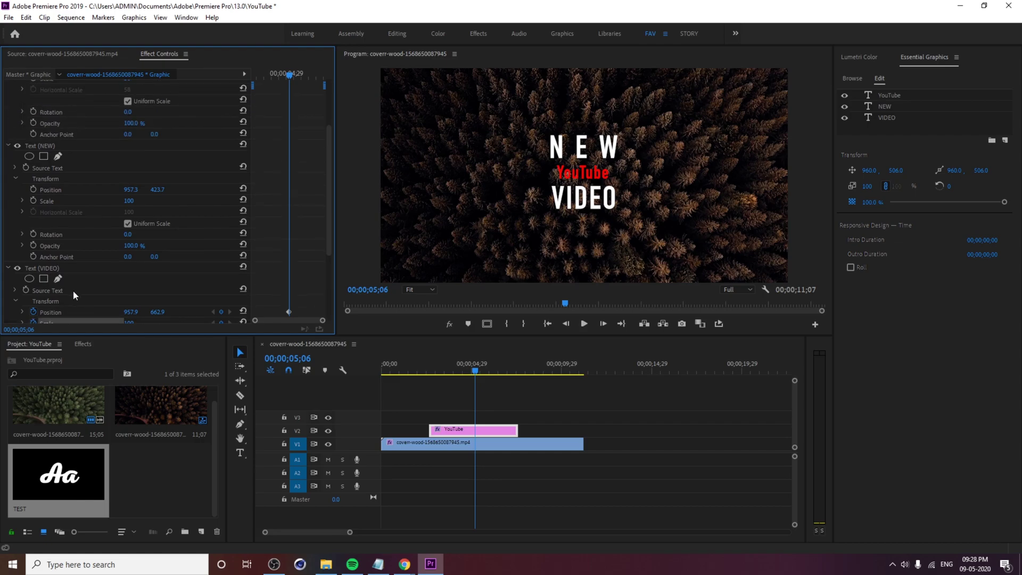
pyautogui.click(33, 190)
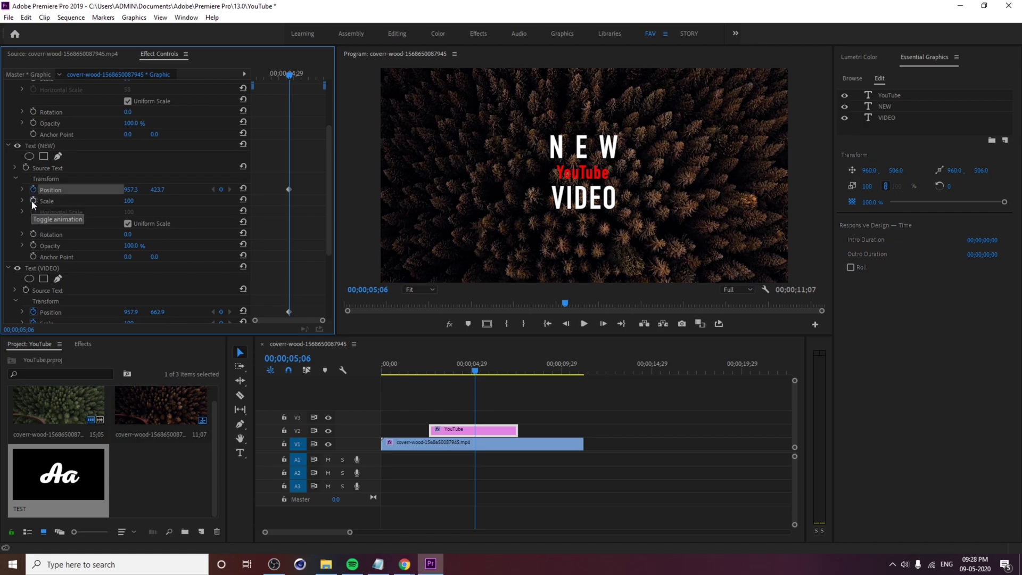
pyautogui.click(32, 201)
pyautogui.scroll(2, 85, 223)
pyautogui.scroll(2, 85, 223)
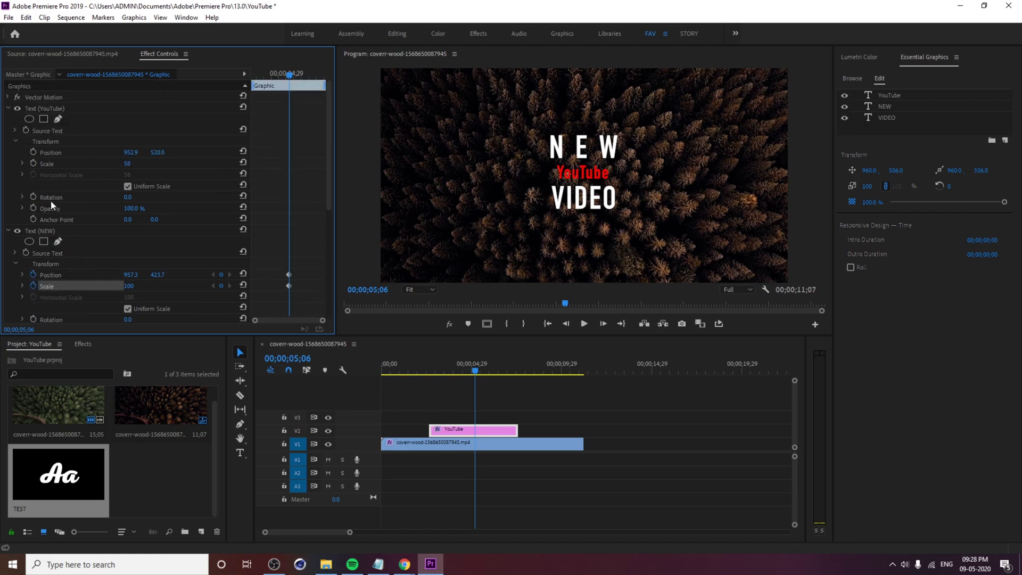
pyautogui.click(34, 153)
pyautogui.click(33, 164)
# At the graphic's start, 00;00;02;19, keyframe "NEW" out of frame at a horizontal position of about -252.
pyautogui.moveTo(290, 75); pyautogui.dragTo(250, 96)
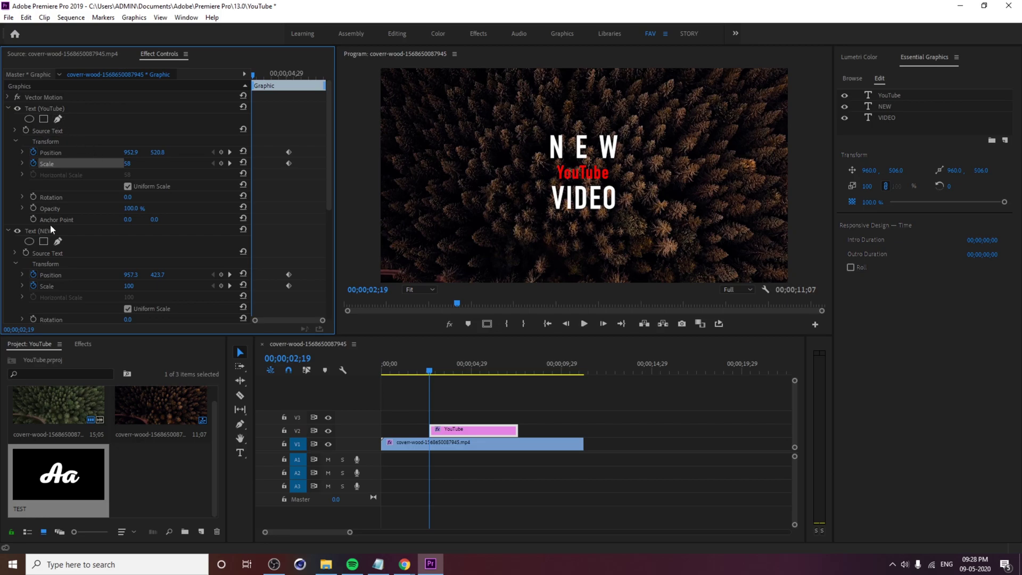
pyautogui.scroll(-1, 51, 224)
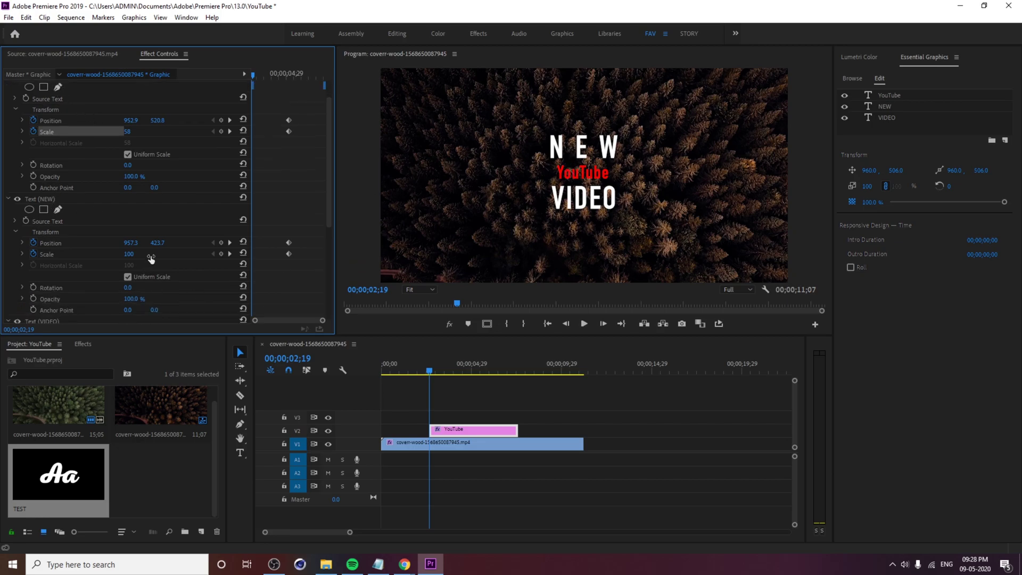
pyautogui.moveTo(131, 243); pyautogui.dragTo(5, 243)
# Keyframe "VIDEO" out of frame on the opposite side at a horizontal position of about 2107, still at the graphic's start.
pyautogui.scroll(-3, 72, 248)
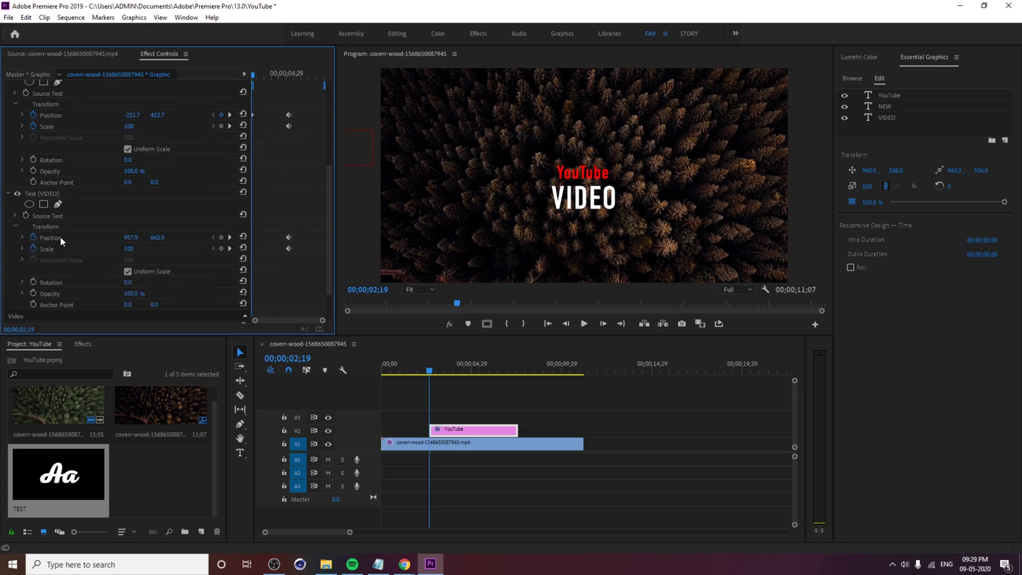
pyautogui.click(51, 192)
pyautogui.moveTo(133, 240); pyautogui.dragTo(208, 240)
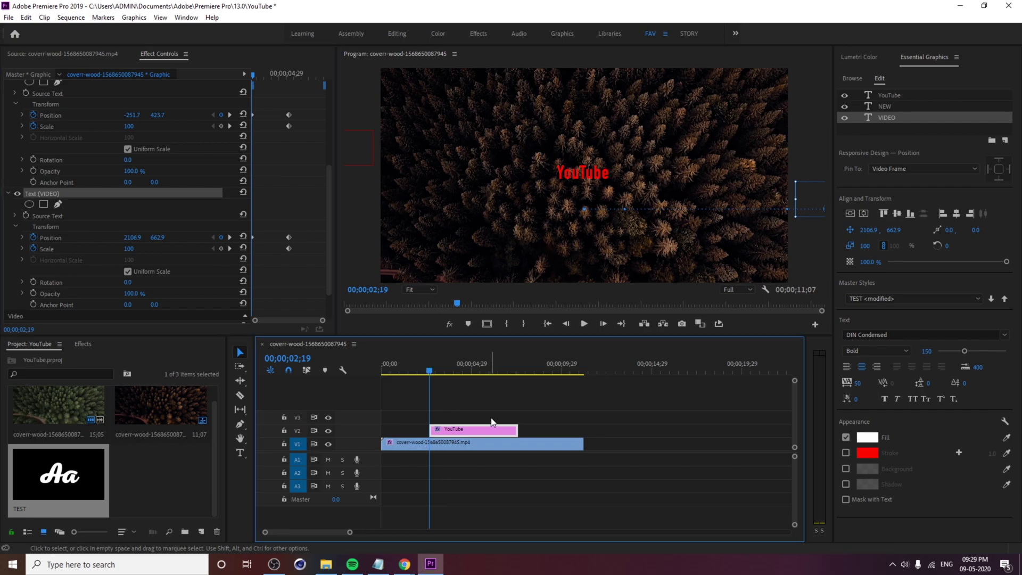
# Play back the sequence to check how "NEW" and "VIDEO" slide in.
pyautogui.click(477, 405)
pyautogui.press('space')
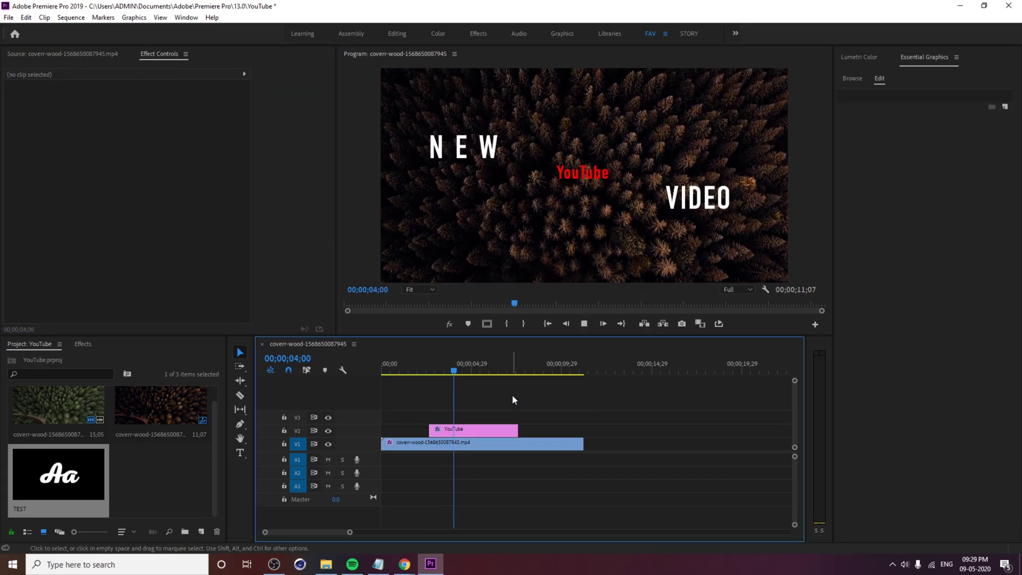
pyautogui.click(546, 449)
# Widen the title graphic's keyframe area and move all three texts' ending keyframes much closer to the start of the graphic.
pyautogui.click(483, 430)
pyautogui.scroll(-1, 303, 155)
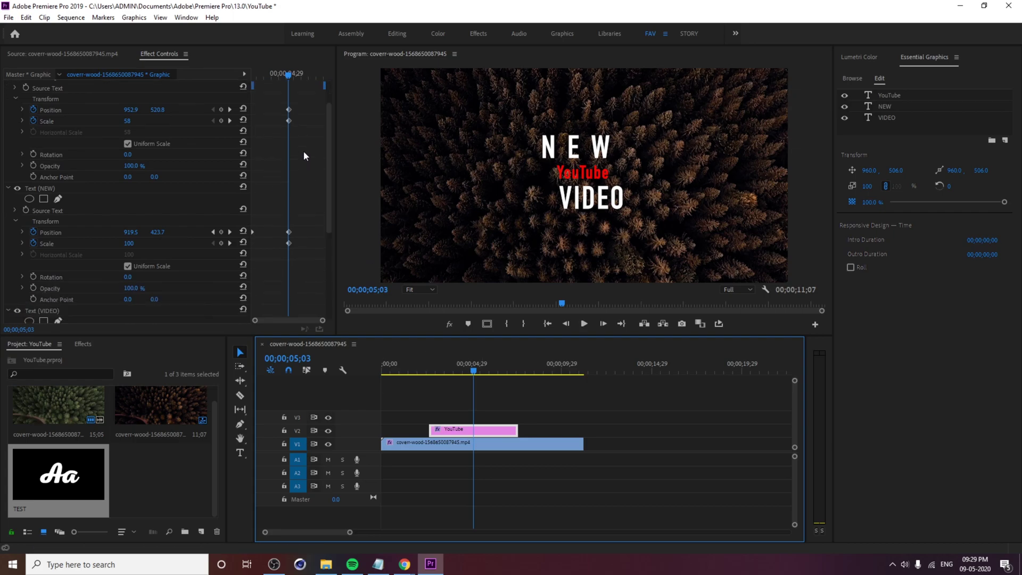
pyautogui.moveTo(337, 175); pyautogui.dragTo(444, 191)
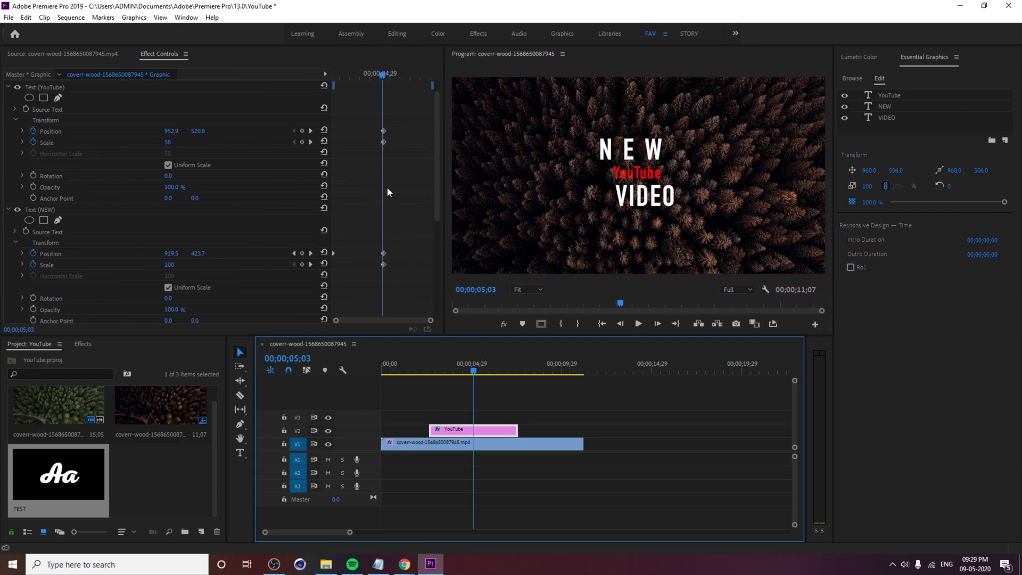
pyautogui.moveTo(333, 178); pyautogui.dragTo(216, 183)
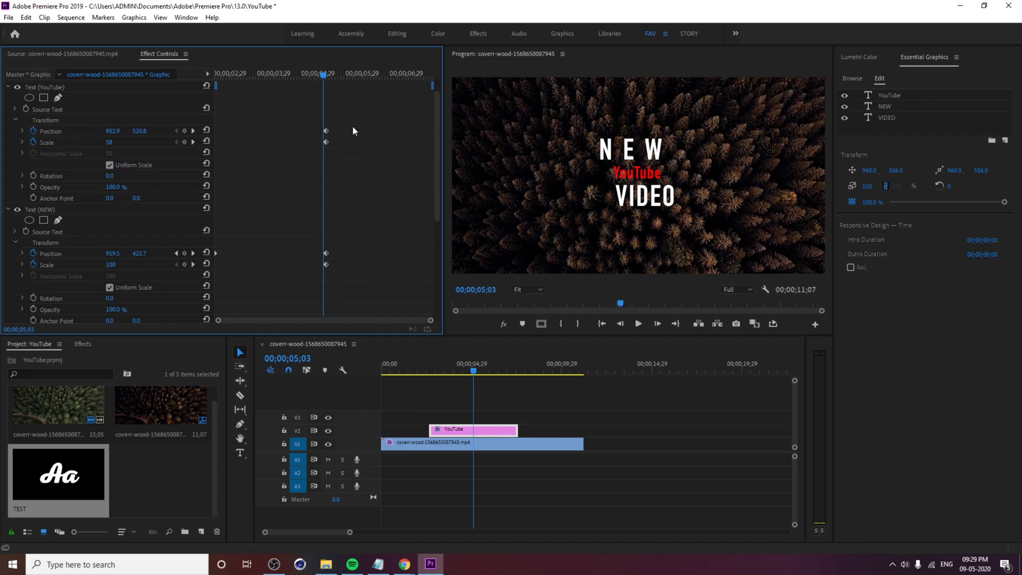
pyautogui.moveTo(352, 115); pyautogui.dragTo(308, 344)
pyautogui.moveTo(327, 281); pyautogui.dragTo(241, 282)
# Play back the shortened slide-in animation from near the start of the graphic.
pyautogui.click(223, 75)
pyautogui.press('space')
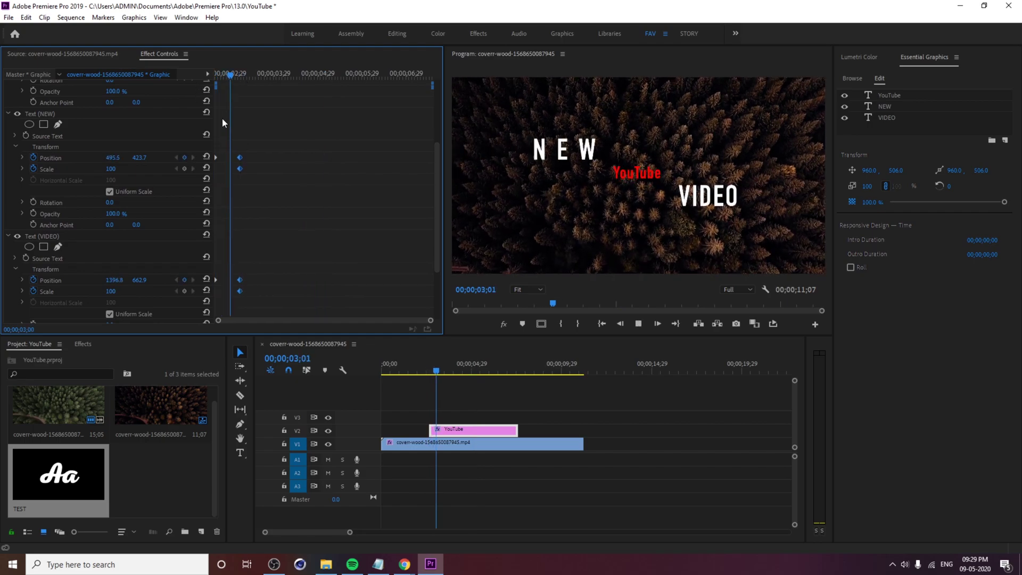
pyautogui.press('space')
pyautogui.click(234, 76)
pyautogui.press('space')
pyautogui.press('space')
# Add holding position and scale keyframes for "NEW", "VIDEO" and "YouTube" at 00;00;05;00, keeping their centered layout.
pyautogui.moveTo(252, 77); pyautogui.dragTo(320, 75)
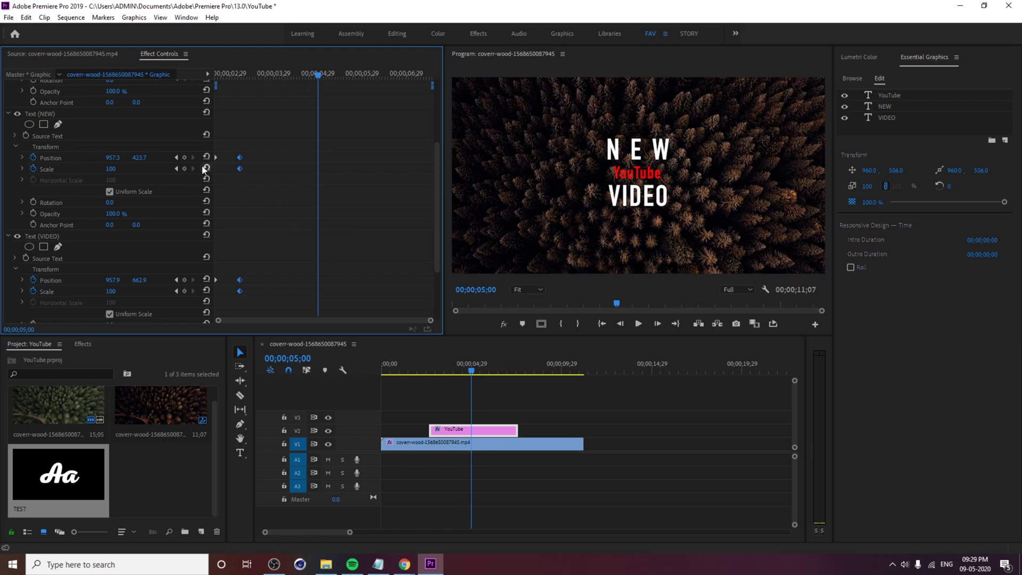
pyautogui.click(184, 169)
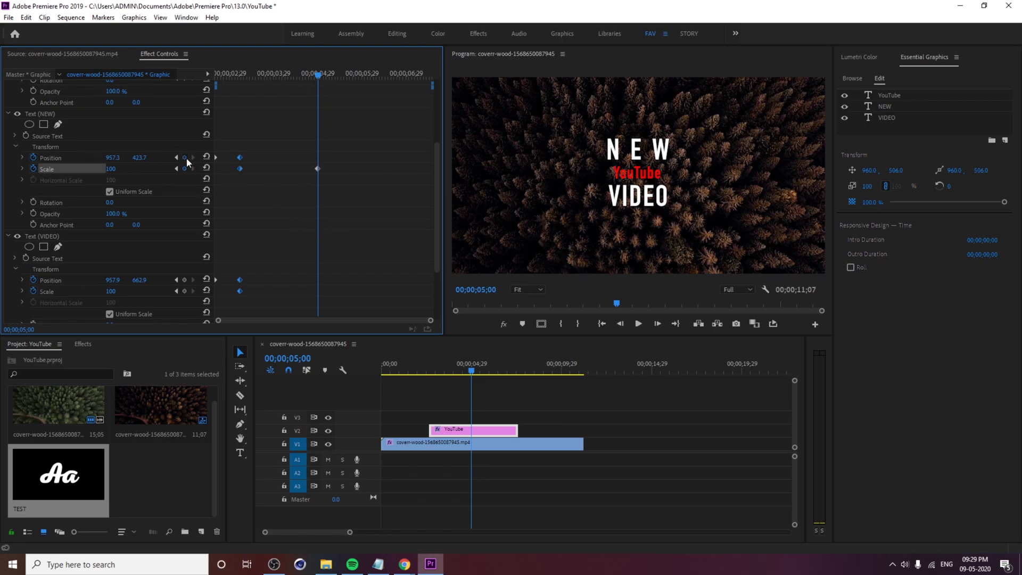
pyautogui.click(184, 158)
pyautogui.click(184, 280)
pyautogui.click(184, 291)
pyautogui.scroll(-3, 346, 279)
pyautogui.scroll(5, 345, 278)
pyautogui.scroll(4, 345, 278)
pyautogui.scroll(-1, 345, 278)
pyautogui.scroll(1, 344, 276)
pyautogui.click(184, 151)
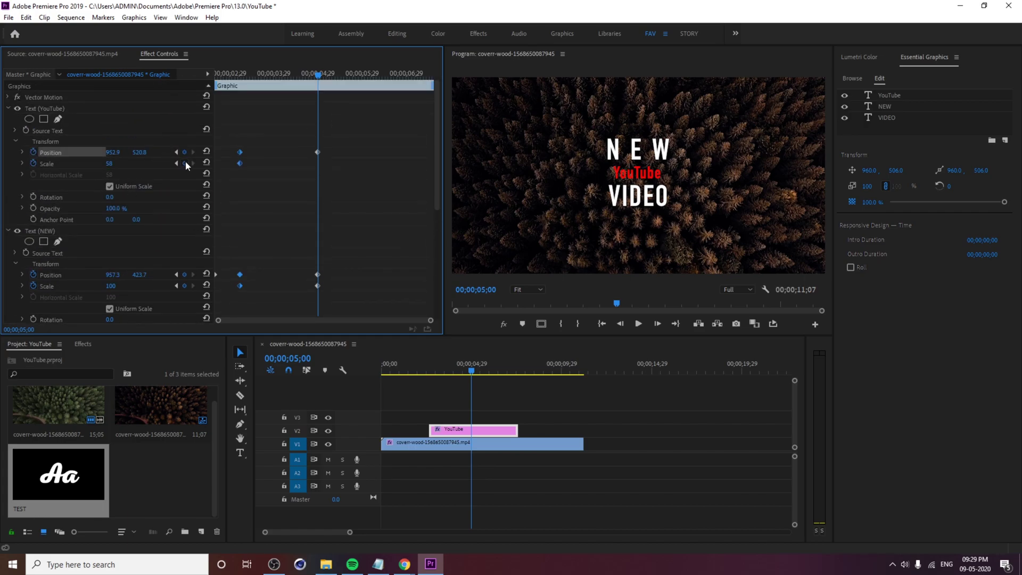
pyautogui.click(185, 163)
# At 00;00;05;20, keyframe "NEW" beyond the frame's right edge at horizontal position about 2081 and "VIDEO" beyond the left edge at about -187.
pyautogui.moveTo(323, 71); pyautogui.dragTo(350, 78)
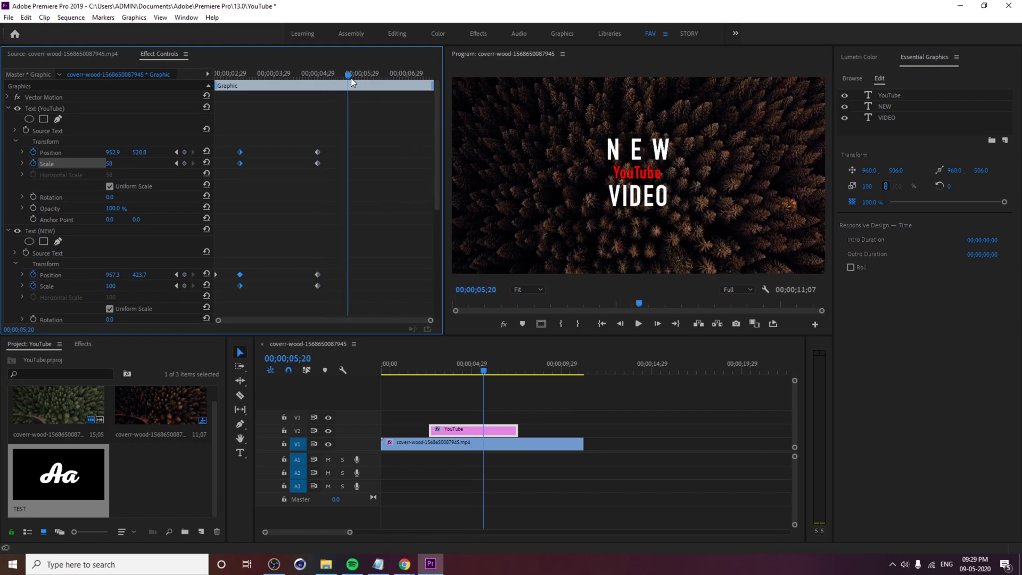
pyautogui.click(638, 153)
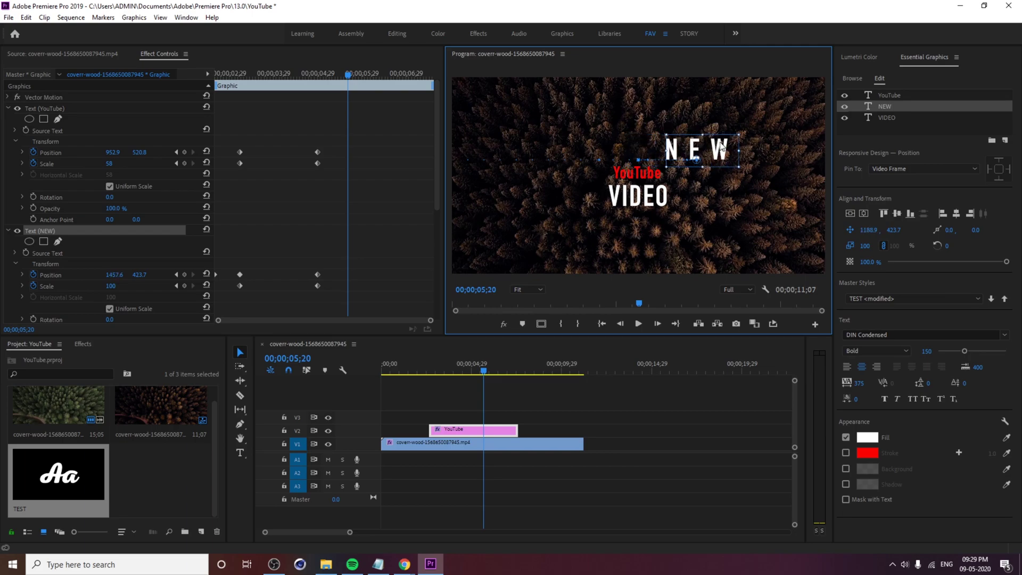
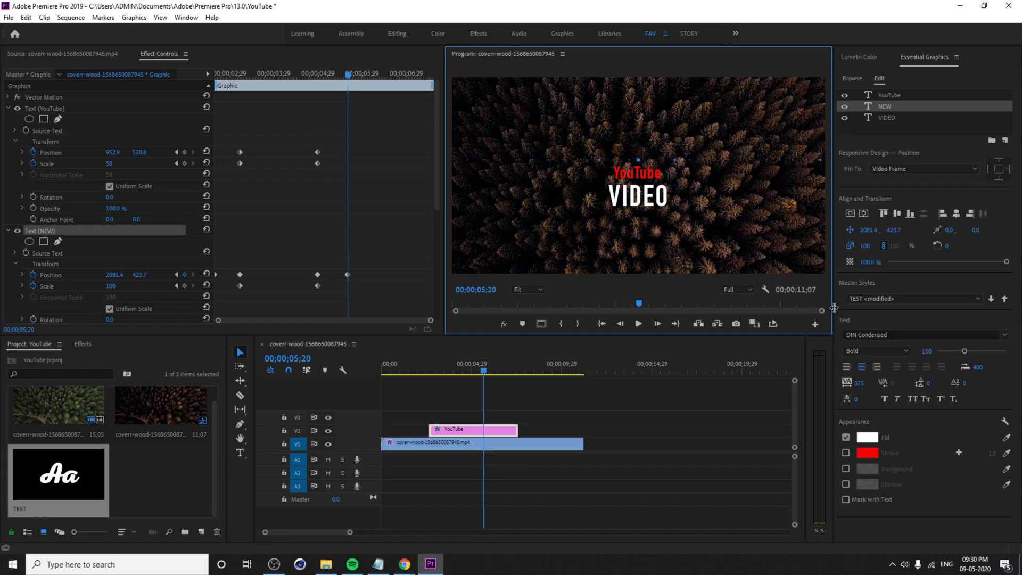
pyautogui.moveTo(834, 308); pyautogui.dragTo(860, 313)
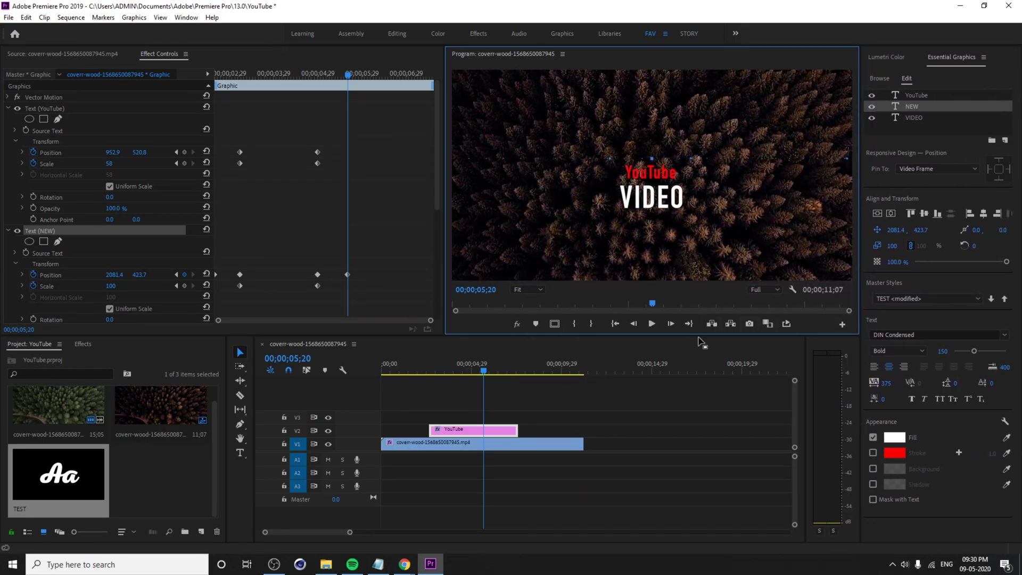
pyautogui.moveTo(697, 337); pyautogui.dragTo(680, 365)
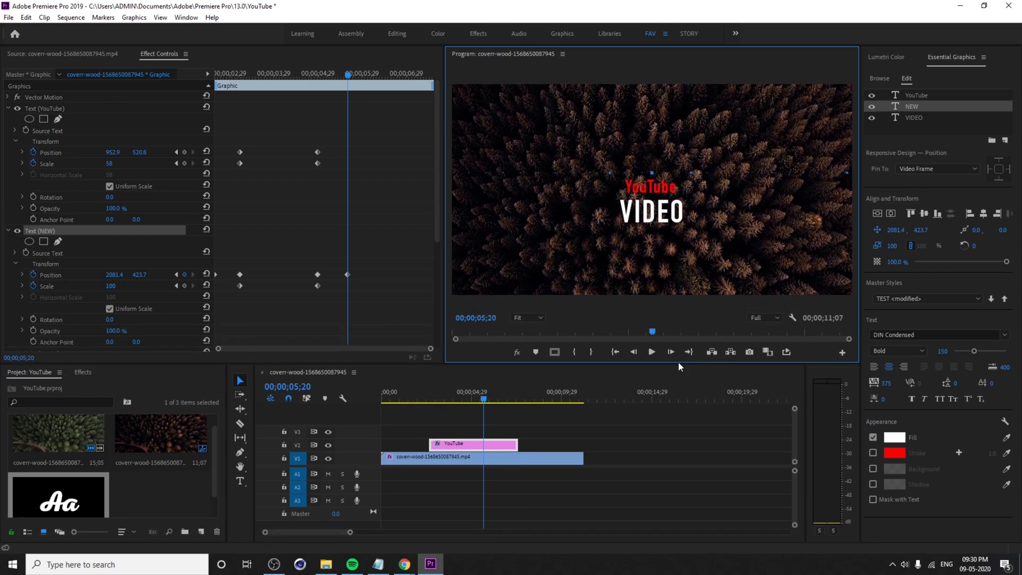
pyautogui.moveTo(444, 311); pyautogui.dragTo(354, 308)
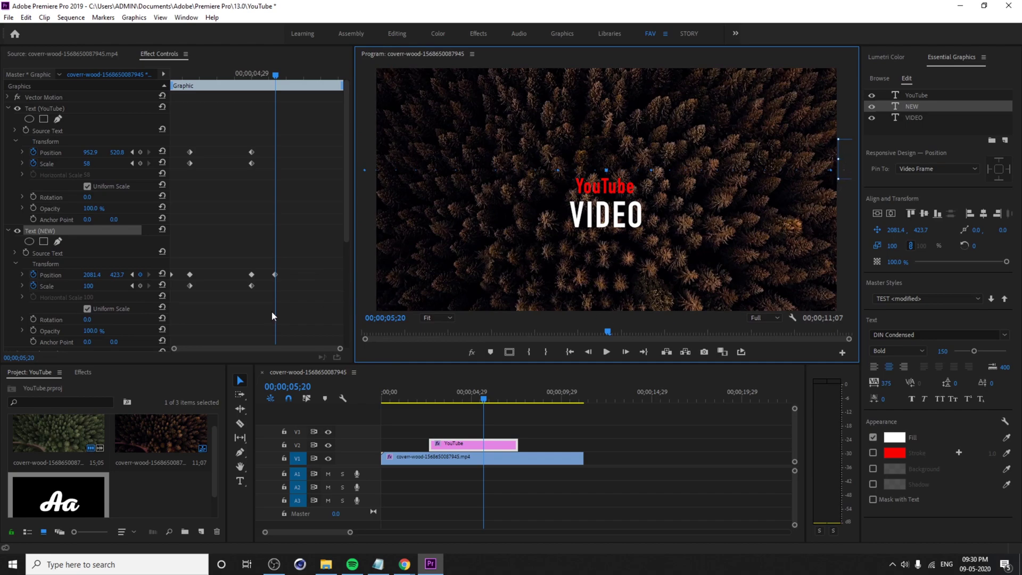
pyautogui.click(615, 217)
pyautogui.moveTo(632, 215); pyautogui.dragTo(357, 214)
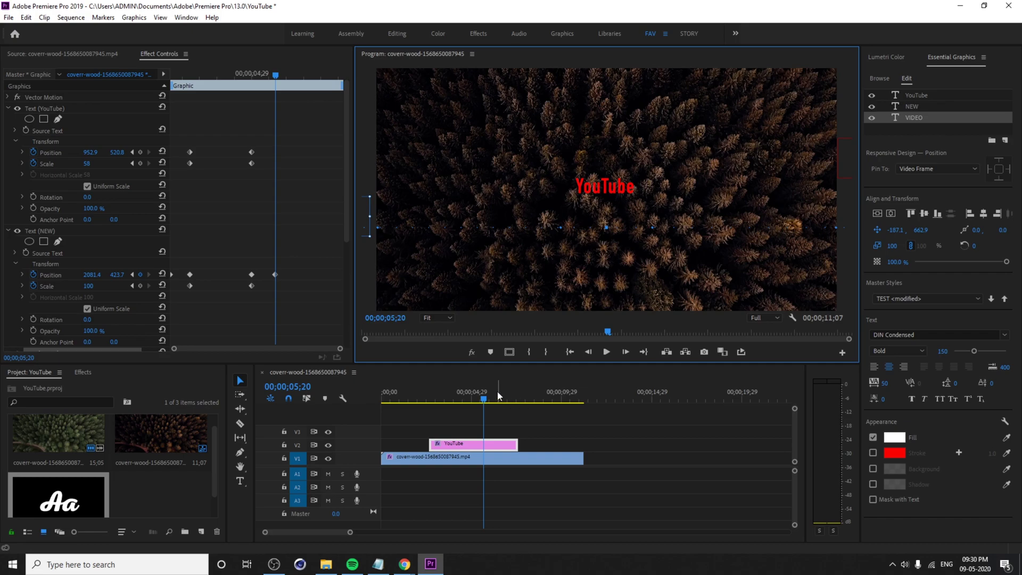
# Play the sequence briefly from the slide-out point and return the playhead to 00;00;04;14.
pyautogui.press('Home')
pyautogui.press('space')
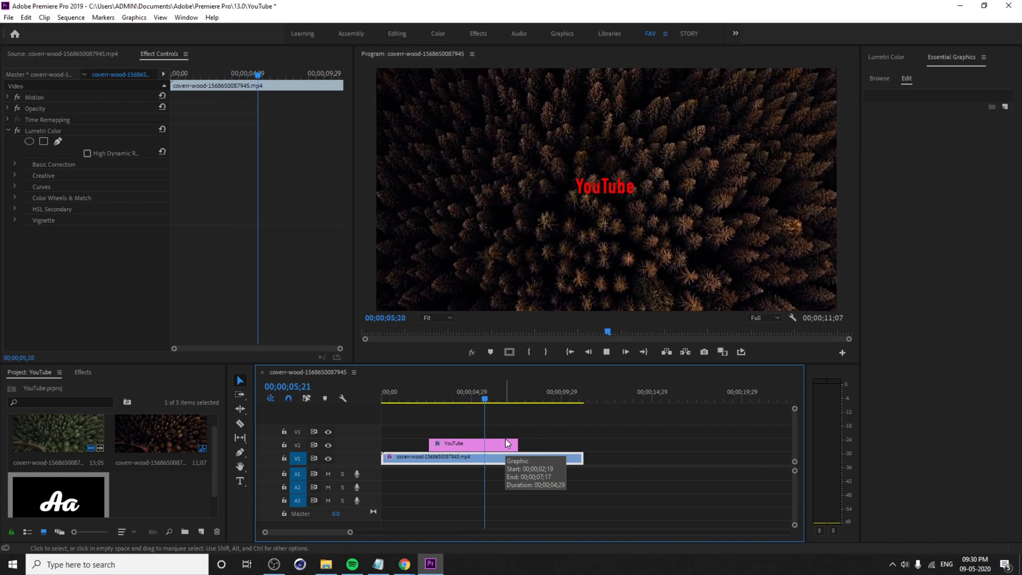
pyautogui.click(464, 397)
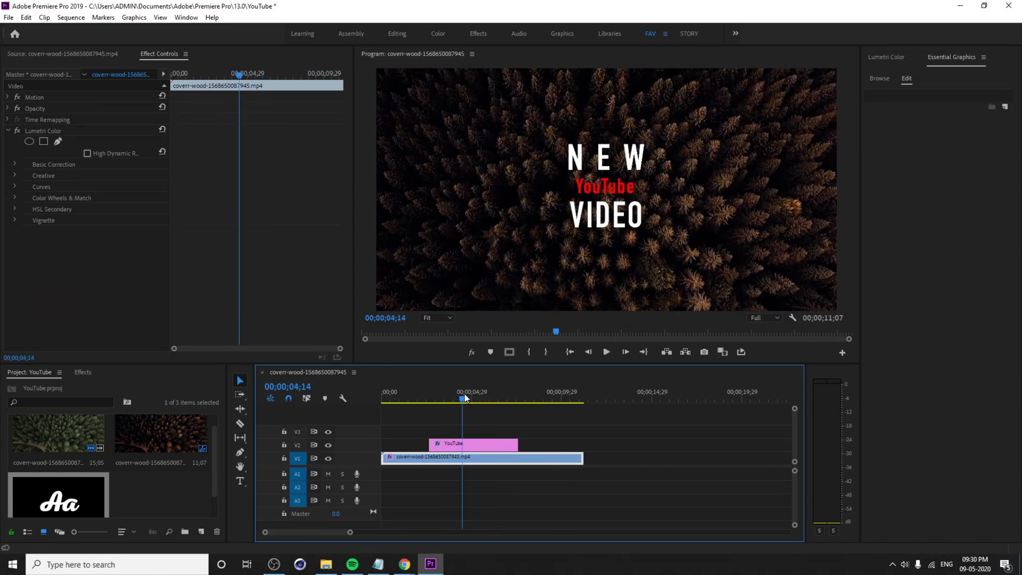
# Remove all position keyframes from the "YouTube" text in the title graphic, leaving only its scale animated.
pyautogui.click(481, 442)
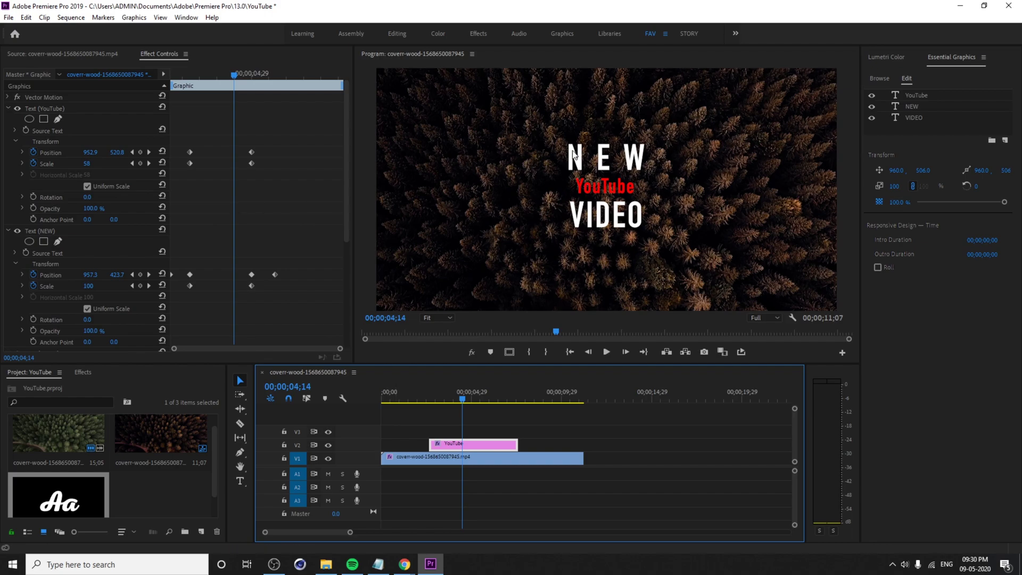
pyautogui.click(594, 190)
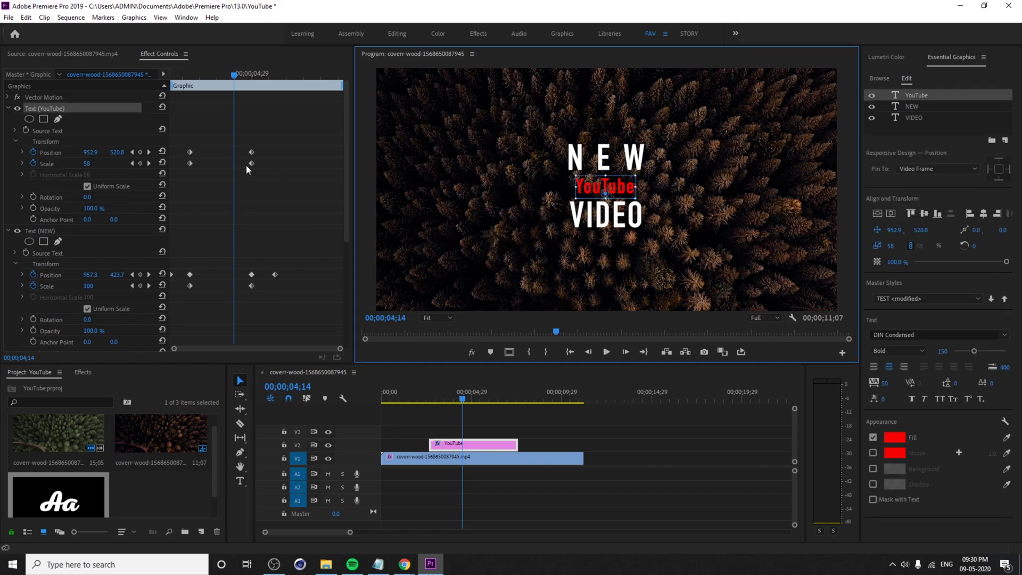
pyautogui.moveTo(242, 77); pyautogui.dragTo(190, 86)
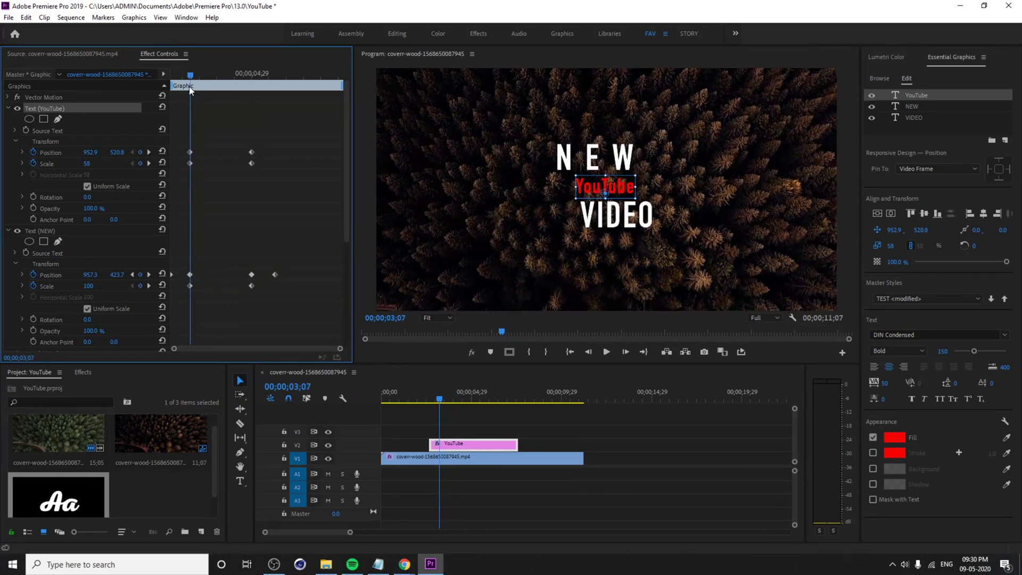
pyautogui.click(33, 153)
pyautogui.click(565, 295)
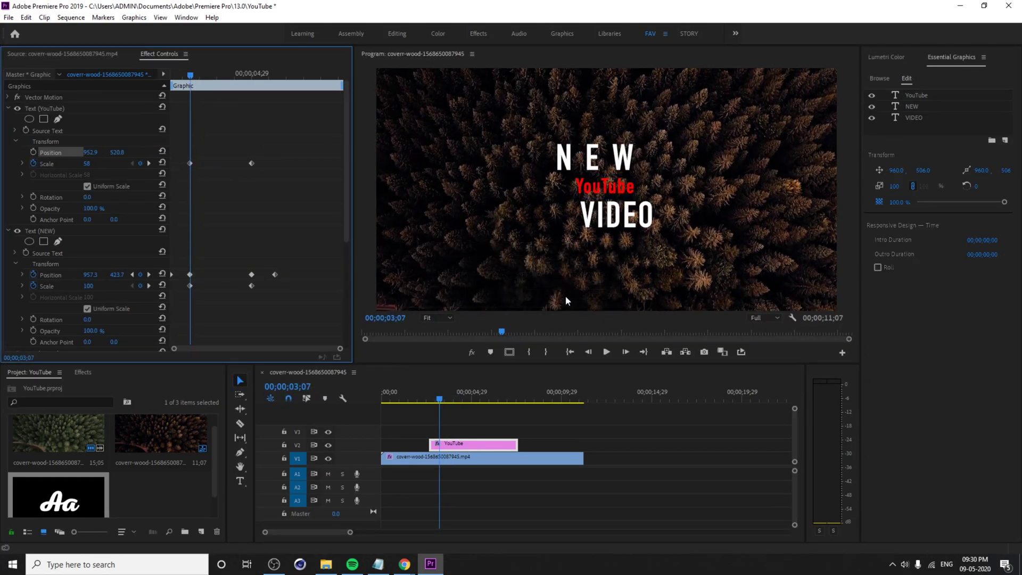
# Keyframe the "YouTube" text's scale at 0 at the graphic's start, 00;00;02;19, and play back the scale-in.
pyautogui.moveTo(190, 74); pyautogui.dragTo(160, 87)
pyautogui.click(87, 164)
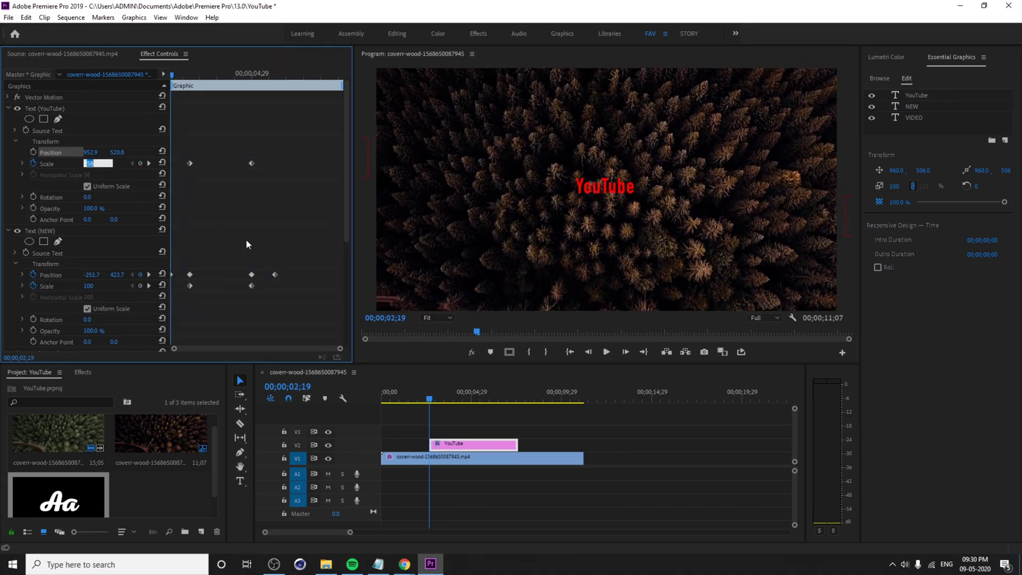
pyautogui.write('0')
pyautogui.press('Return')
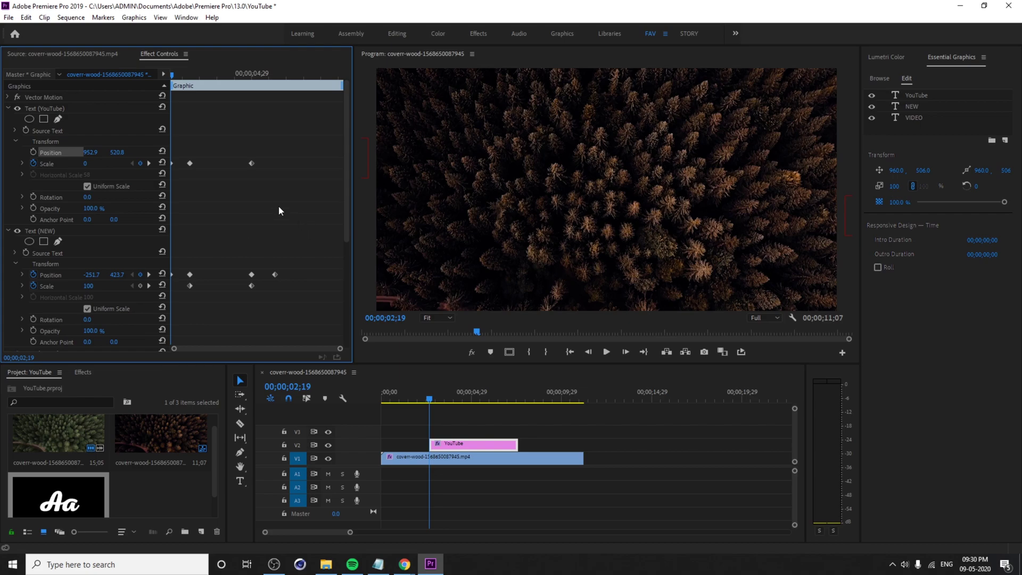
pyautogui.press('space')
pyautogui.press('space')
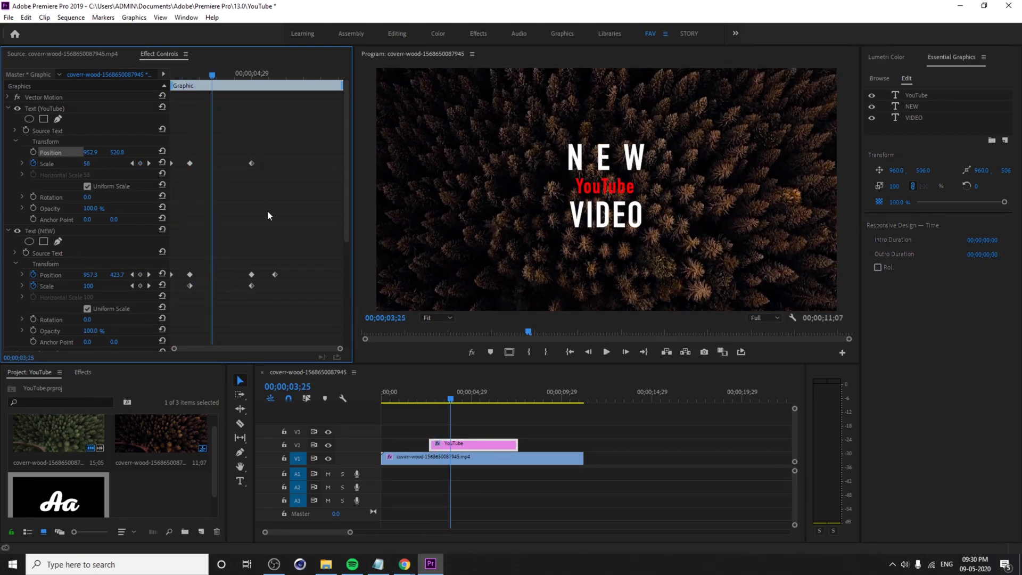
# Keyframe the "YouTube" text's scale at 0 at 00;00;05;20, where the other two texts leave the frame.
pyautogui.moveTo(210, 77); pyautogui.dragTo(272, 103)
pyautogui.click(89, 164)
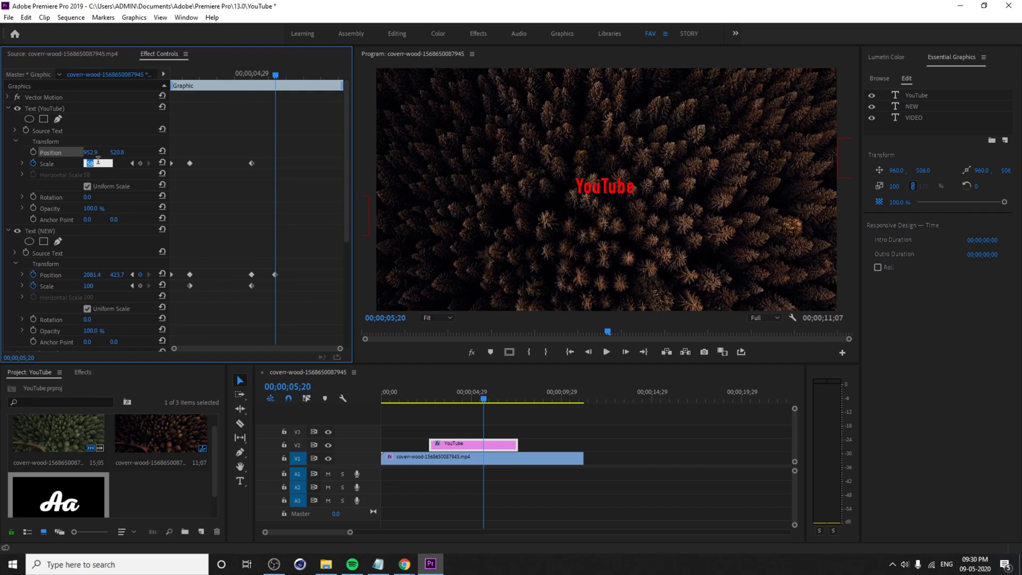
pyautogui.write('0')
pyautogui.press('Return')
# Play back the title graphic from its start to check the entrance and exit of all three texts.
pyautogui.press('Up')
pyautogui.press('space')
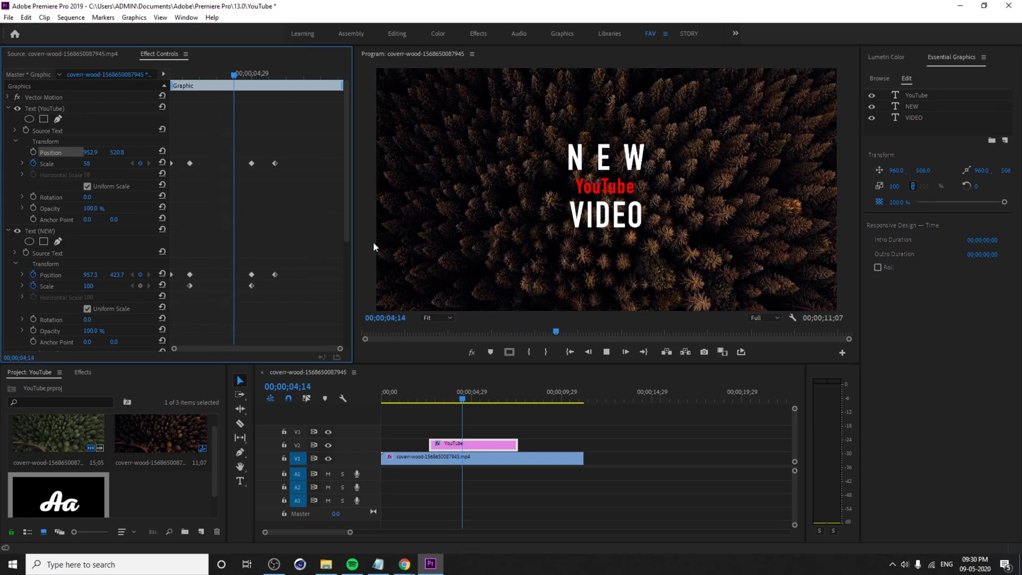
pyautogui.press('space')
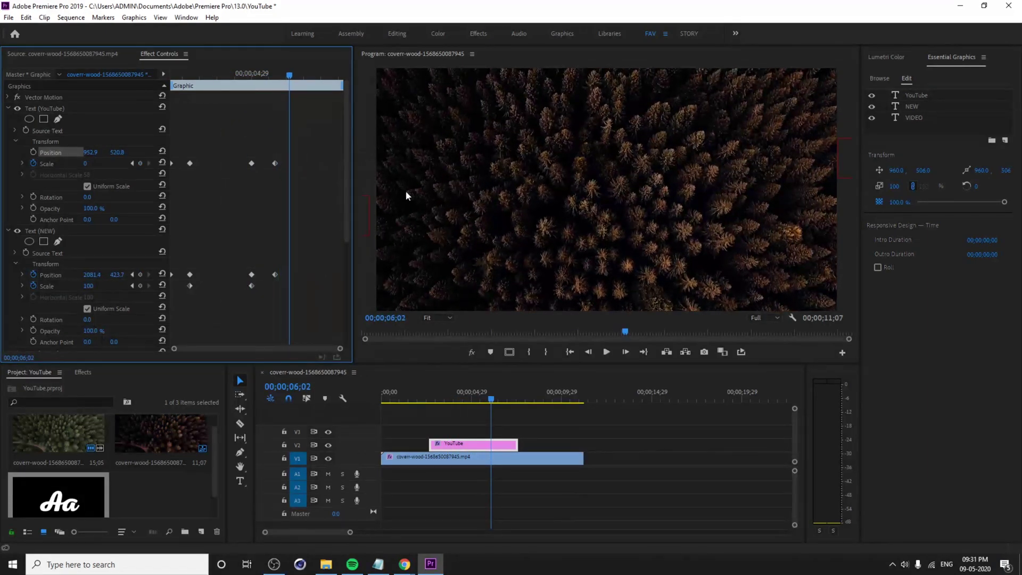
pyautogui.moveTo(289, 75); pyautogui.dragTo(158, 133)
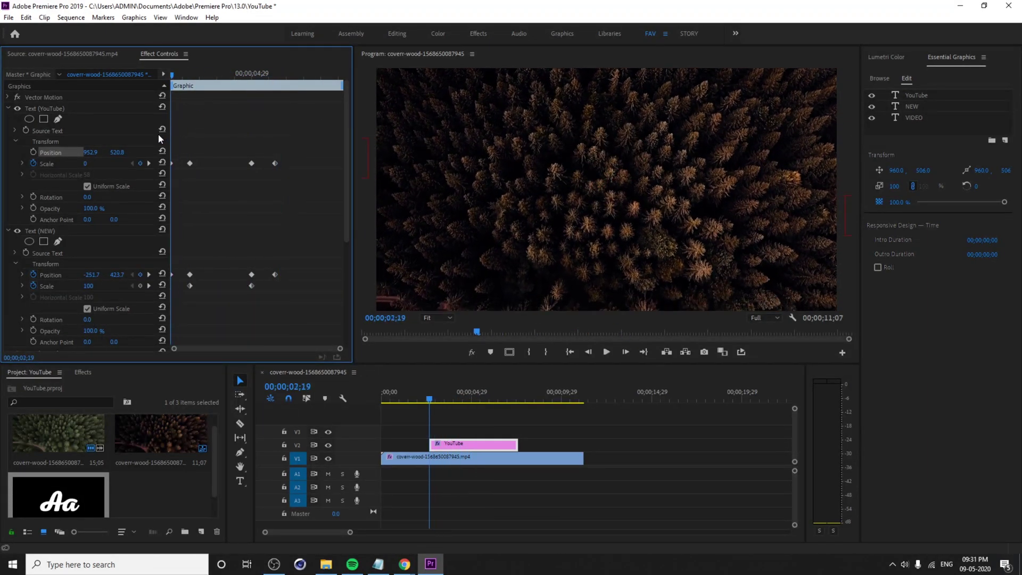
pyautogui.press('space')
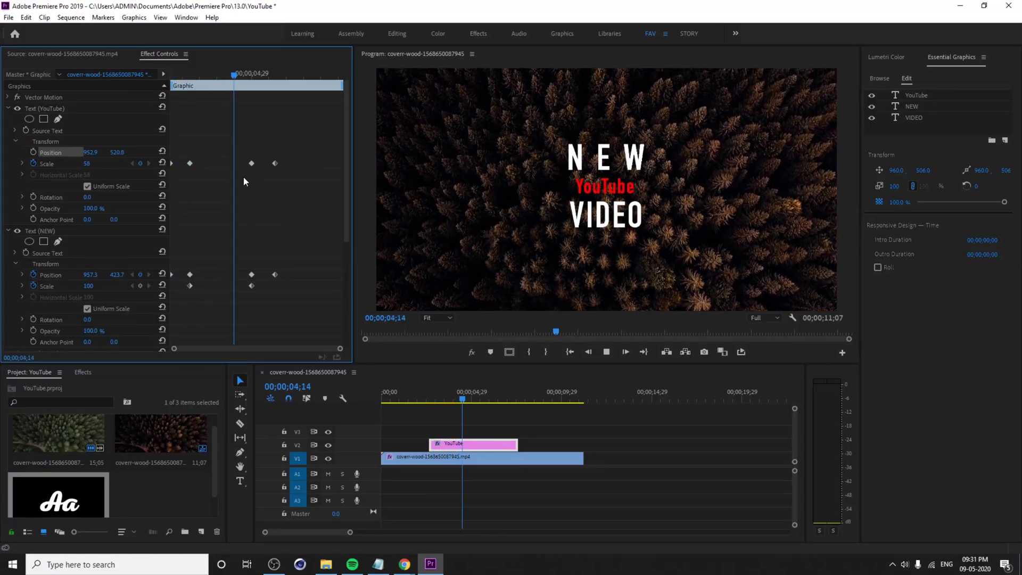
pyautogui.press('space')
# Select the keyframes of all three texts and apply Ease In temporal interpolation to them.
pyautogui.moveTo(308, 136); pyautogui.dragTo(128, 394)
pyautogui.scroll(2, 179, 320)
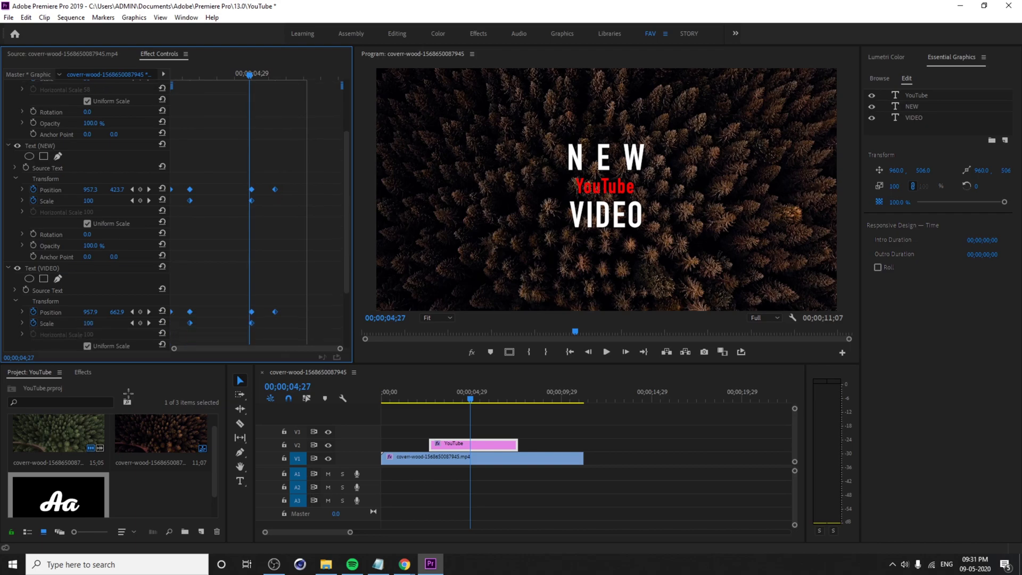
pyautogui.scroll(1, 248, 220)
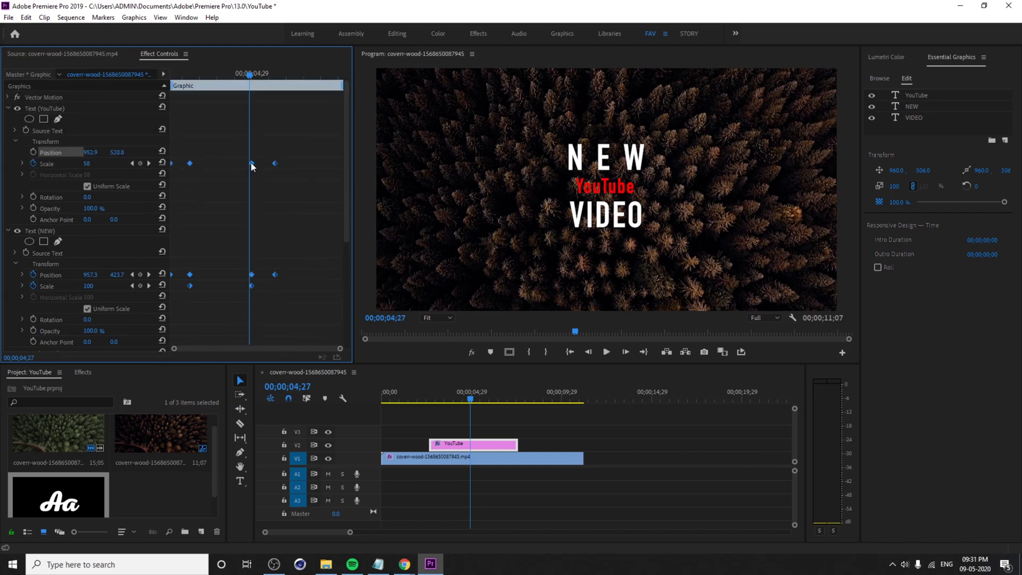
pyautogui.rightClick(251, 164)
pyautogui.moveTo(318, 253)
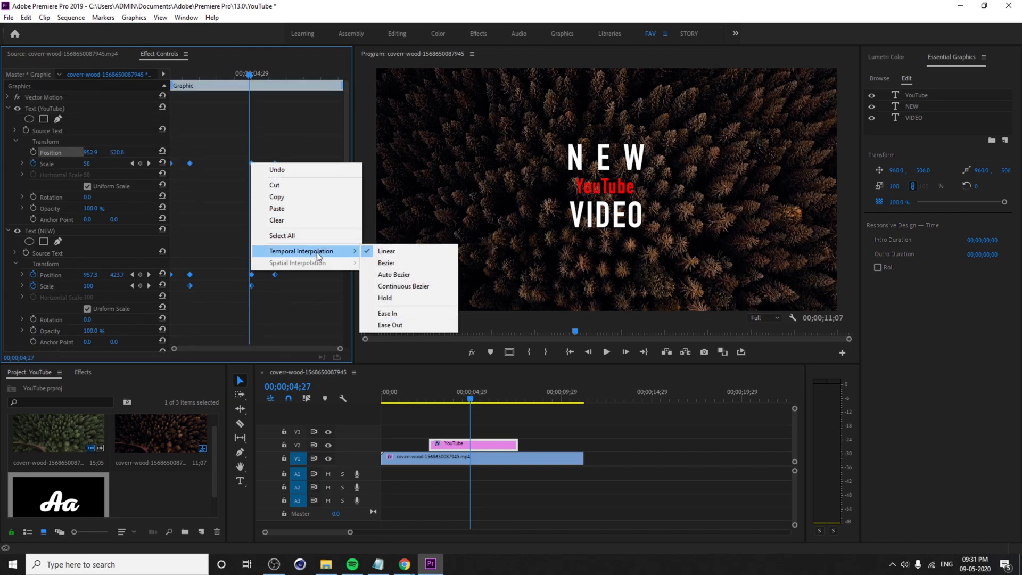
pyautogui.click(408, 317)
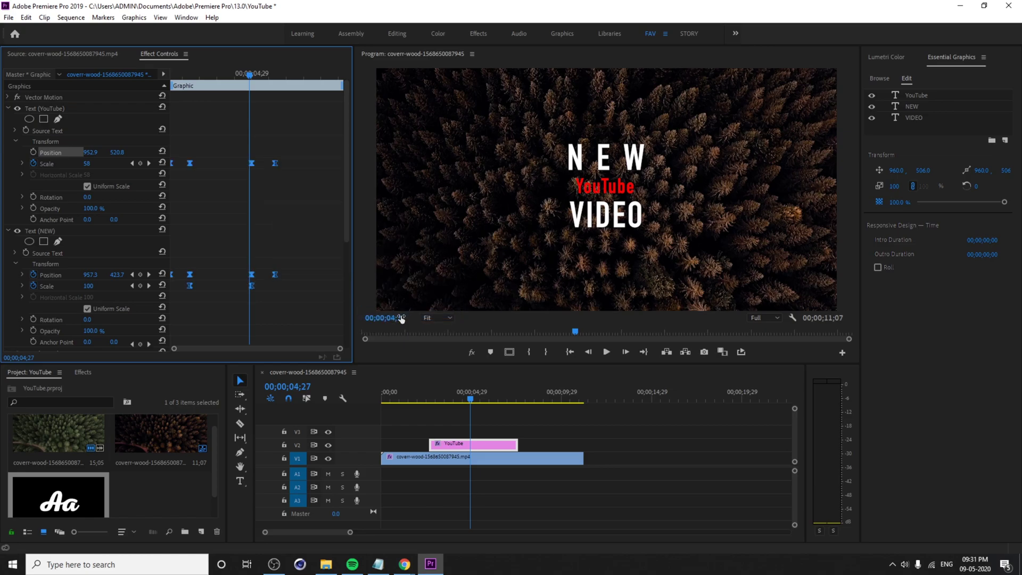
# Play back the eased title animation.
pyautogui.press('Up')
pyautogui.press('space')
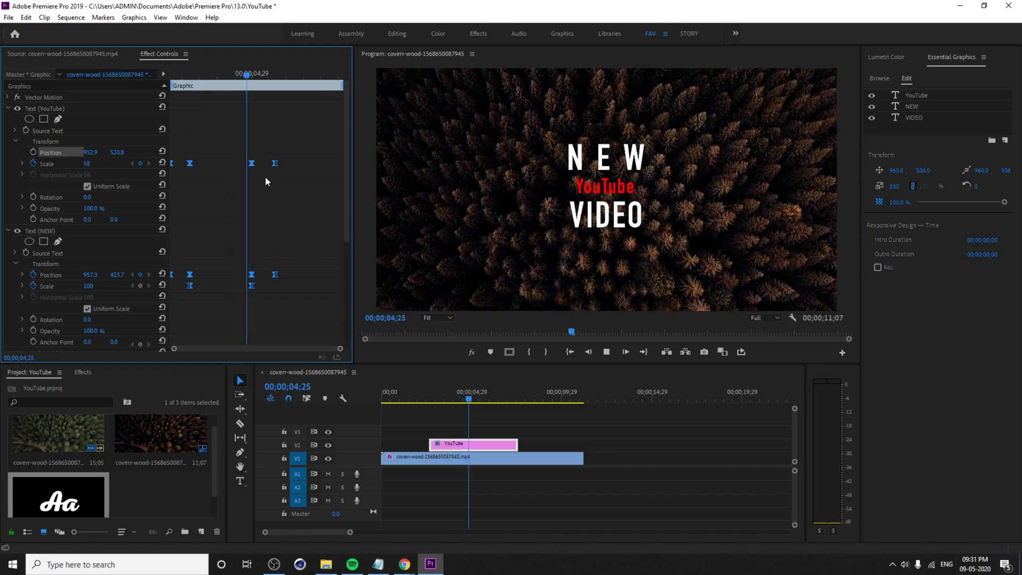
pyautogui.press('space')
# Reshape the velocity curve of "NEW"'s position so it slides in fast and slows down, adjust its exit curve, and scrub through the slide-in.
pyautogui.moveTo(233, 78); pyautogui.dragTo(177, 100)
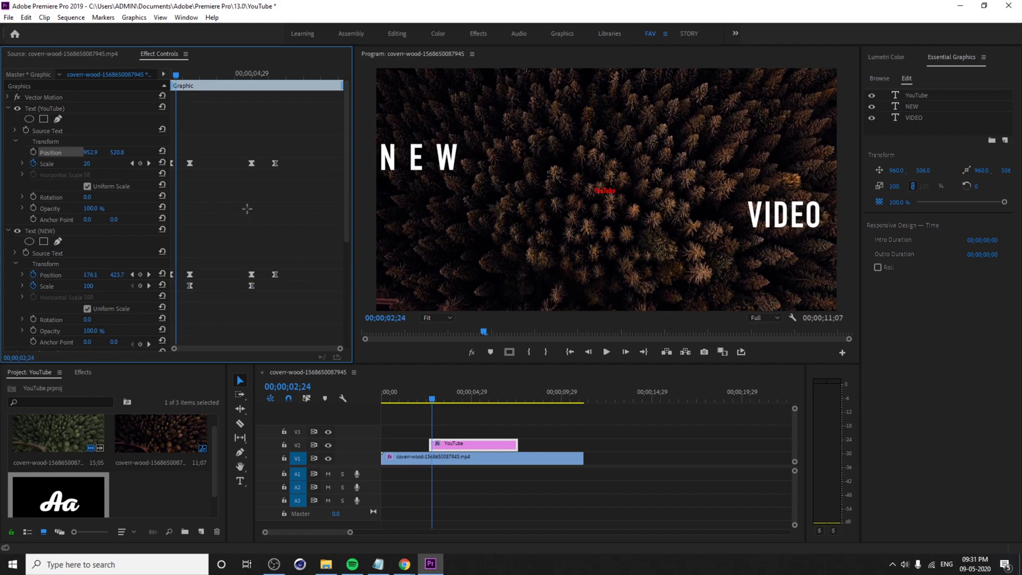
pyautogui.scroll(-4, 246, 211)
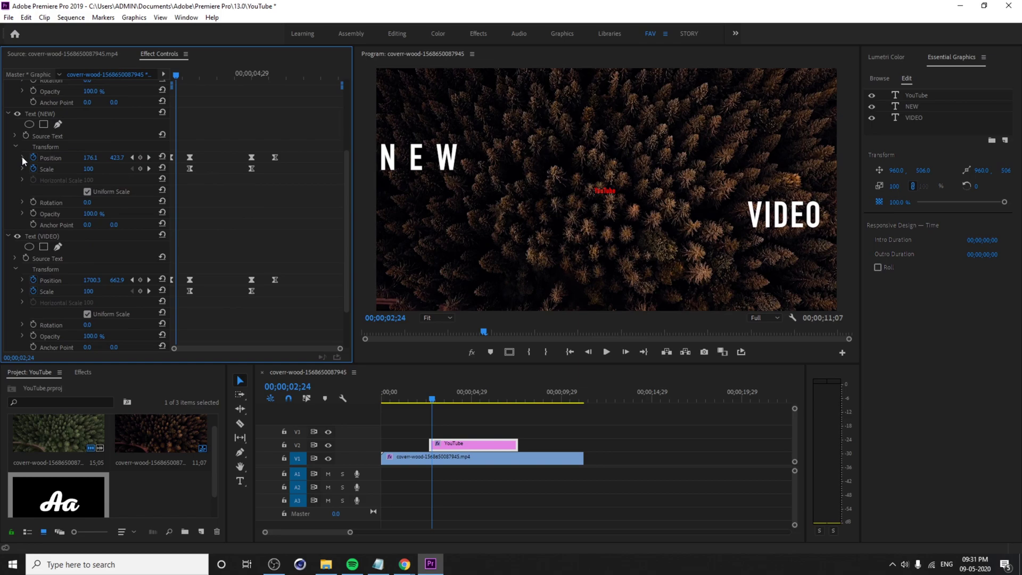
pyautogui.click(23, 158)
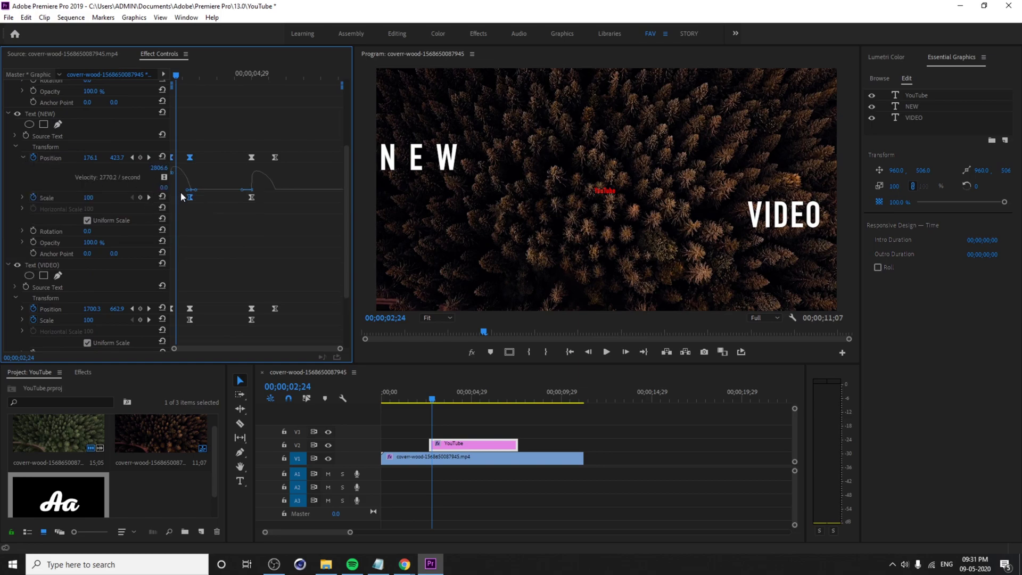
pyautogui.moveTo(176, 171); pyautogui.dragTo(206, 191)
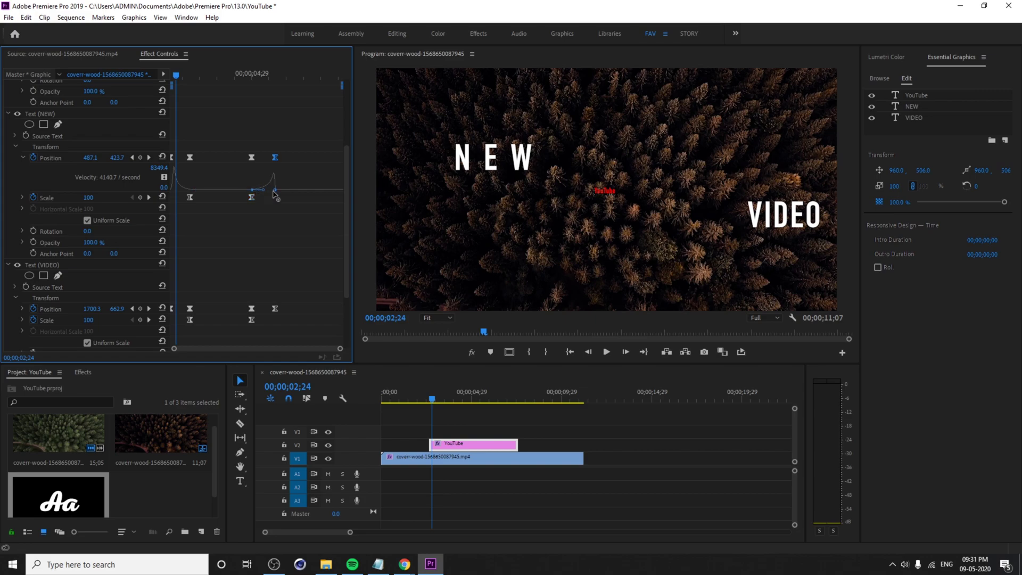
pyautogui.moveTo(273, 191); pyautogui.dragTo(261, 190)
pyautogui.click(182, 190)
pyautogui.moveTo(180, 190); pyautogui.dragTo(184, 190)
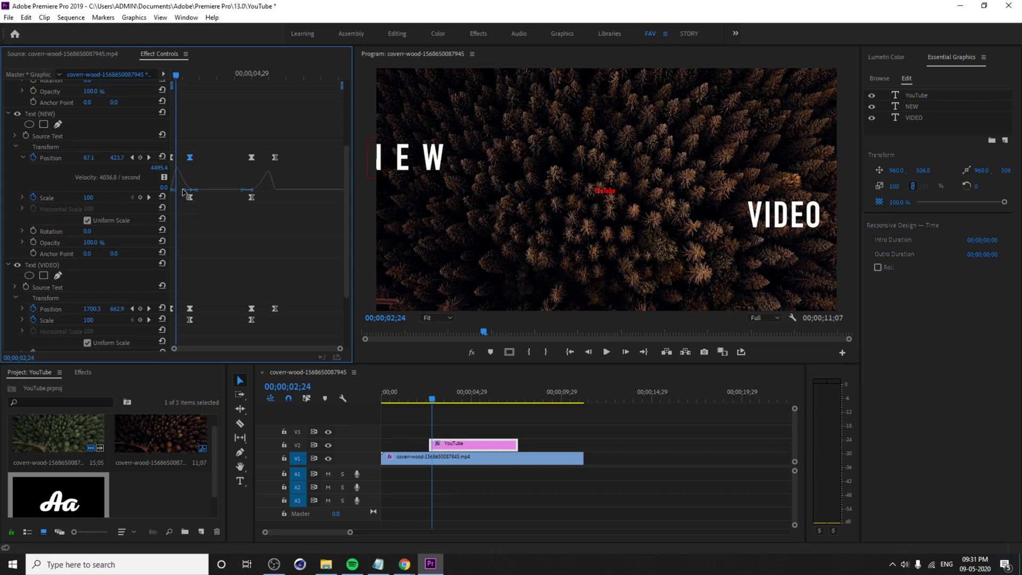
pyautogui.click(175, 75)
pyautogui.moveTo(175, 75); pyautogui.dragTo(209, 76)
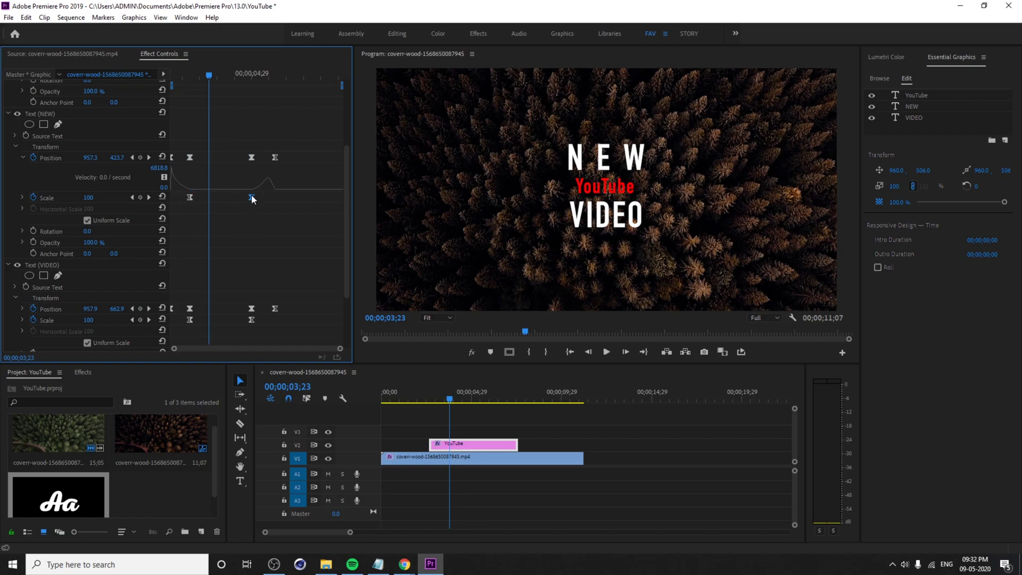
# Reshape "NEW"'s position exit velocity curve so it starts slowly and speeds up off screen, and play the exit.
pyautogui.moveTo(252, 190); pyautogui.dragTo(270, 187)
pyautogui.press('space')
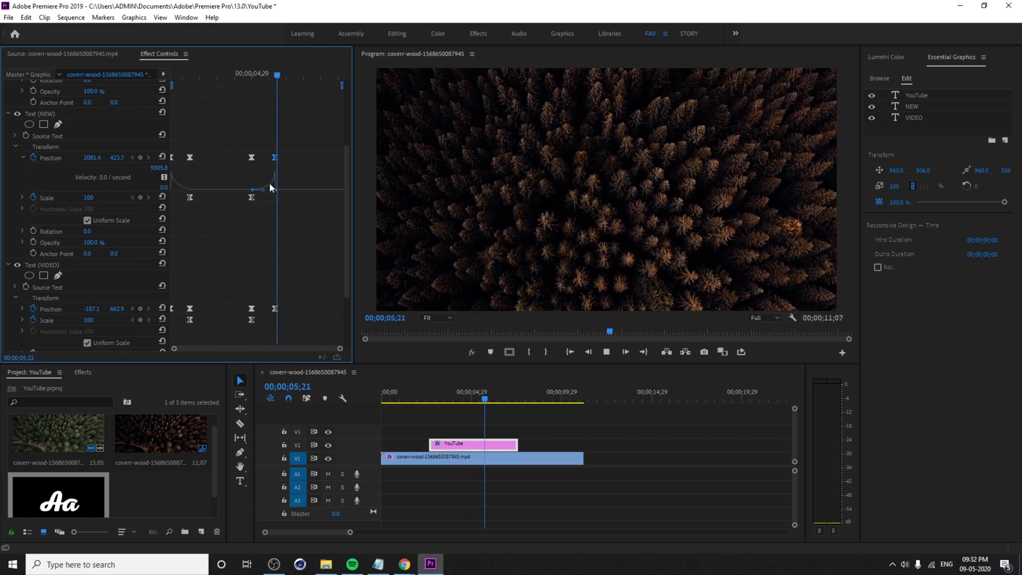
pyautogui.press('space')
# Reshape "VIDEO"'s position velocity curve to slide in fast, slow down, and accelerate on exit, and preview it.
pyautogui.scroll(-3, 224, 239)
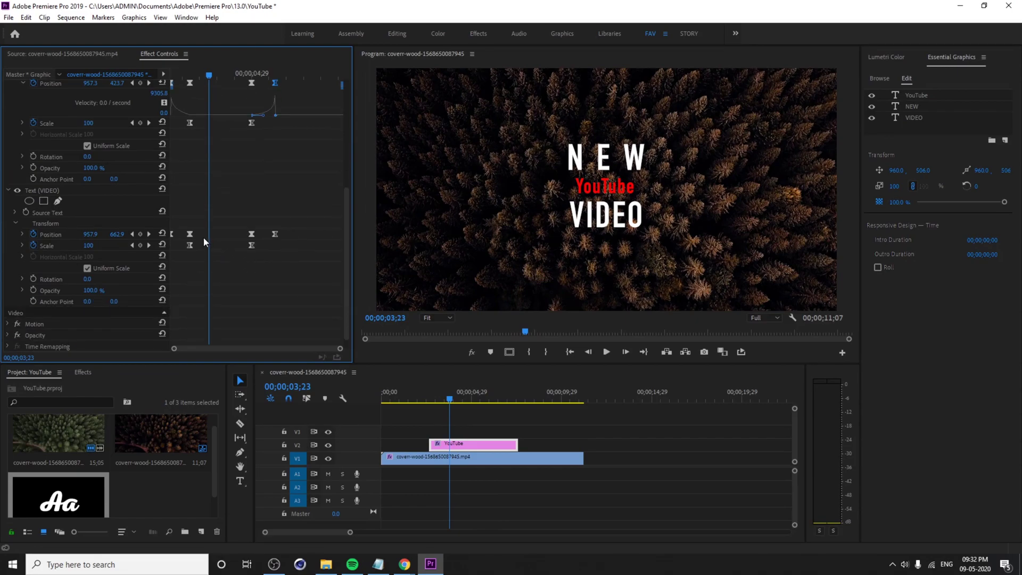
pyautogui.click(22, 235)
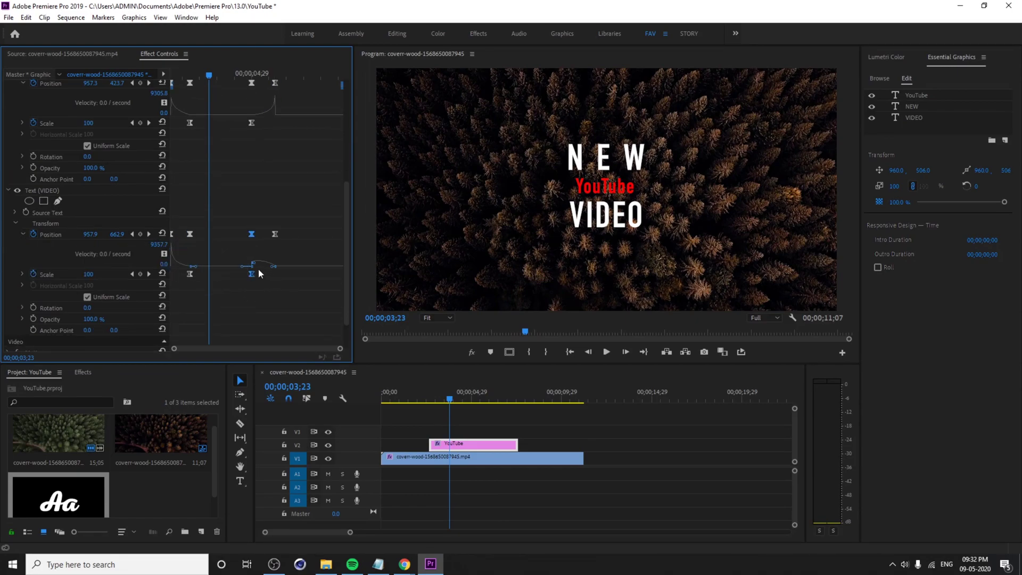
pyautogui.moveTo(259, 270); pyautogui.dragTo(294, 257)
pyautogui.press('space')
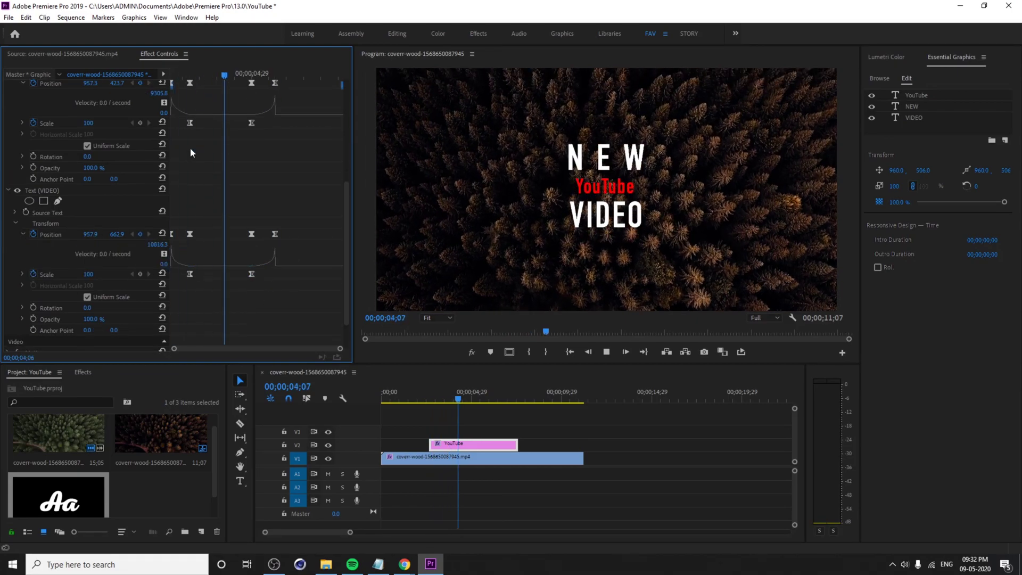
pyautogui.press('space')
# Shift "YouTube"'s entrance scale keyframes later and its exit ones earlier, and reshape both scale velocity curves into sharp peaks.
pyautogui.scroll(8, 181, 165)
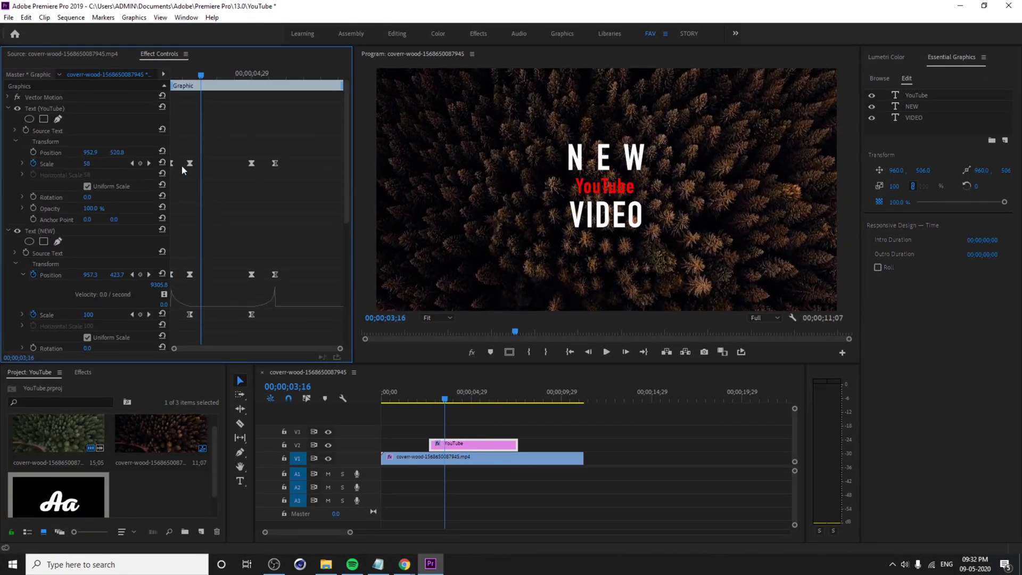
pyautogui.click(21, 164)
pyautogui.moveTo(266, 159); pyautogui.dragTo(269, 167)
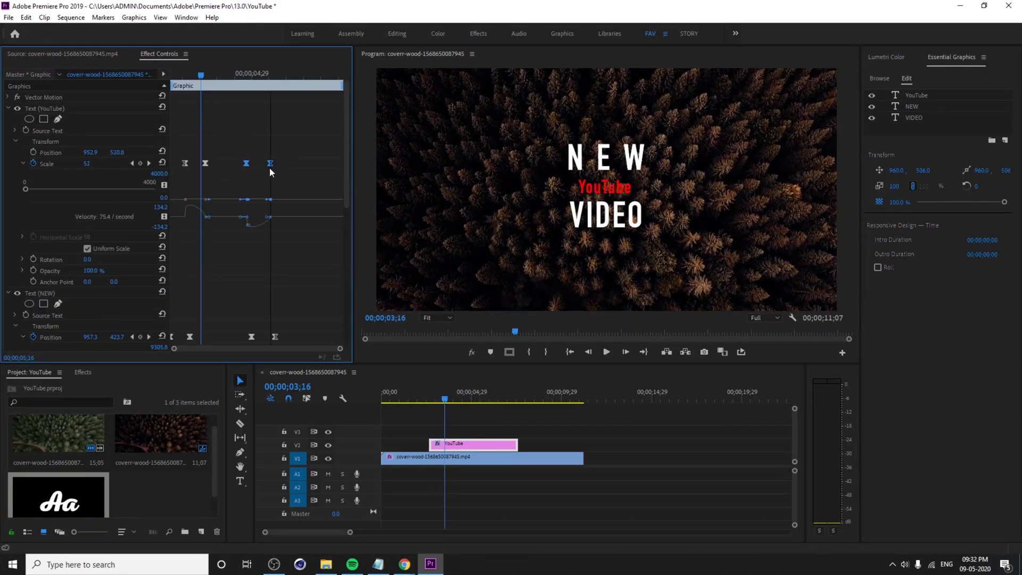
pyautogui.moveTo(201, 213)
pyautogui.mouseDown()
pyautogui.moveTo(189, 217)
pyautogui.moveTo(211, 223)
pyautogui.mouseUp()
pyautogui.click(241, 212)
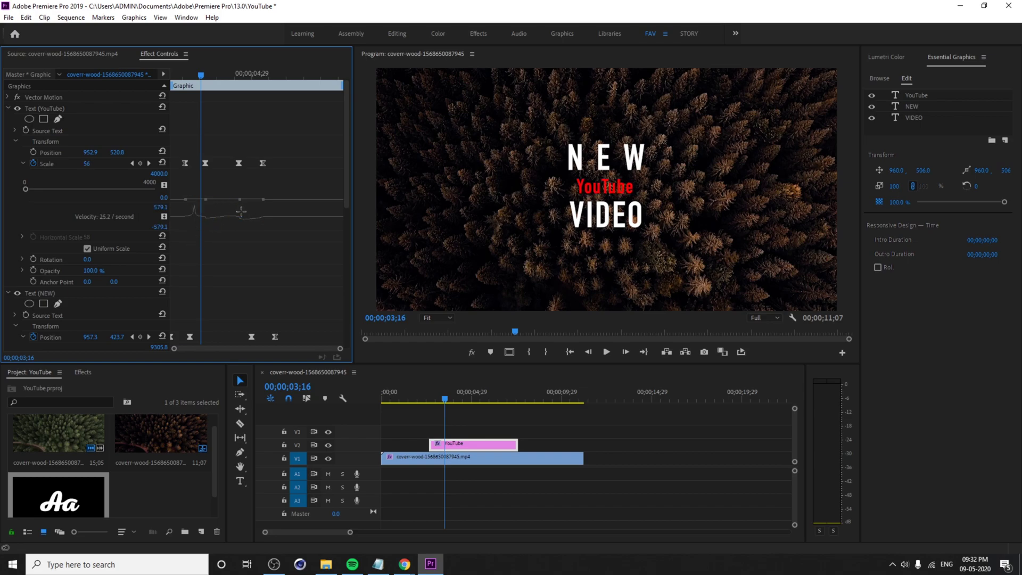
pyautogui.click(252, 220)
# Play back the title animation several times to check the timing of "YouTube" against the two sliding texts.
pyautogui.hotkey('shift', 'k')
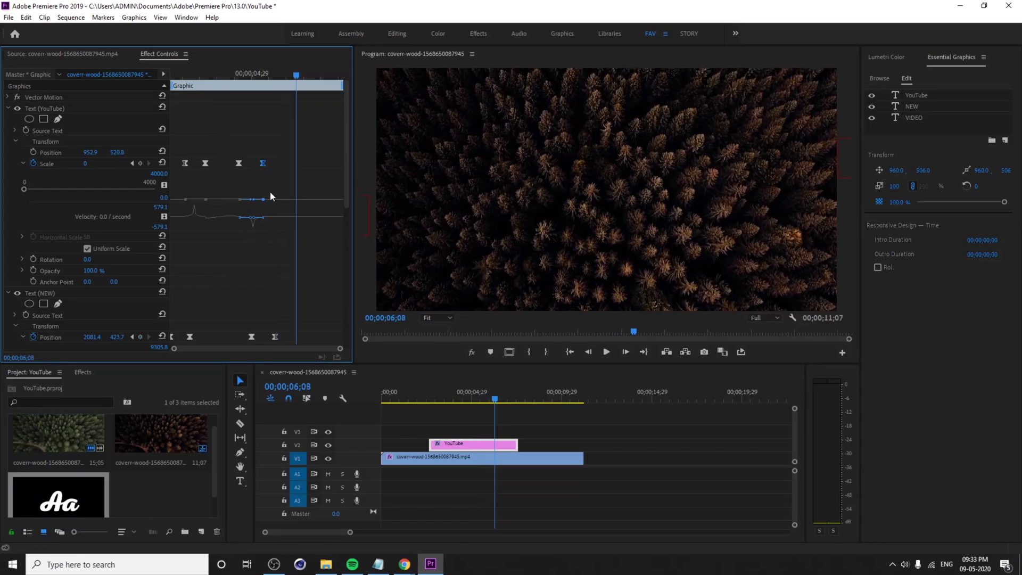
pyautogui.hotkey('shift', 'k')
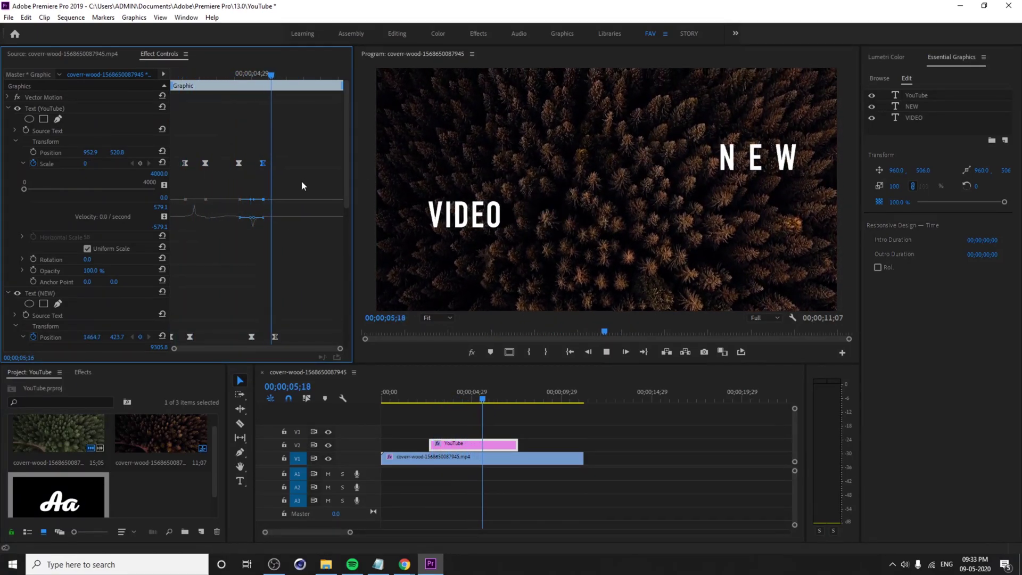
pyautogui.hotkey('shift', 'k')
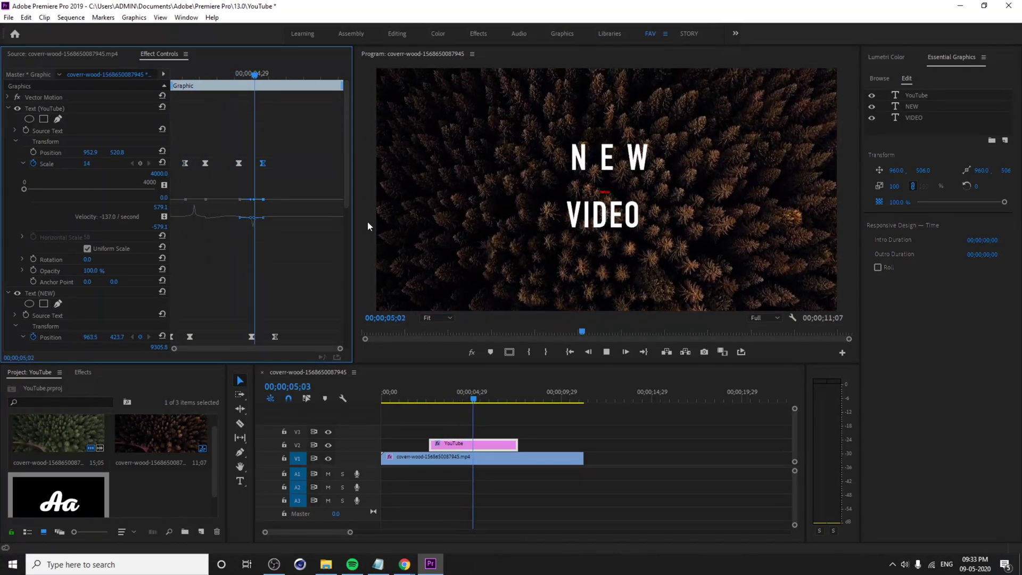
pyautogui.press('space')
pyautogui.moveTo(282, 106); pyautogui.dragTo(213, 97)
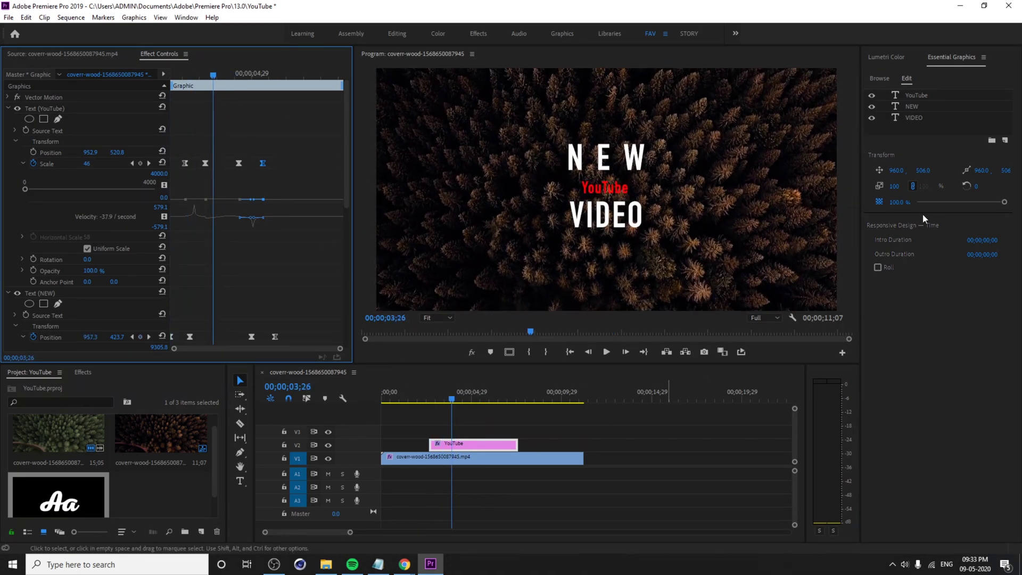
# Save the project and try Faux Bold on the "YouTube" text.
pyautogui.click(923, 95)
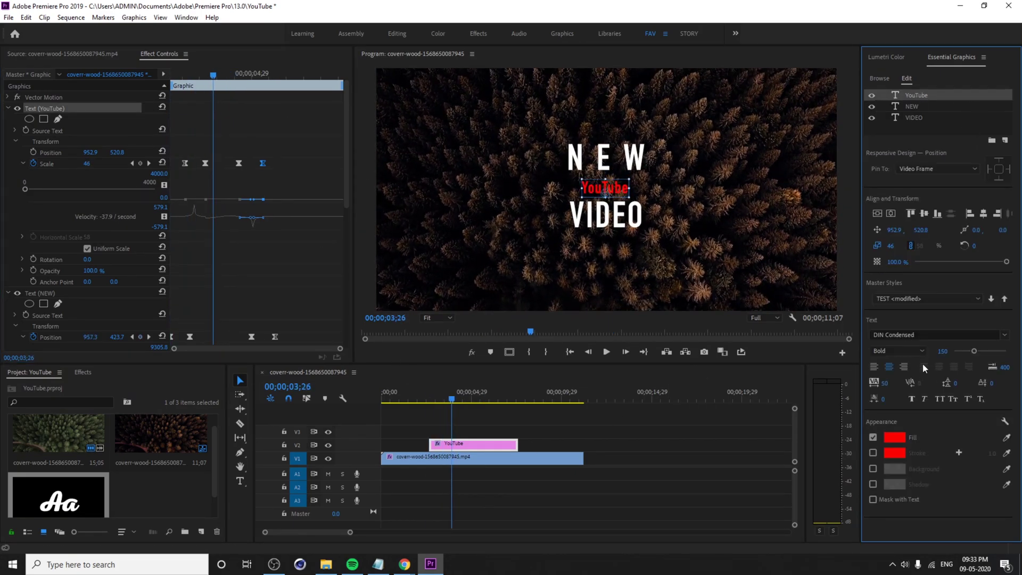
pyautogui.hotkey('ctrl', 's')
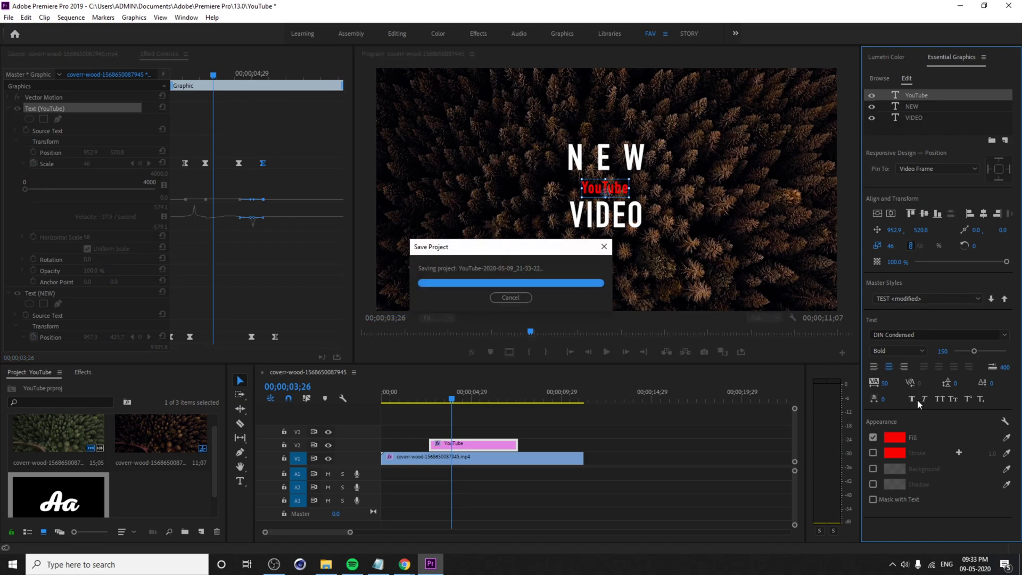
pyautogui.click(912, 399)
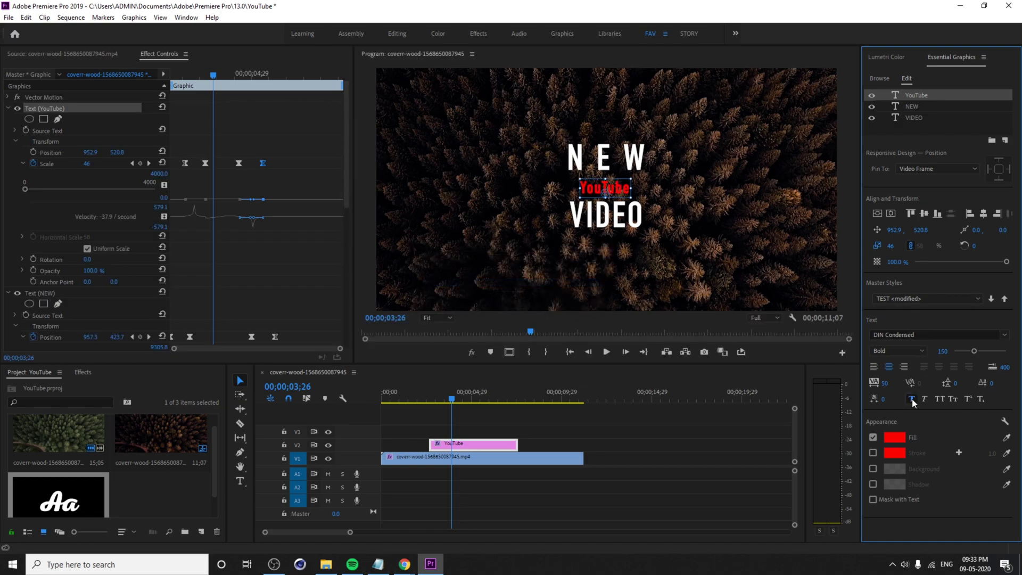
# Apply Faux Bold to the "NEW" and "VIDEO" texts.
pyautogui.click(906, 106)
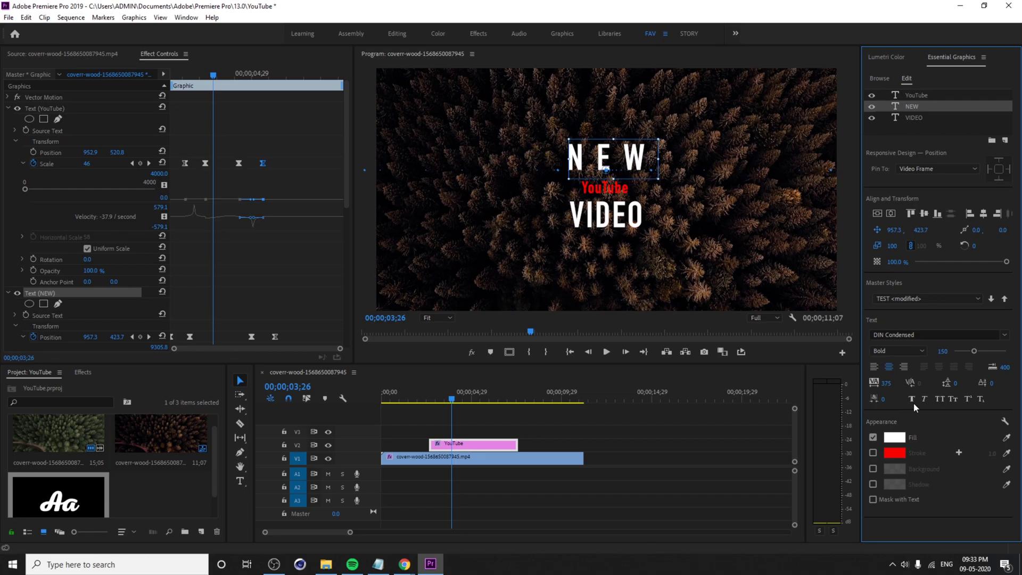
pyautogui.click(914, 118)
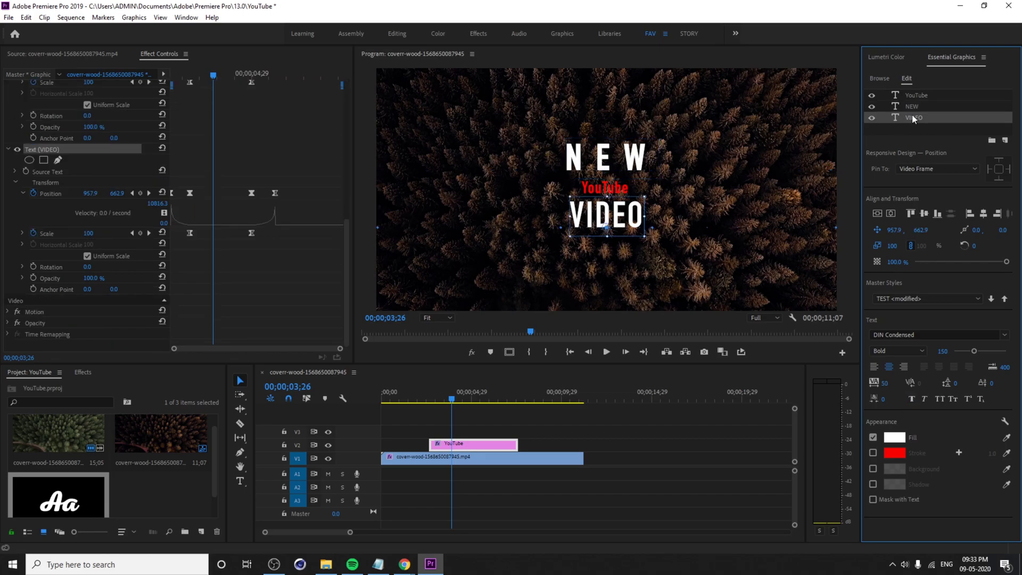
pyautogui.click(912, 399)
# Play back the sequence from its start to check the bolder title.
pyautogui.click(509, 417)
pyautogui.press('Home')
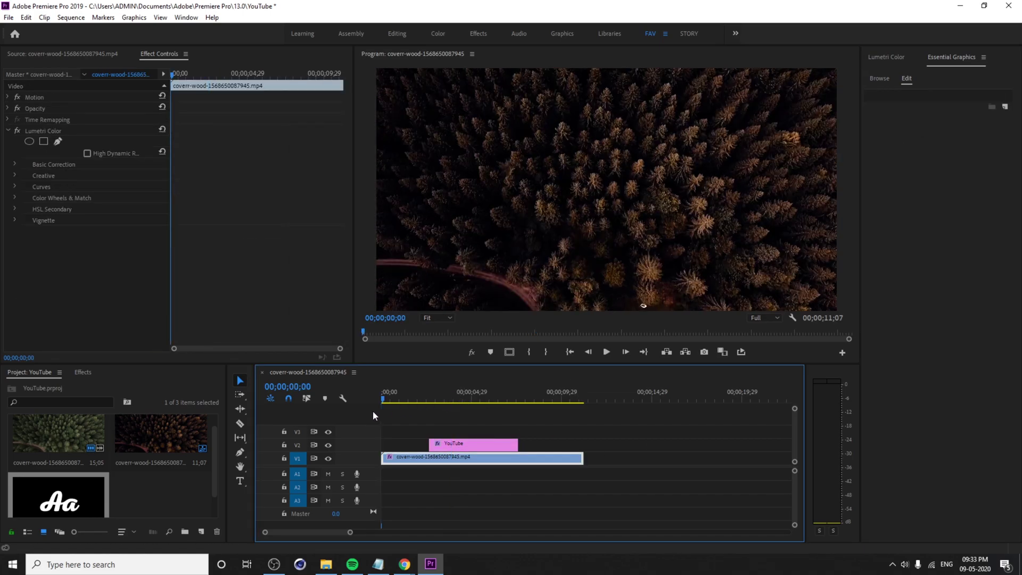
pyautogui.press('space')
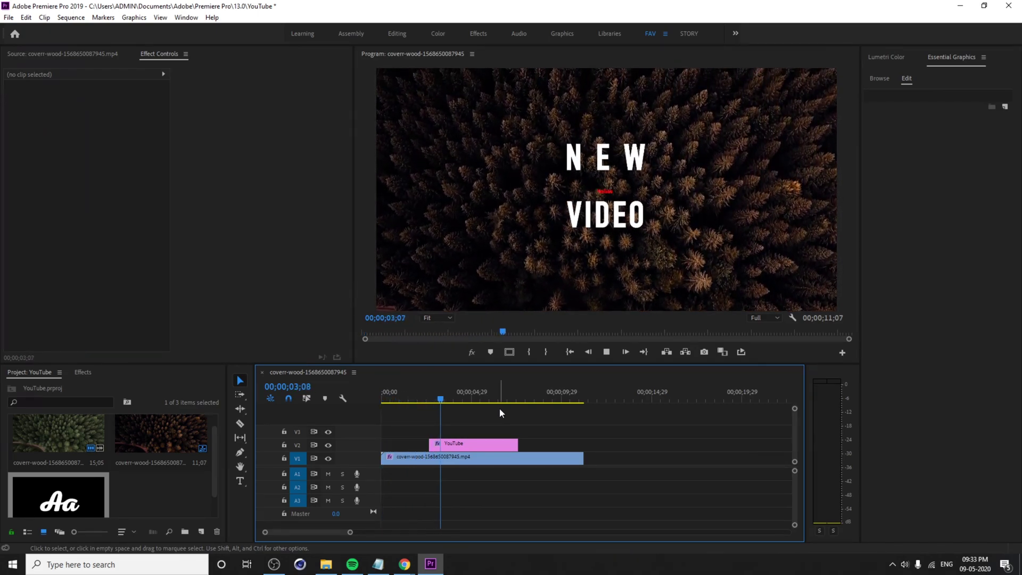
pyautogui.press('space')
# Move the title graphic to the very start of the sequence and play it back.
pyautogui.moveTo(471, 445); pyautogui.dragTo(424, 445)
pyautogui.press('Home')
pyautogui.press('space')
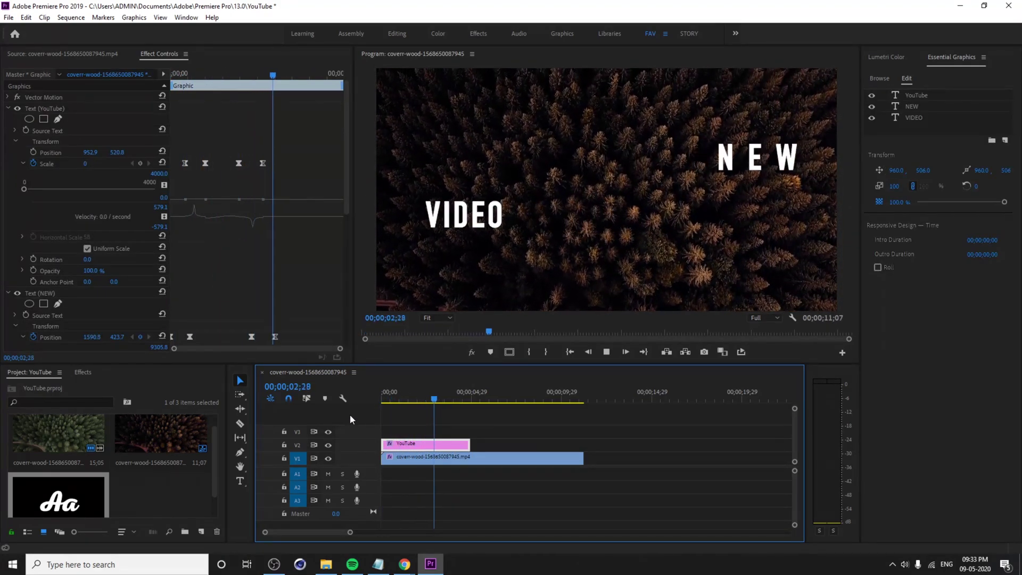
pyautogui.press('space')
# Move "YouTube"'s two exit scale keyframes later to line up with the other texts' exit, and replay from the start.
pyautogui.moveTo(282, 144); pyautogui.dragTo(241, 162)
pyautogui.press('Home')
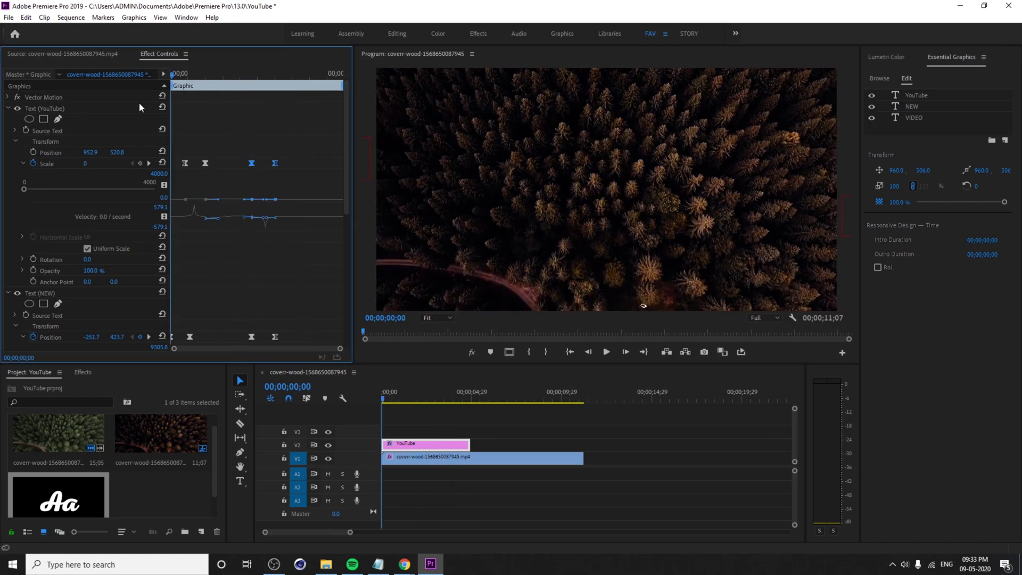
pyautogui.press('space')
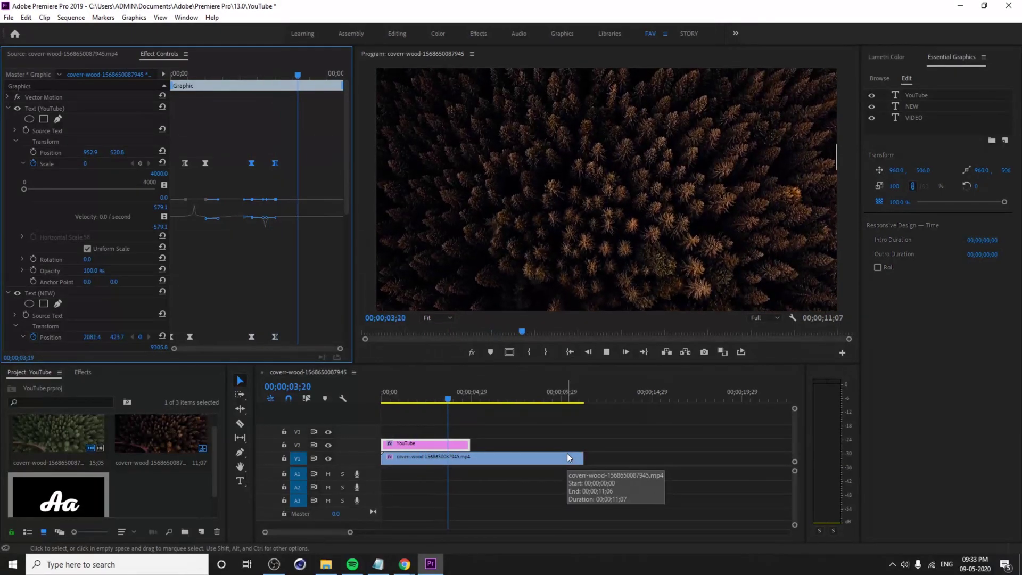
pyautogui.click(552, 453)
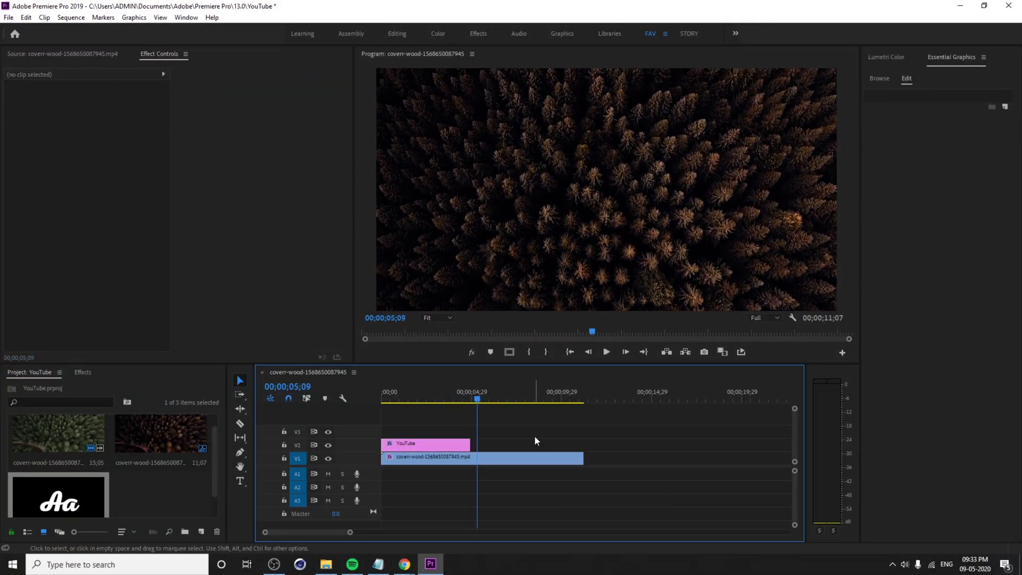
# Scrub to 00;00;01;29, where the full title shows, and select both the title graphic and the forest clip.
pyautogui.click(403, 400)
pyautogui.moveTo(403, 399); pyautogui.dragTo(418, 417)
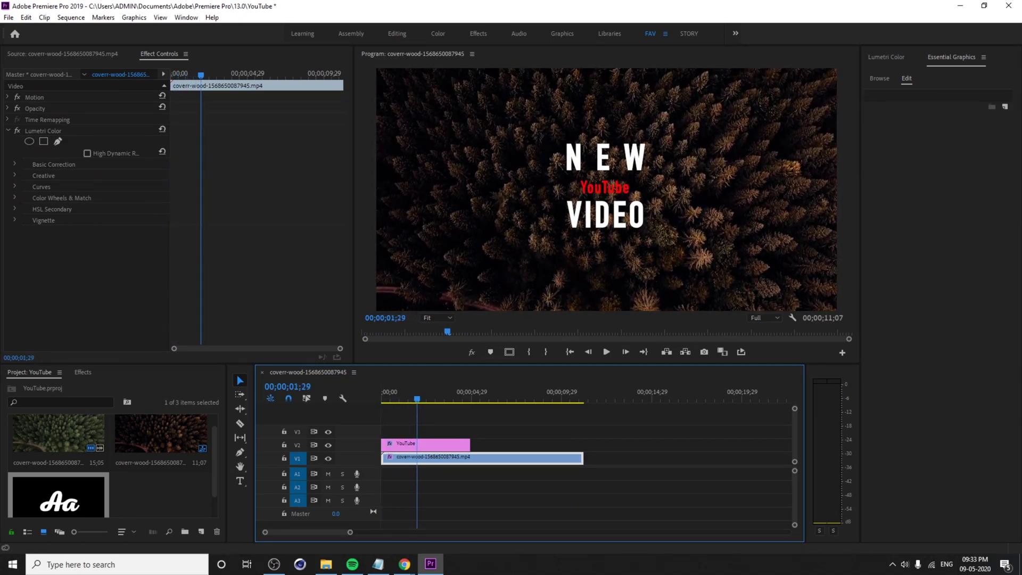
pyautogui.hotkey('alt', 'Tab')
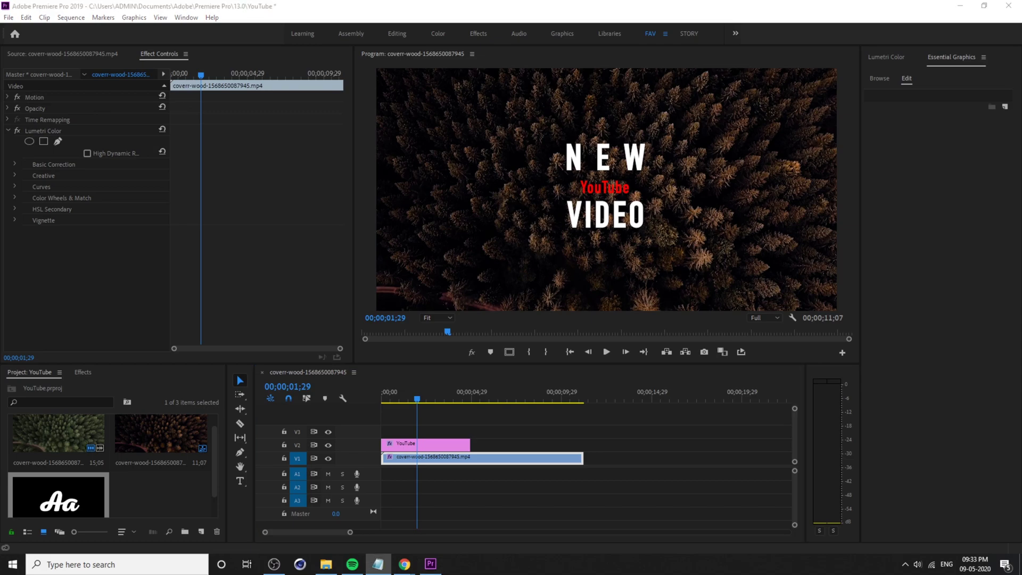
pyautogui.click(482, 481)
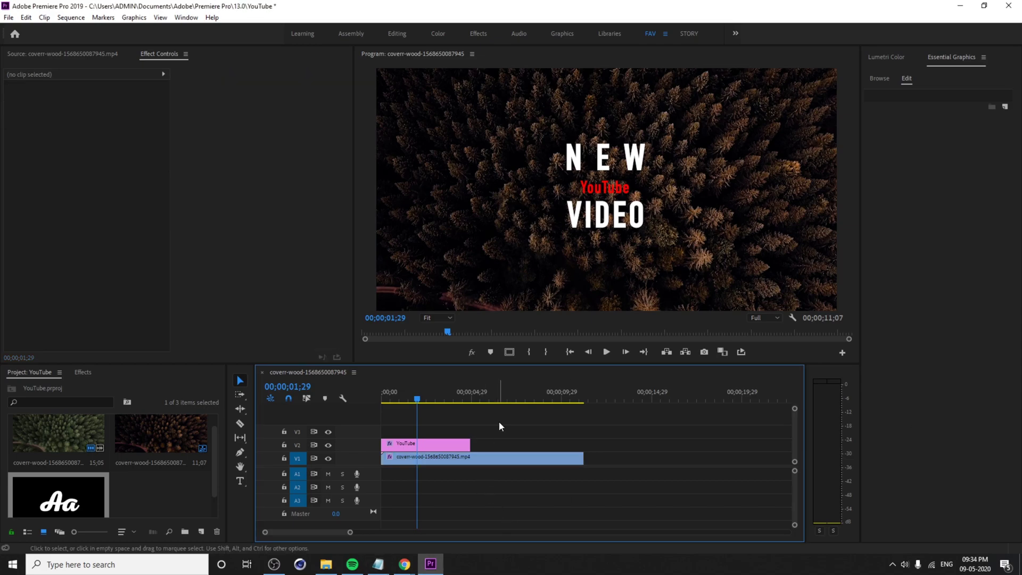
pyautogui.moveTo(499, 420); pyautogui.dragTo(394, 499)
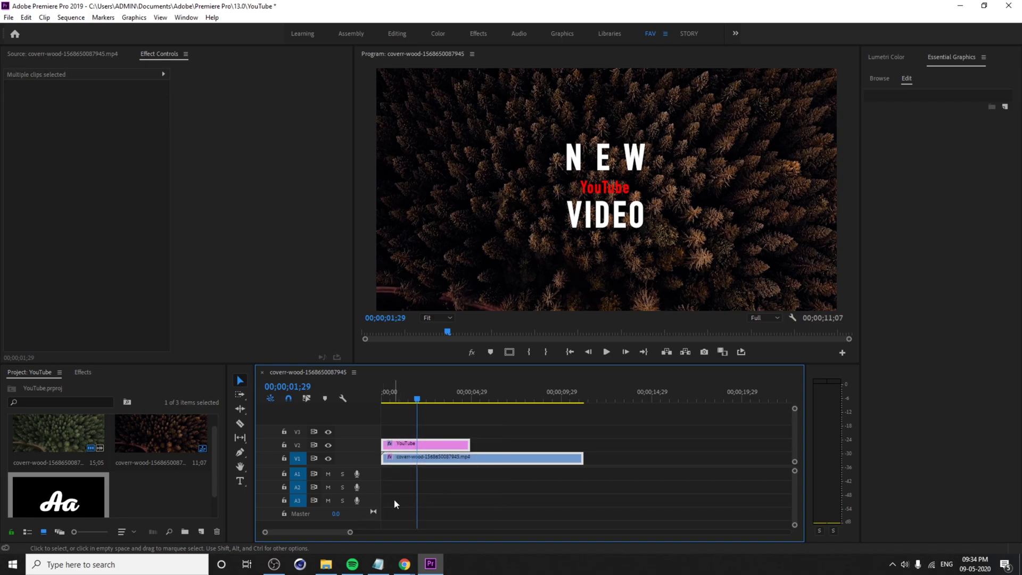